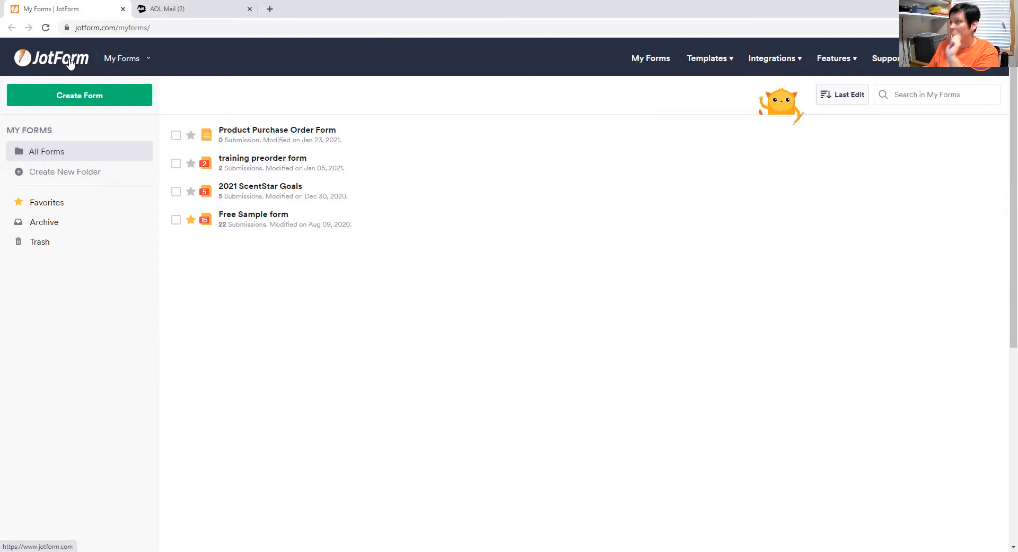
- Search the form templates for "product purchase order form" and create a form from the Product Purchase Order Form template
mouse_move(725, 62)
left_click(696, 93)
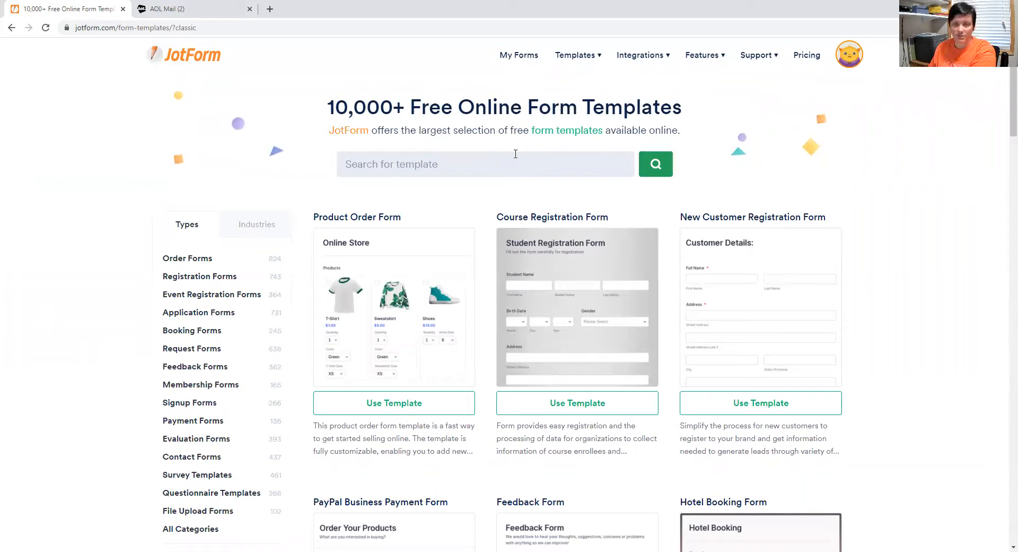
left_click(377, 170)
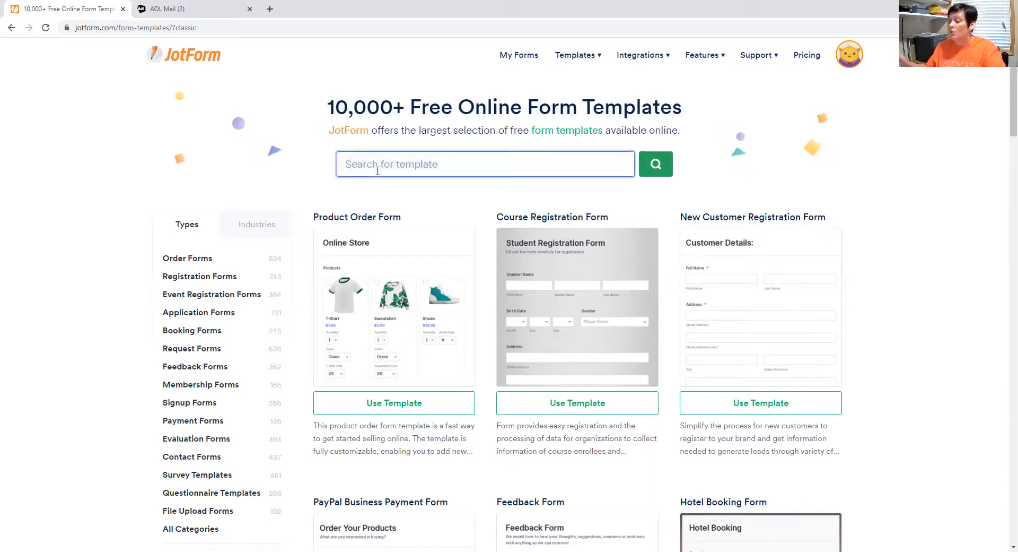
type("prod")
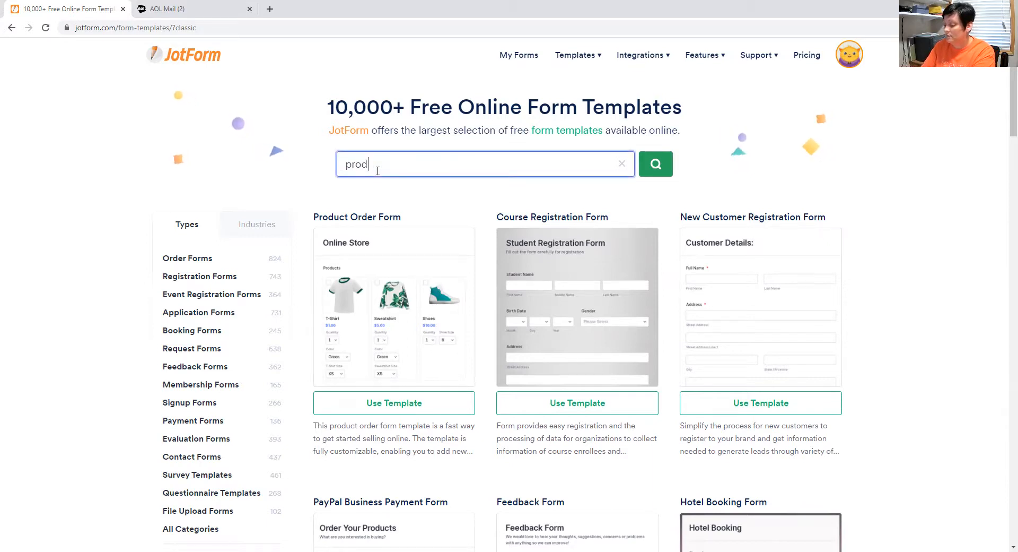
type("uct purcha")
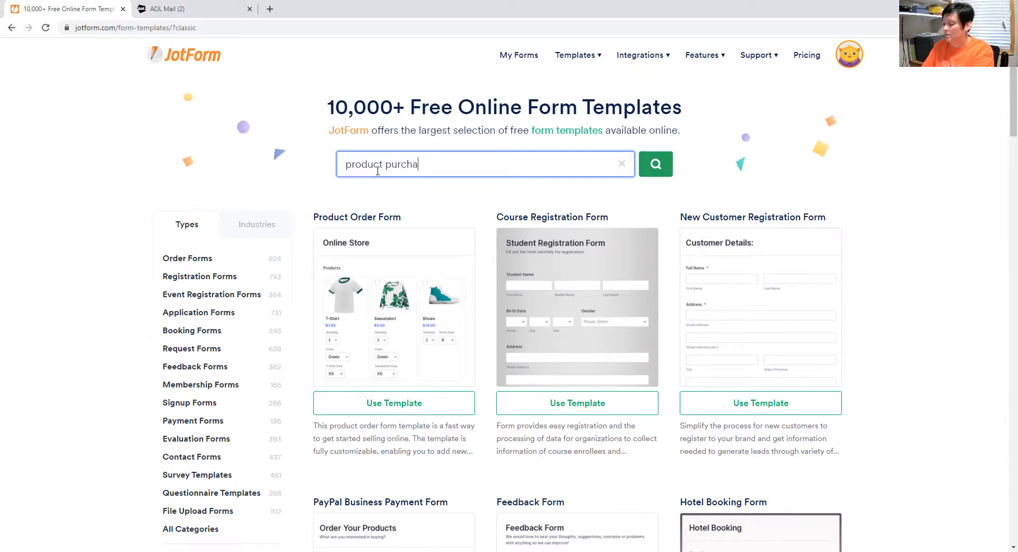
type("se order form")
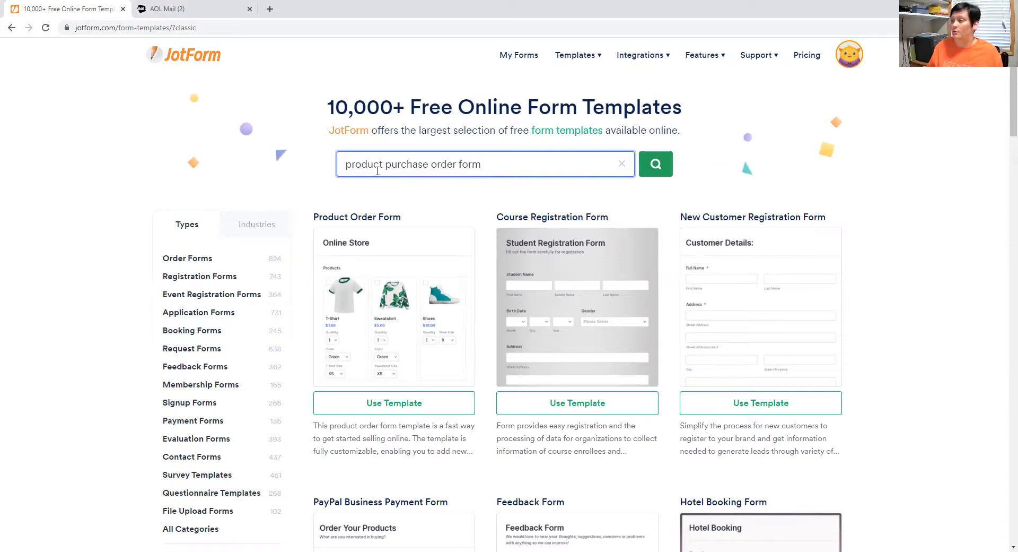
left_click(658, 172)
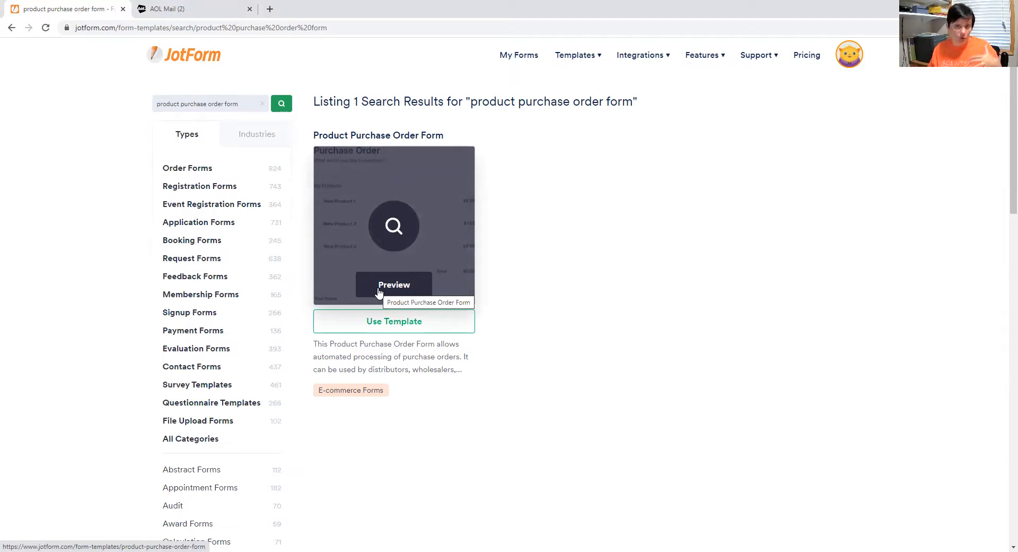
left_click(401, 330)
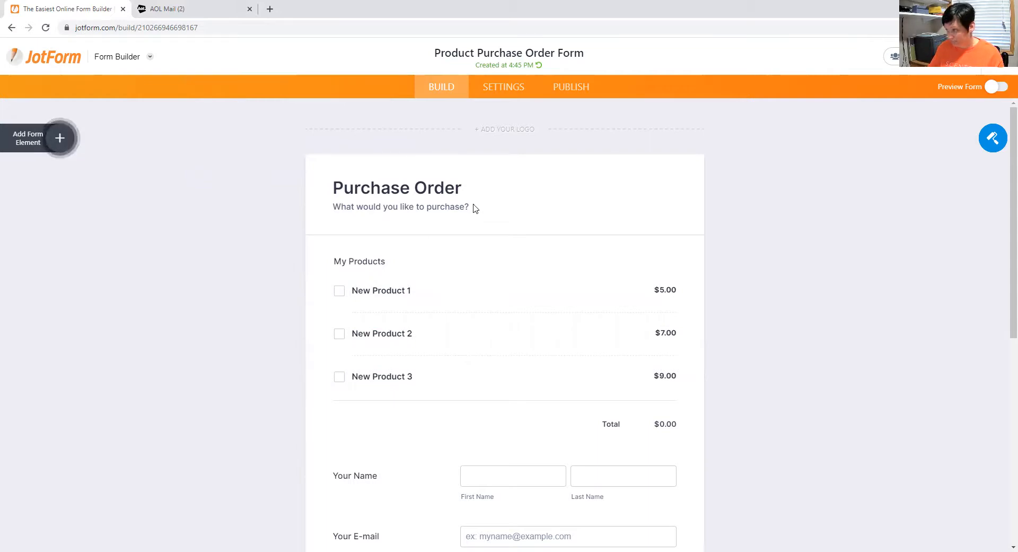
- Change the form's main heading to "Pre Order"
left_click(459, 188)
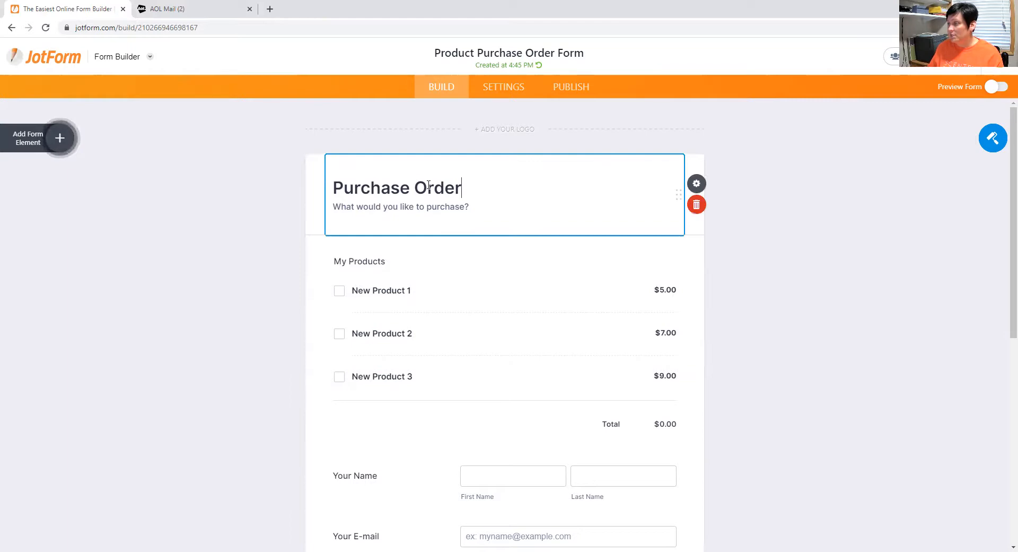
key("BackSpace")
key("BackSpace")
key("BackSpace")
key("BackSpace")
key("BackSpace")
key("BackSpace")
key("BackSpace")
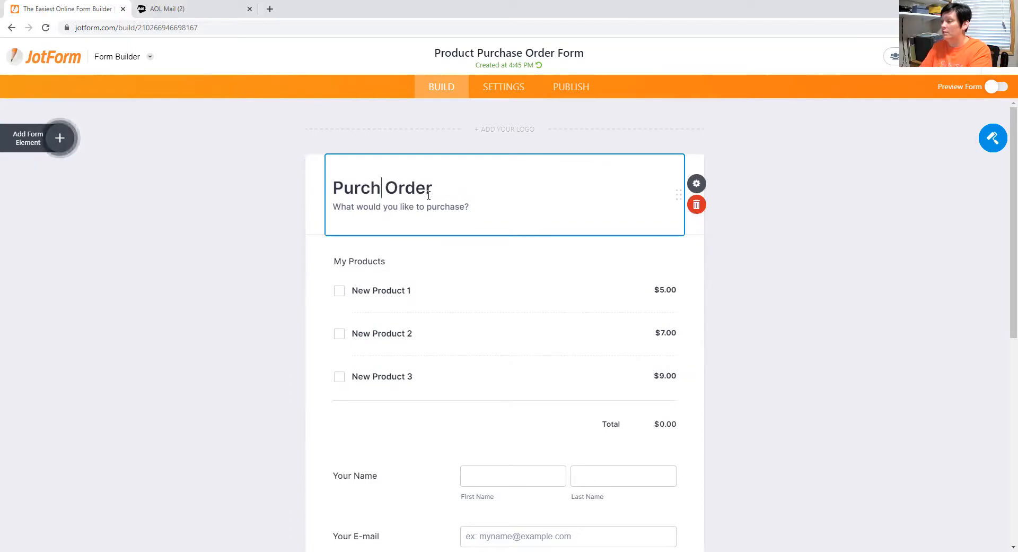
type("re o")
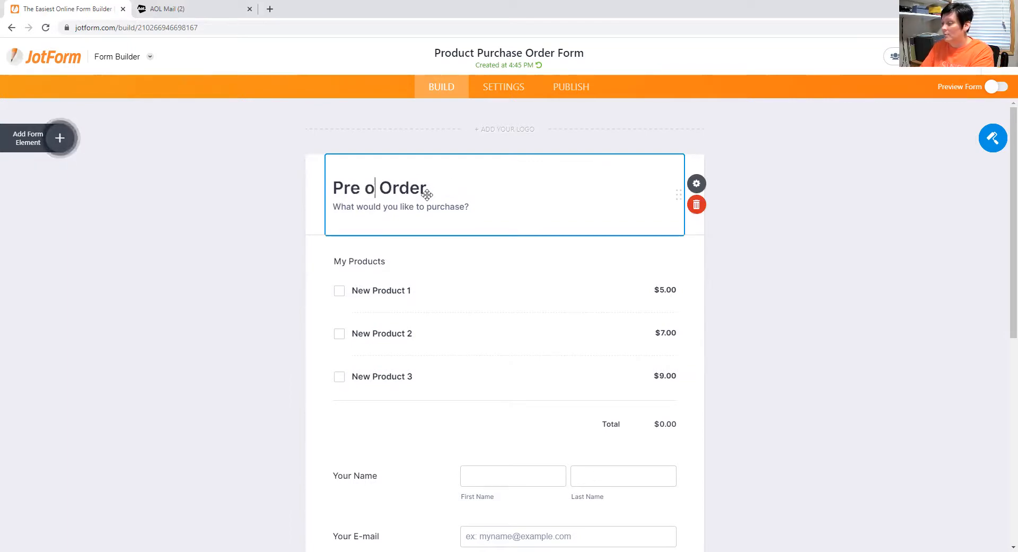
key("BackSpace")
key("BackSpace")
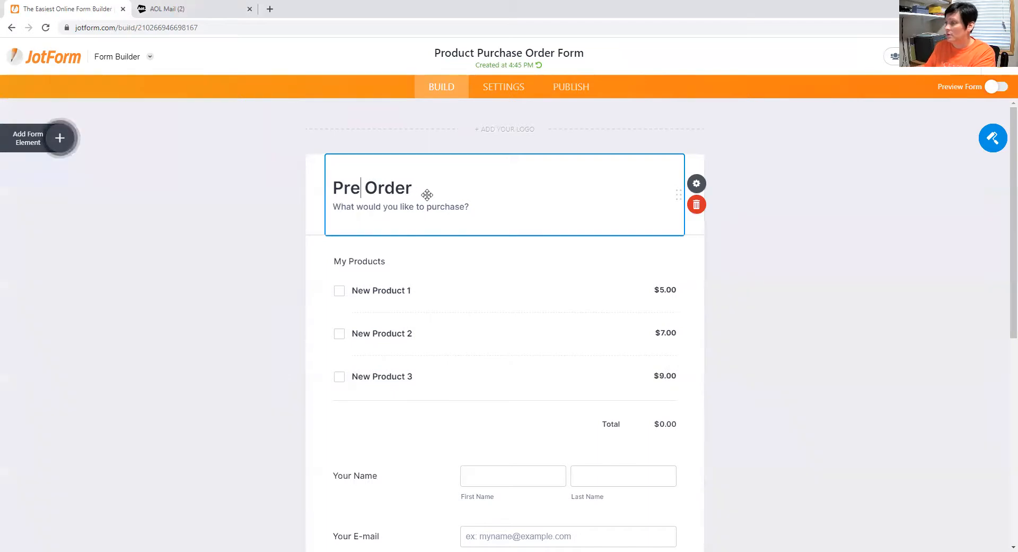
- Extend the form's main heading to read "Pre Order for Monday's launch"
left_click(412, 186)
type("for Mondays launch")
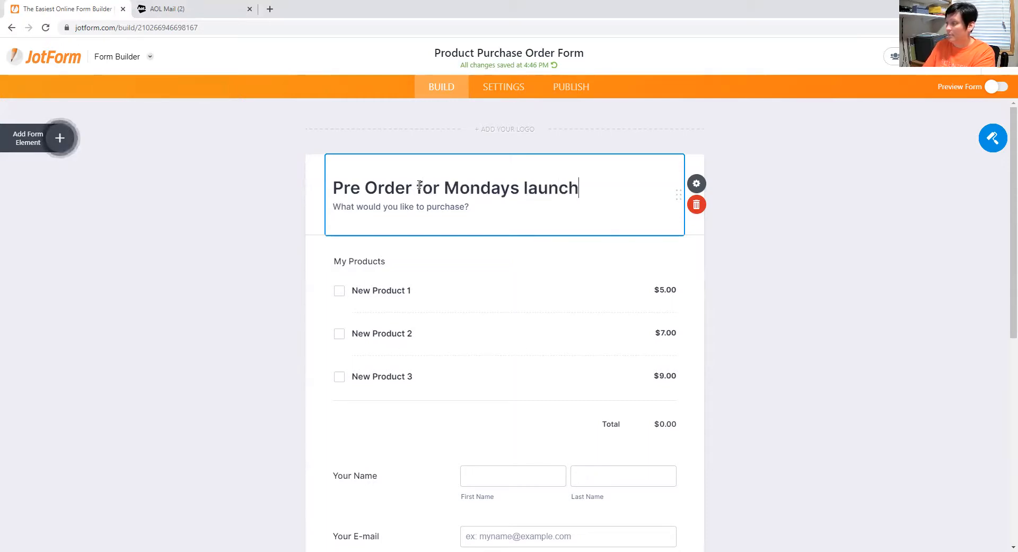
left_click(510, 186)
type("'")
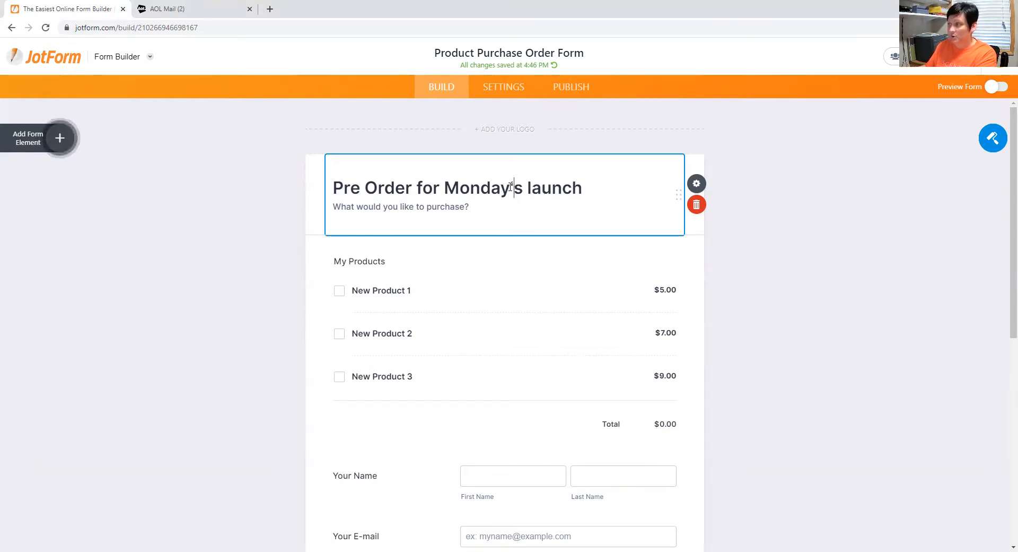
- Replace the subheader text with "Tax and shipping to be applied after. Payment due by _____..."
left_click_drag(469, 207, 334, 207)
key("BackSpace")
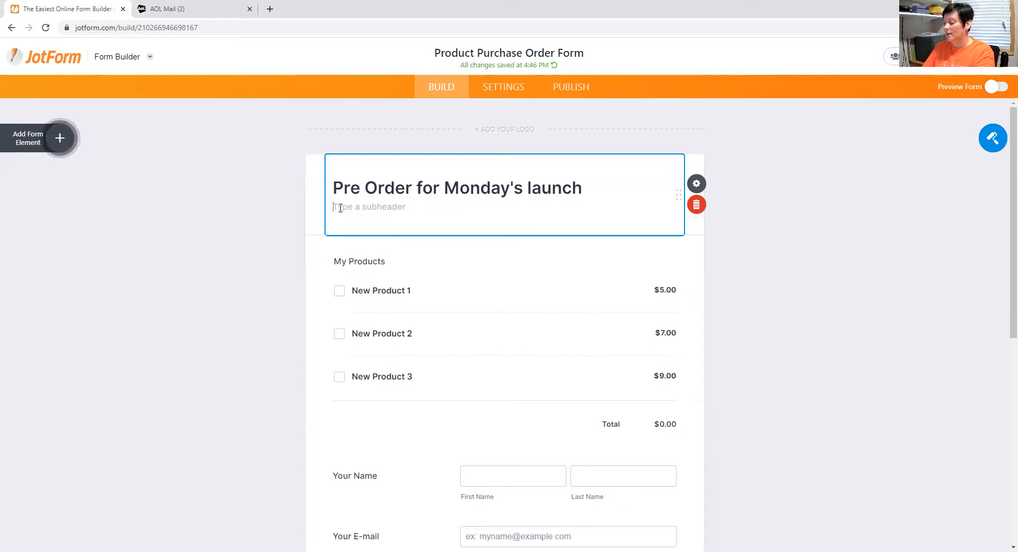
type("Tax and shipping ")
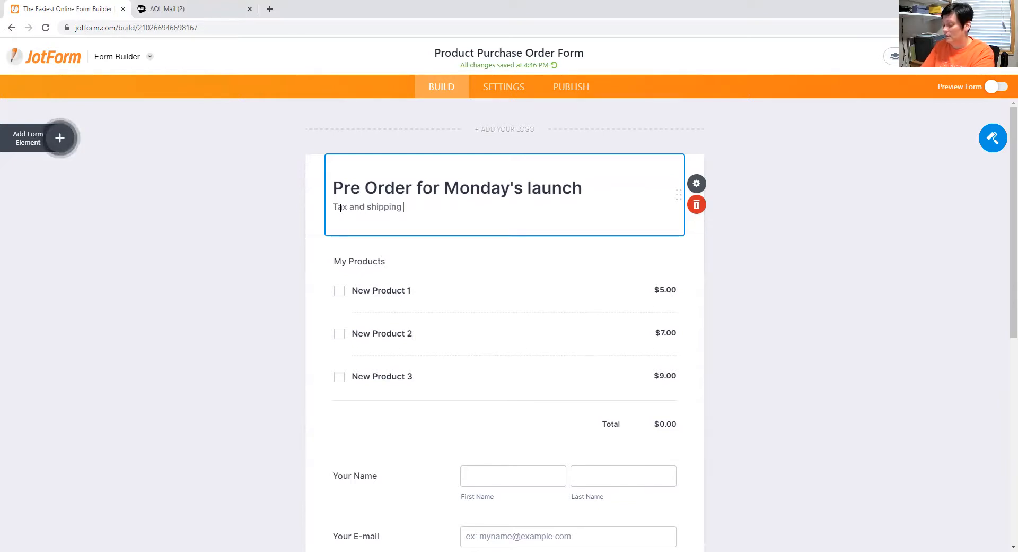
type("to be appliad")
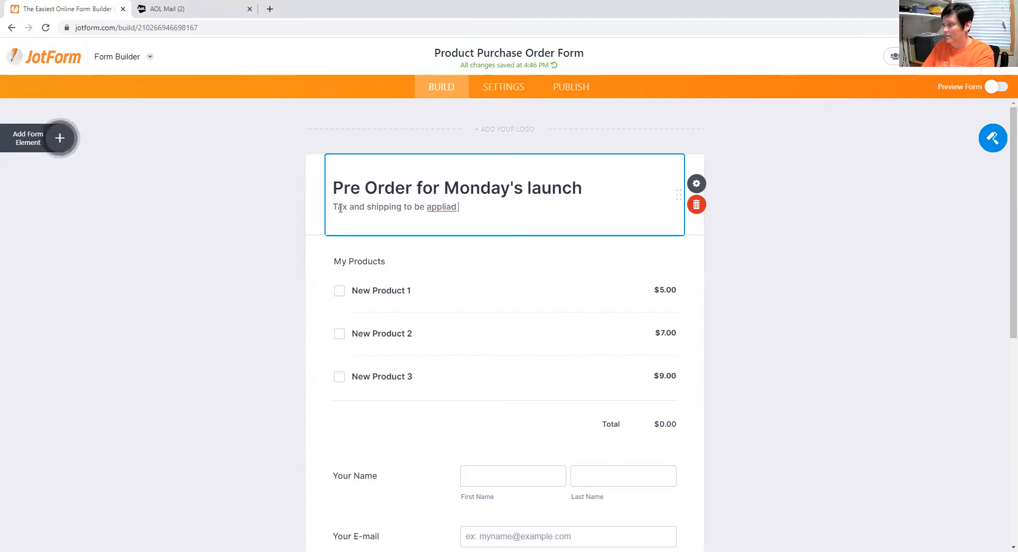
key("BackSpace")
key("BackSpace")
type("ed")
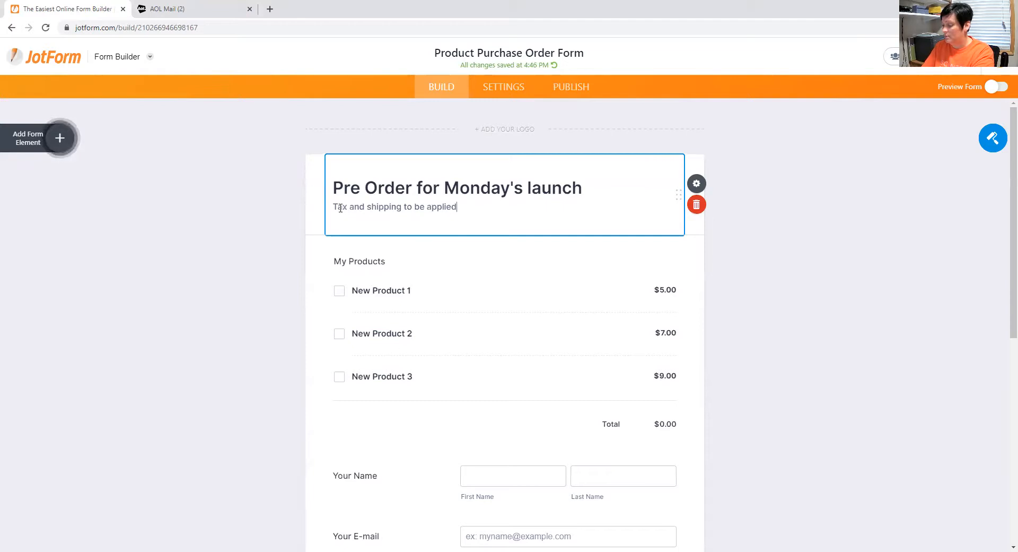
type(" after. In")
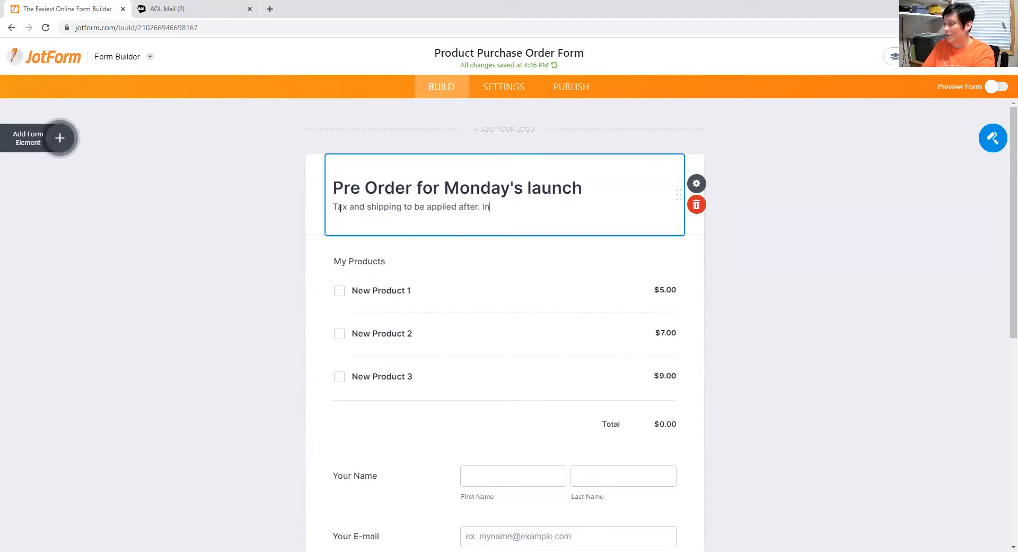
key("BackSpace")
key("BackSpace")
type("Payme")
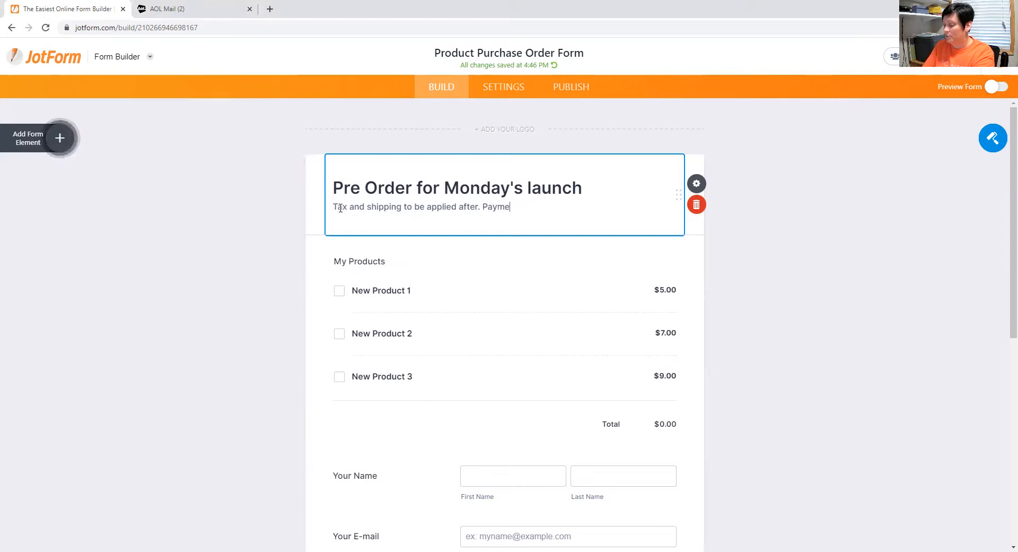
type("nt due by")
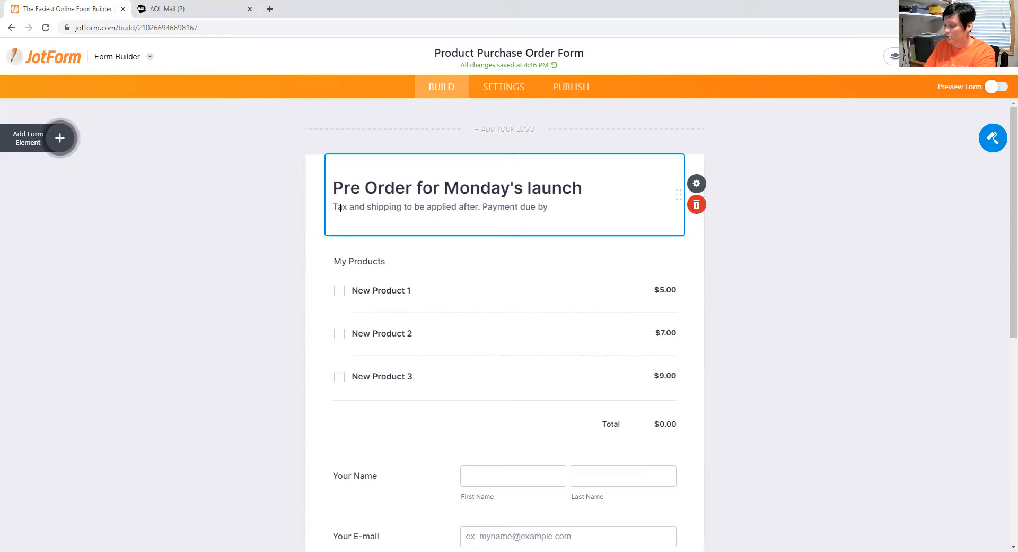
type("_____...")
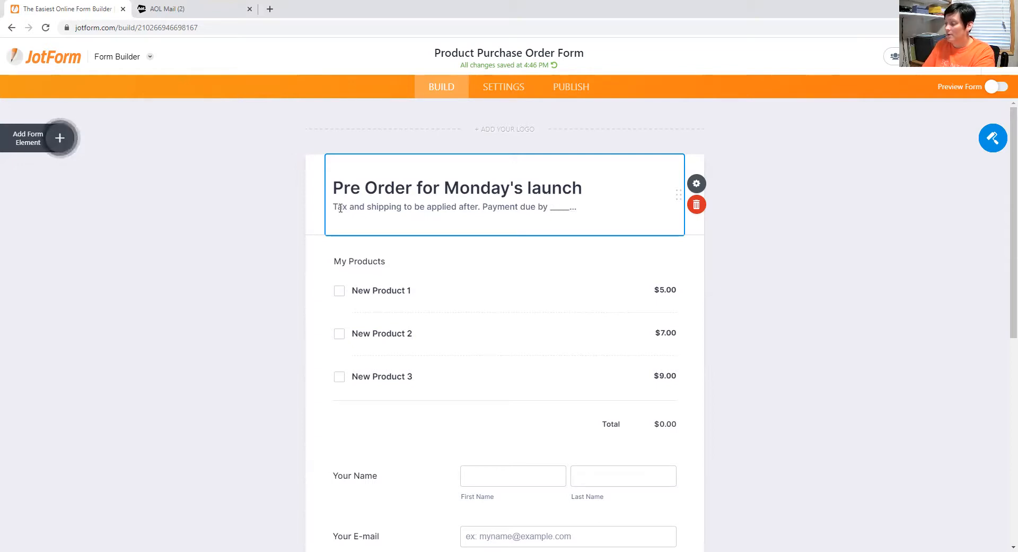
- Add the sentence "Items will be ordered on ____." to the end of the subheader
type(" Items will be oirdered ")
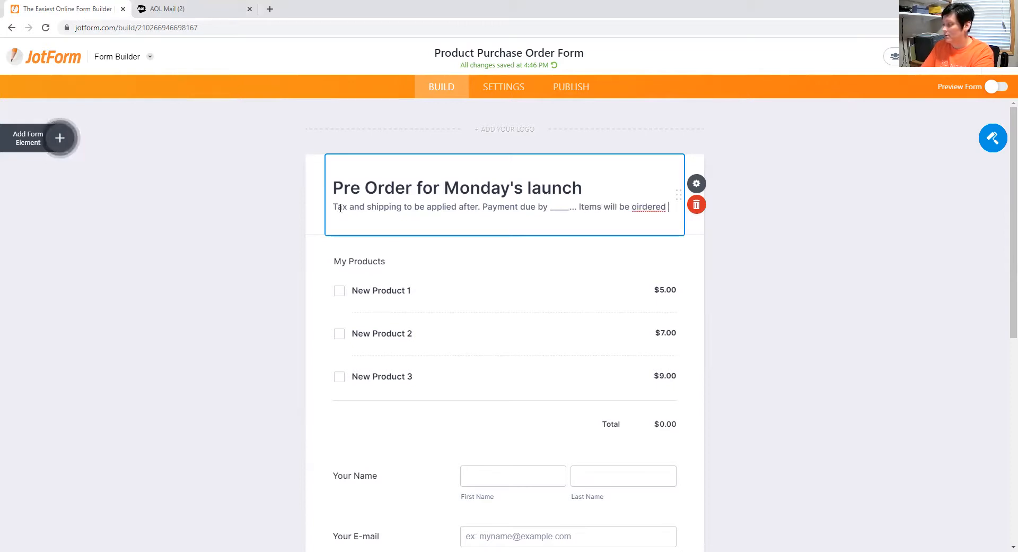
type("on")
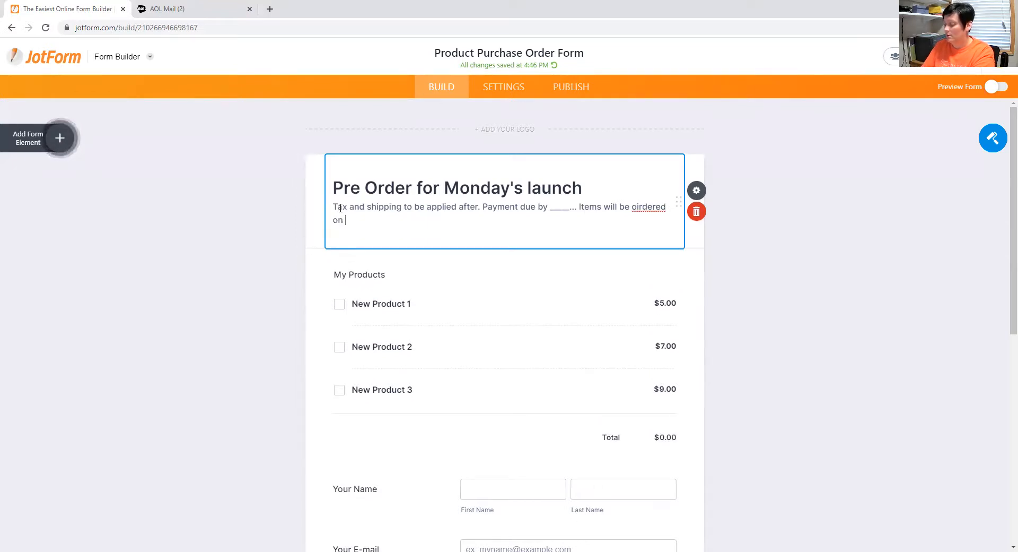
type(" ____.")
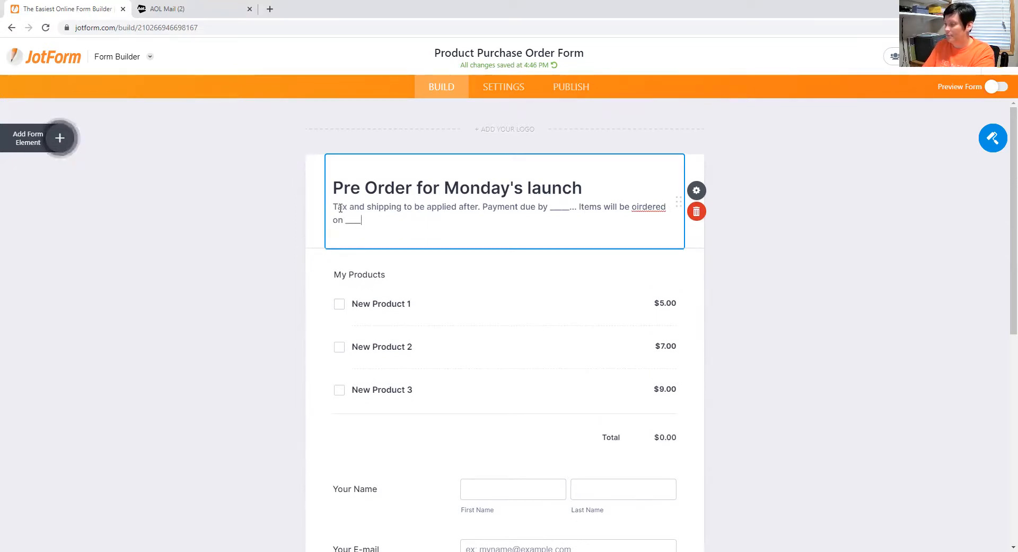
left_click(644, 209)
key("BackSpace")
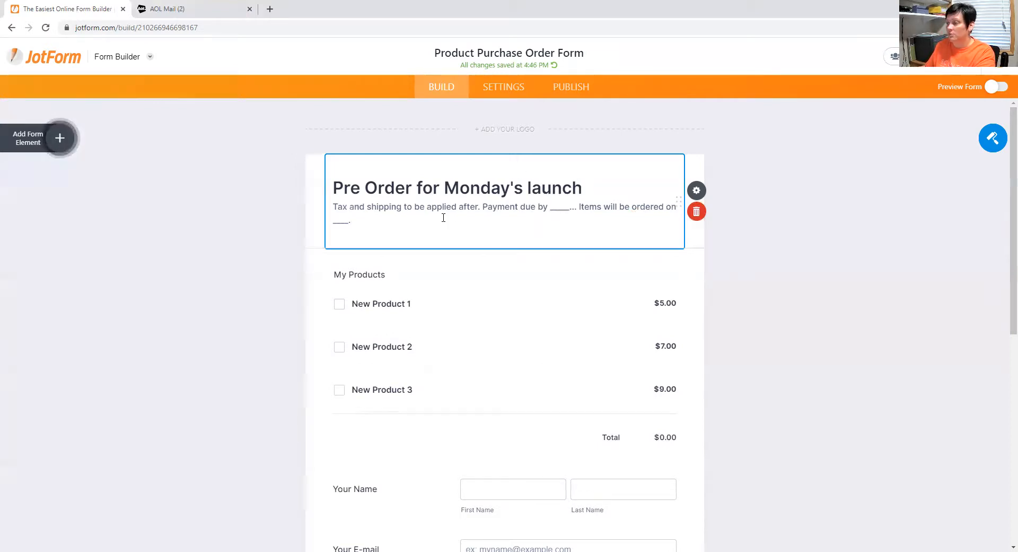
- Reword the first sentence of the subheader to "All orders subject to Tax and shipping."
left_click(333, 210)
type("All orders subject to")
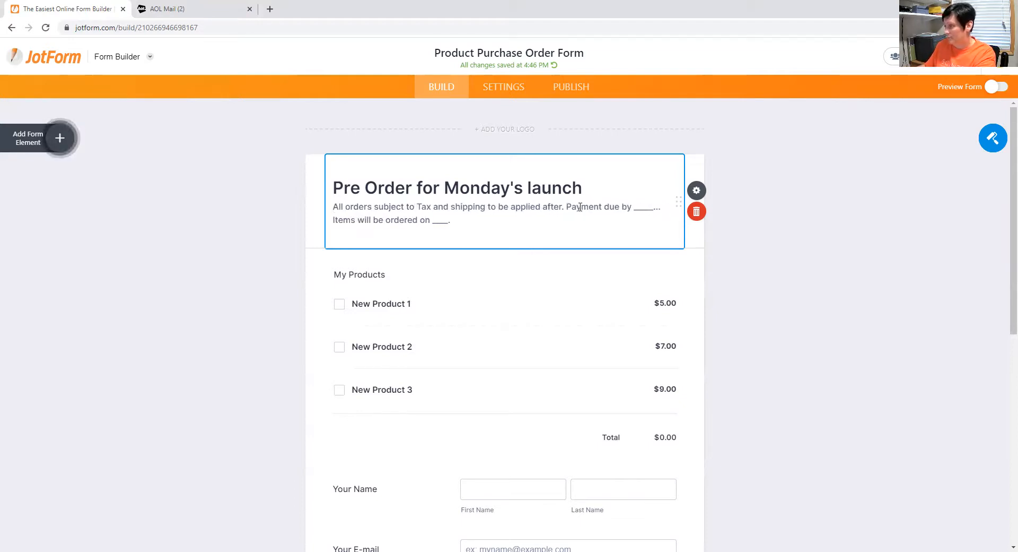
left_click_drag(562, 208, 486, 207)
key("BackSpace")
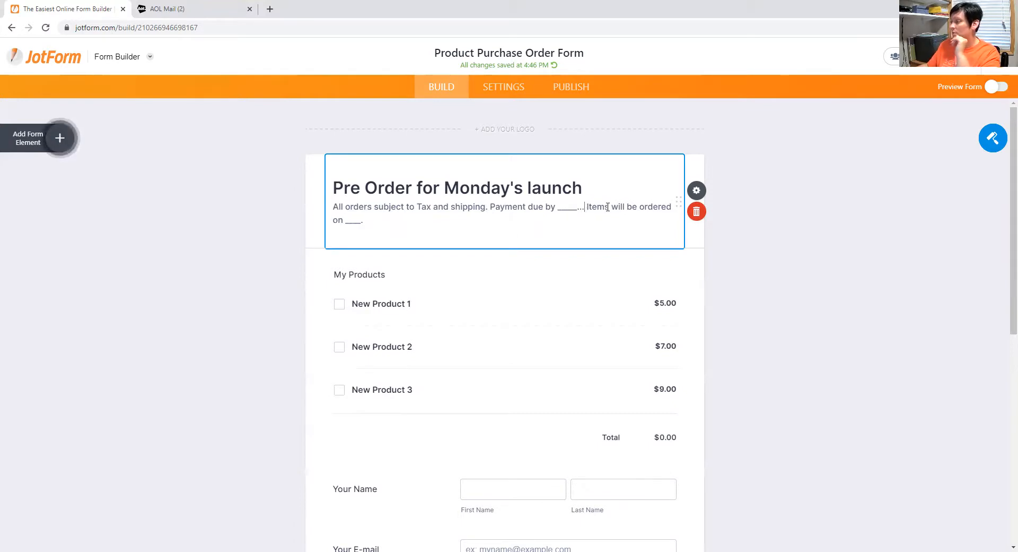
- Replace the blank and dots after "Payment due by" in the subheader with "Sunday at 9pm."
key("BackSpace")
key("BackSpace")
key("BackSpace")
key("BackSpace")
key("BackSpace")
key("BackSpace")
key("BackSpace")
key("BackSpace")
key("BackSpace")
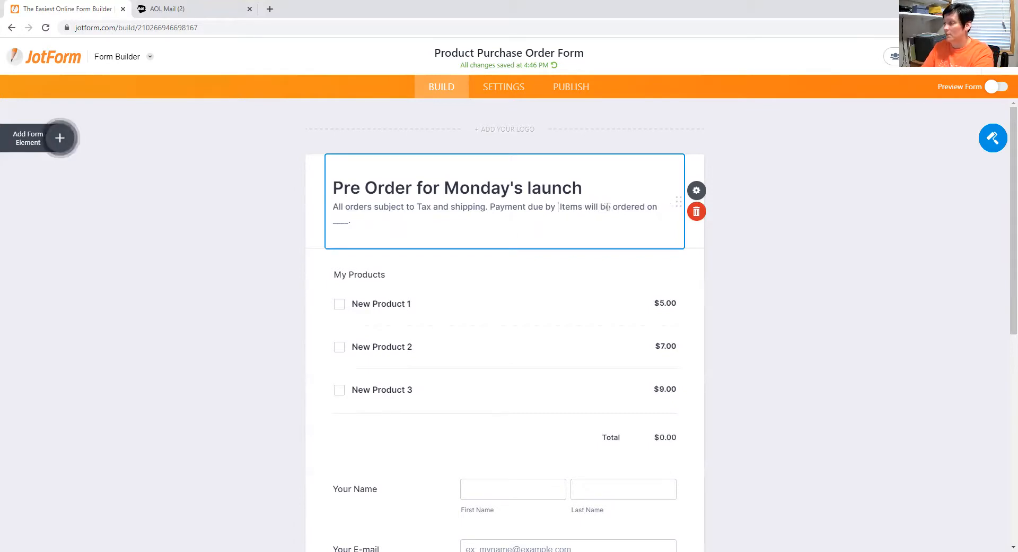
type("Sunday ")
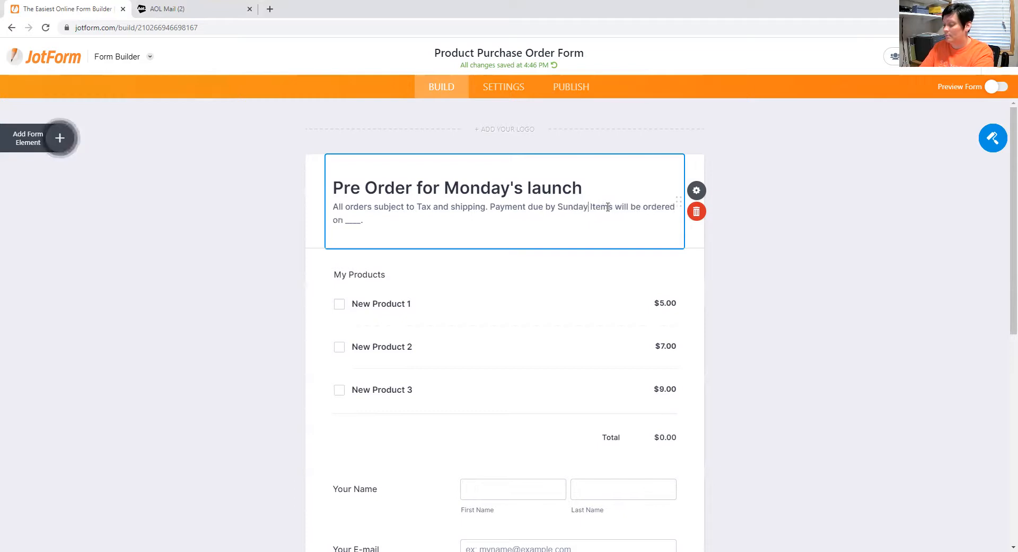
type("at 9pm.")
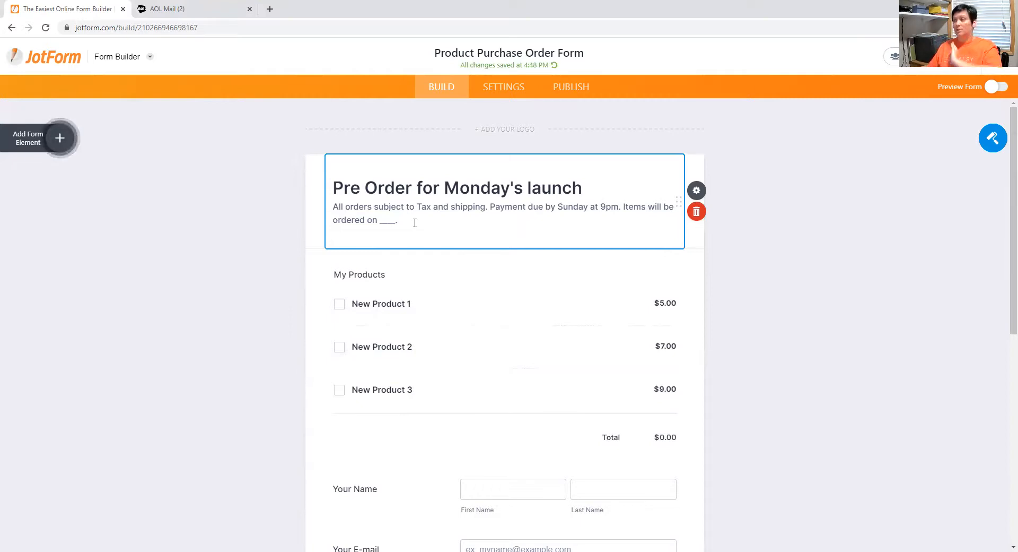
- Open the settings of New Product 1 in the product list and rename it "mini warmer"
scroll(489, 328, "down", 2)
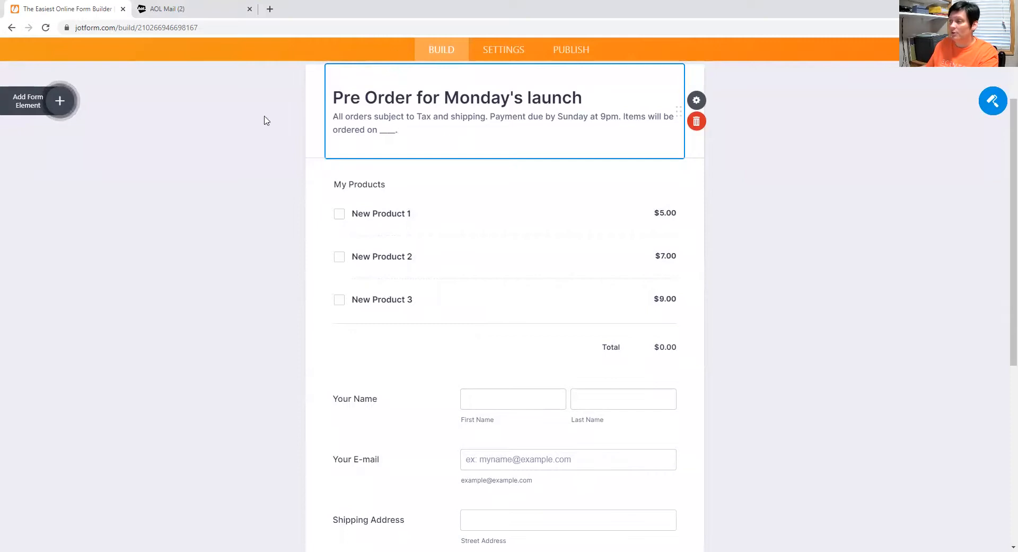
left_click(392, 212)
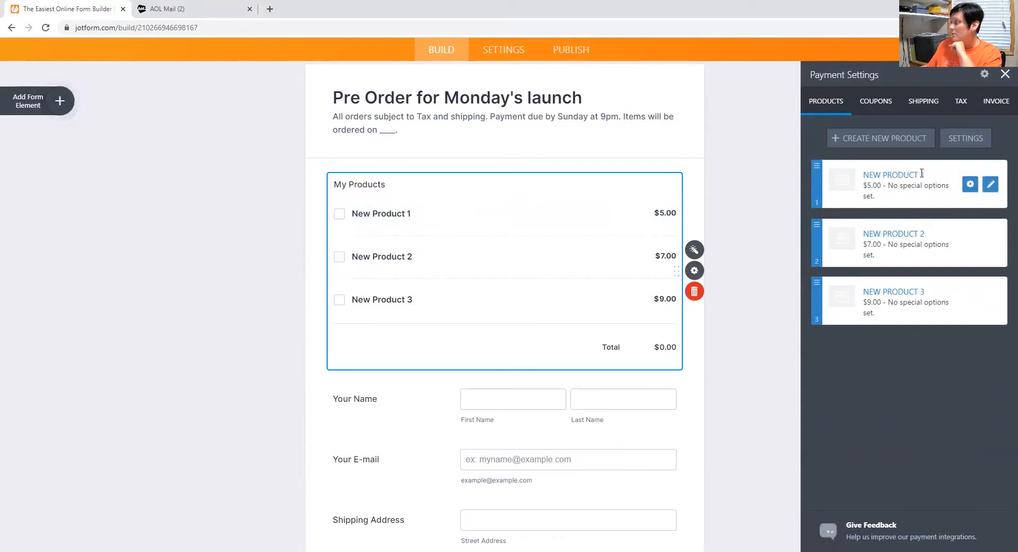
left_click(969, 185)
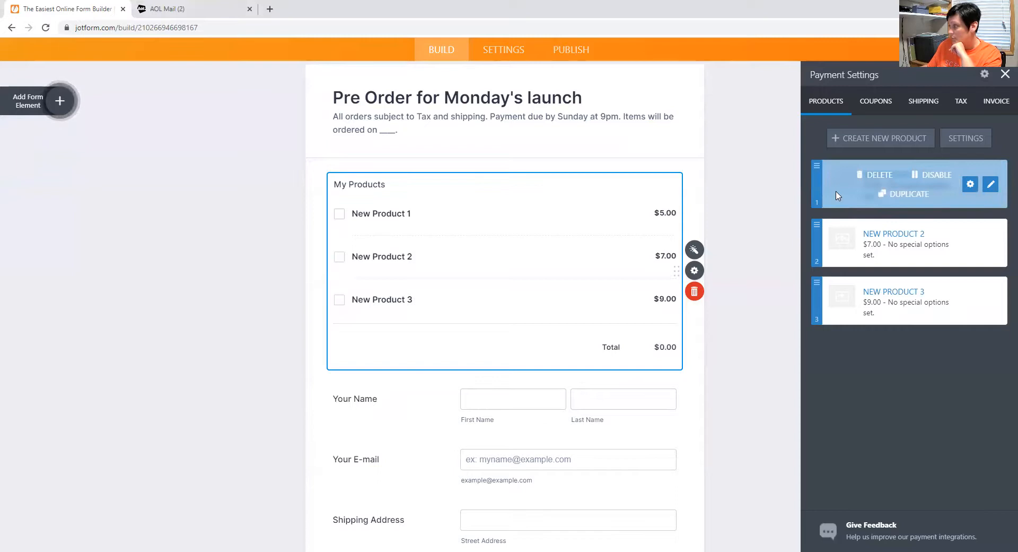
left_click(991, 185)
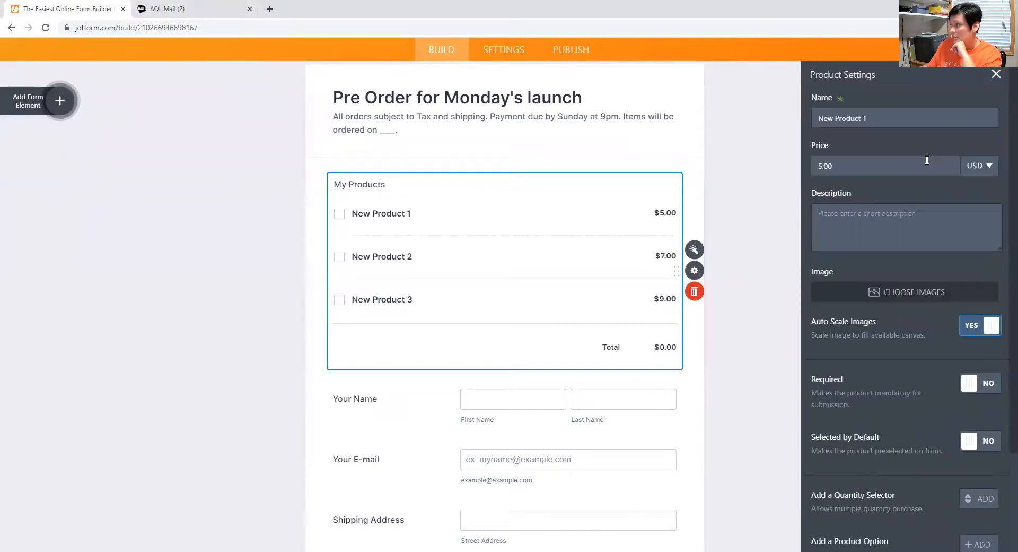
left_click_drag(870, 118, 797, 121)
type("mini warmer")
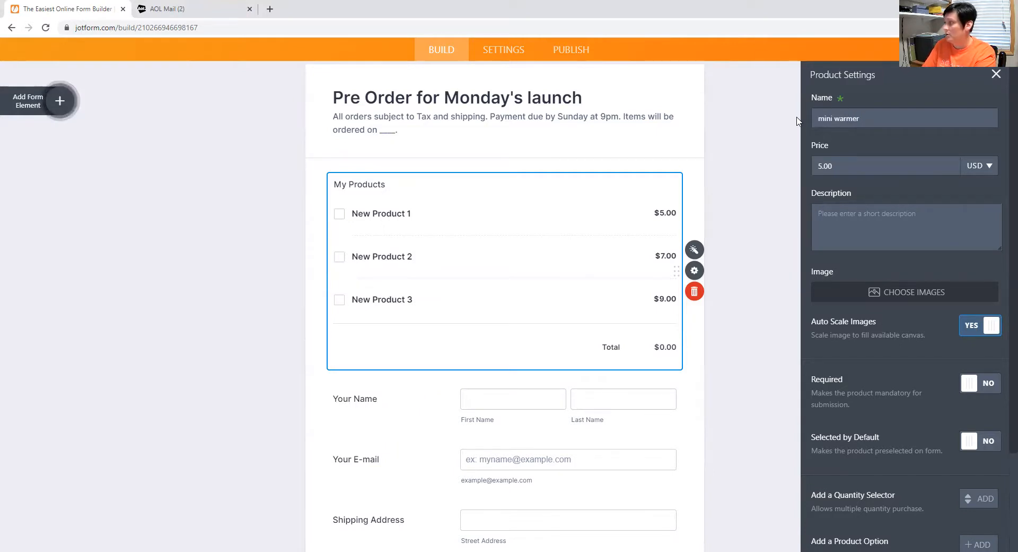
- Fill in the first product's details: name "mini warmer 1", price 20.00 and description "15 watt bulb"
type(" 1")
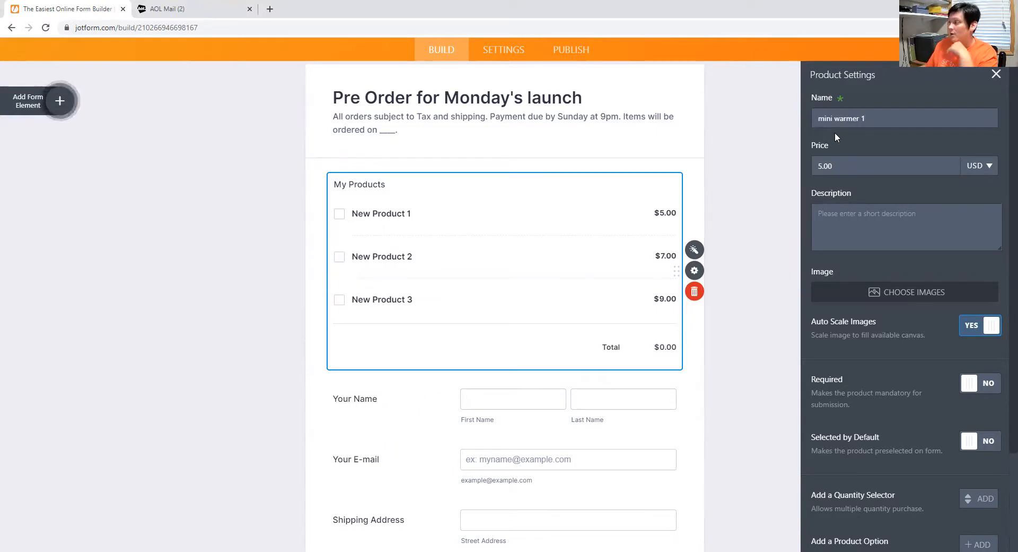
left_click_drag(832, 166, 779, 166)
type("20.00")
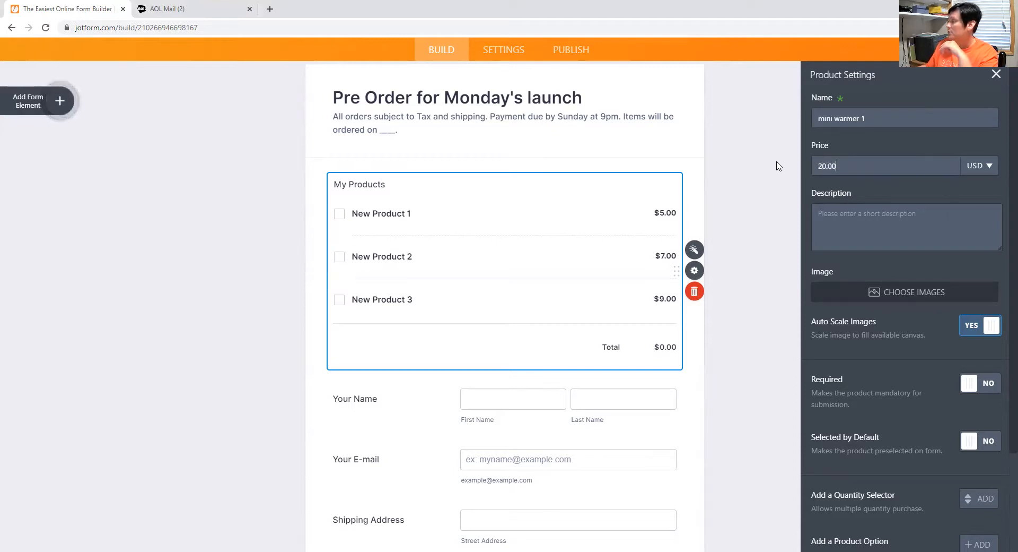
left_click(838, 219)
type("15 watt bulb")
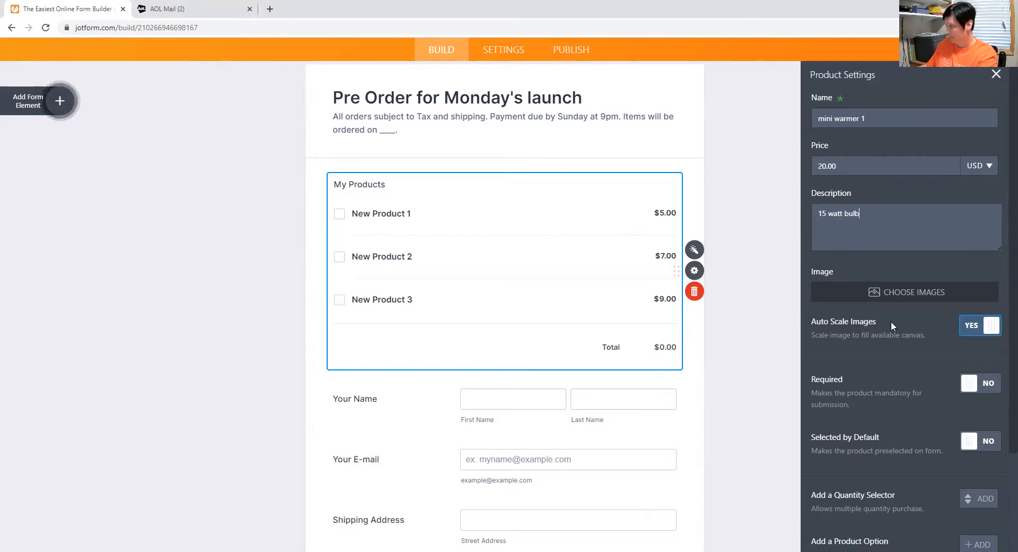
- Add a dropdown quantity selector with a range of 0 to 3 to mini warmer 1
scroll(874, 293, "down", 2)
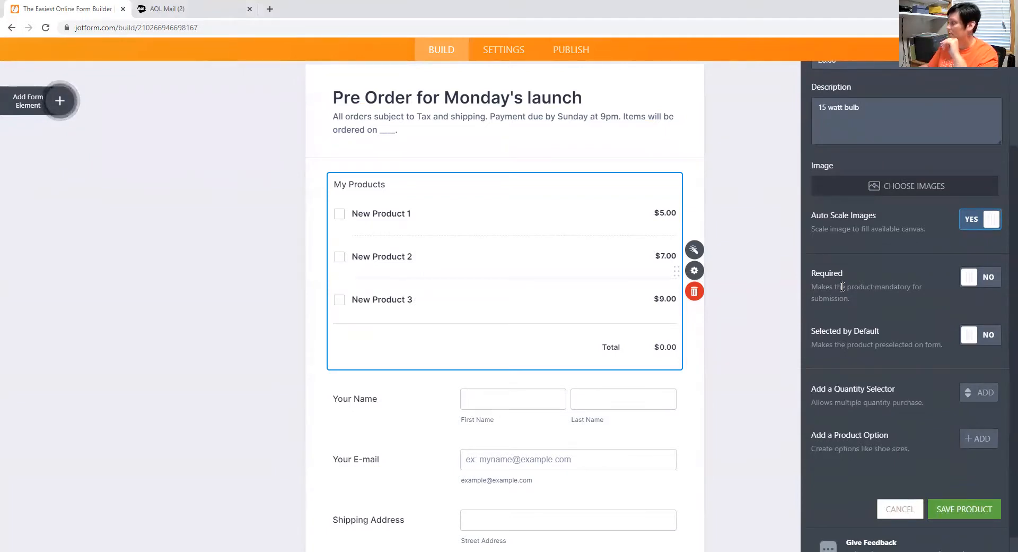
scroll(842, 287, "down", 1)
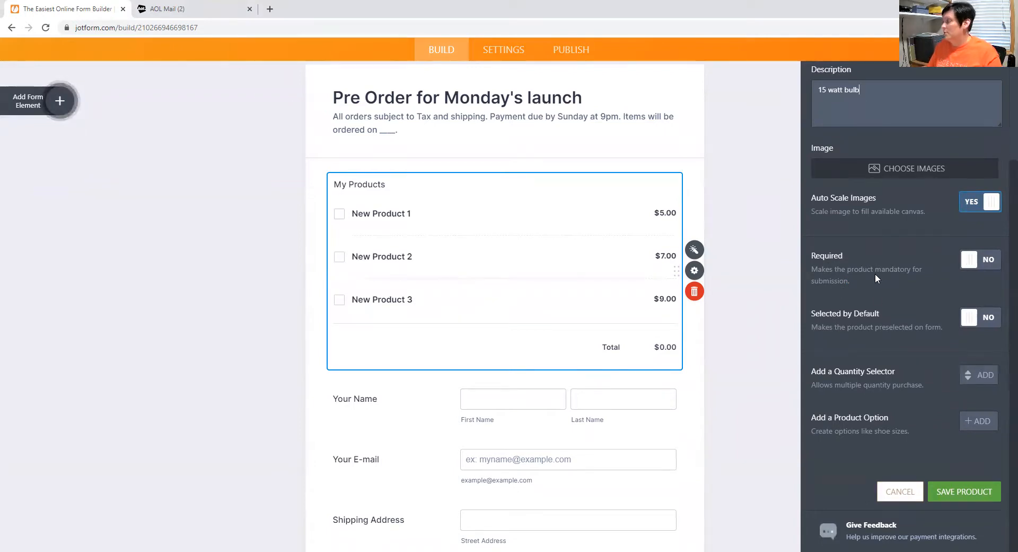
left_click(982, 376)
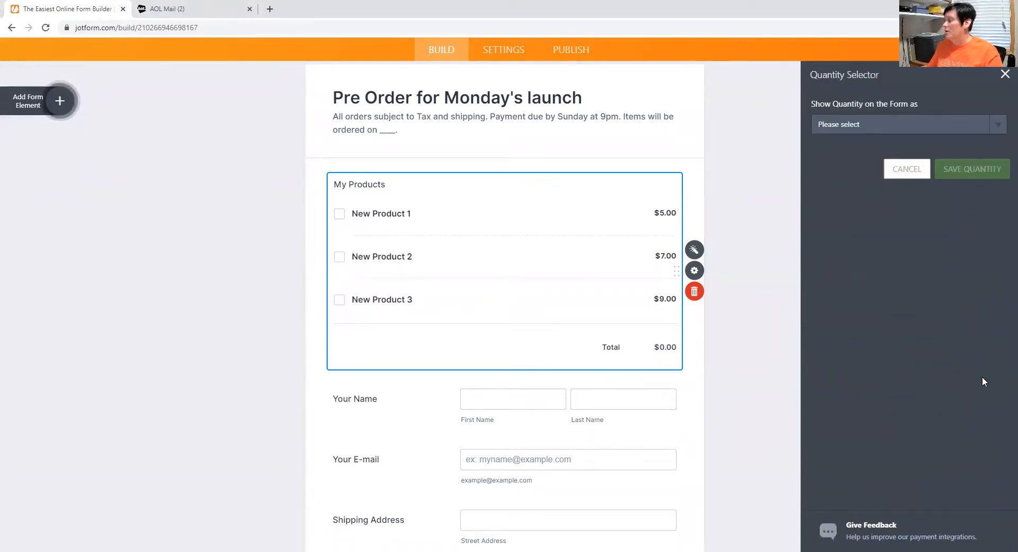
left_click(857, 127)
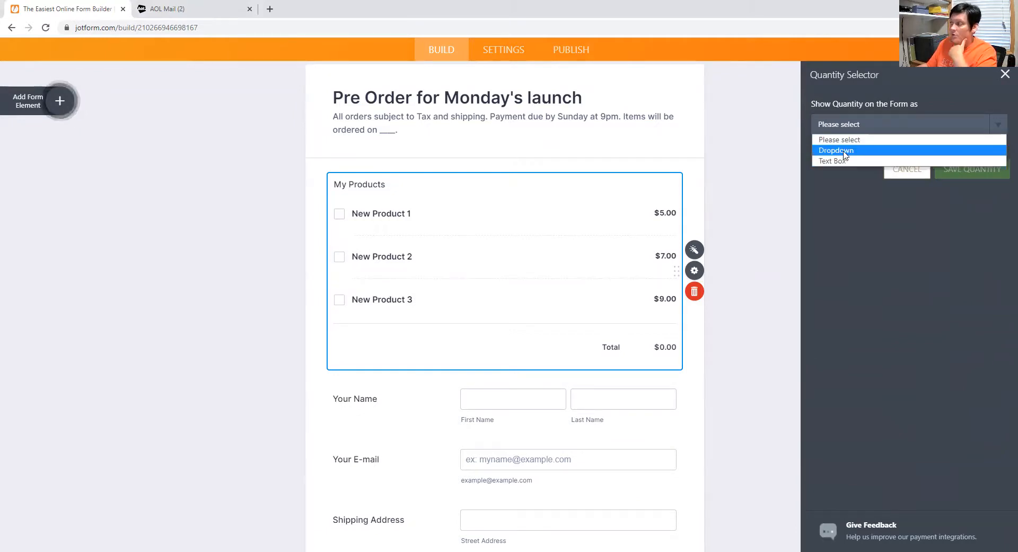
left_click(843, 151)
left_click_drag(968, 219, 921, 218)
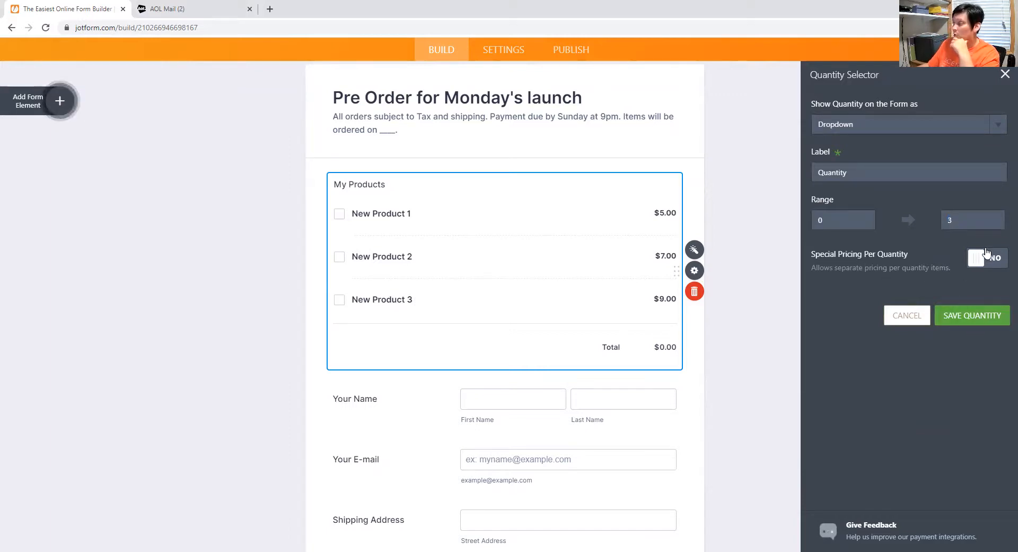
left_click(969, 317)
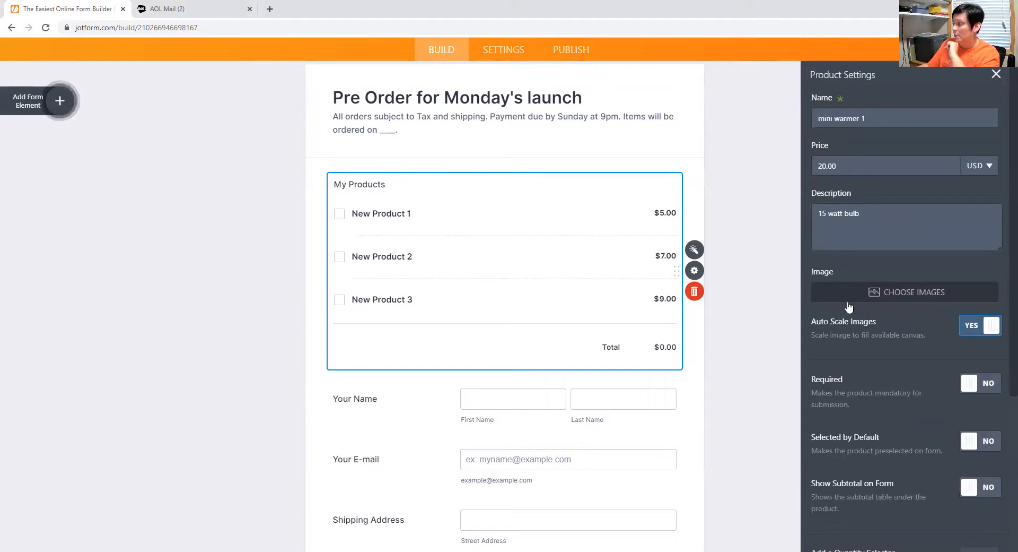
- Turn on the subtotal display for mini warmer 1 and save the product
scroll(798, 348, "down", 4)
scroll(889, 479, "down", 4)
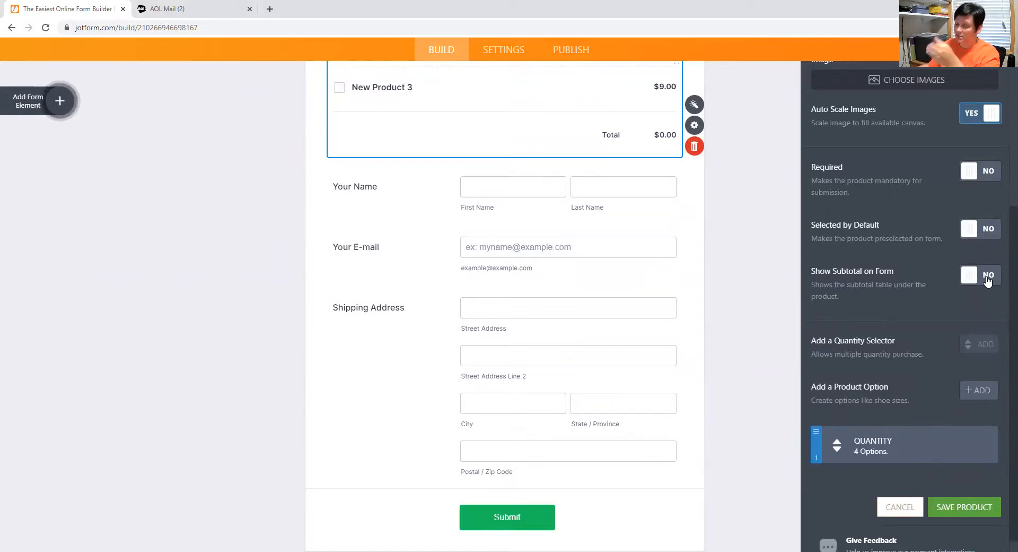
left_click(988, 277)
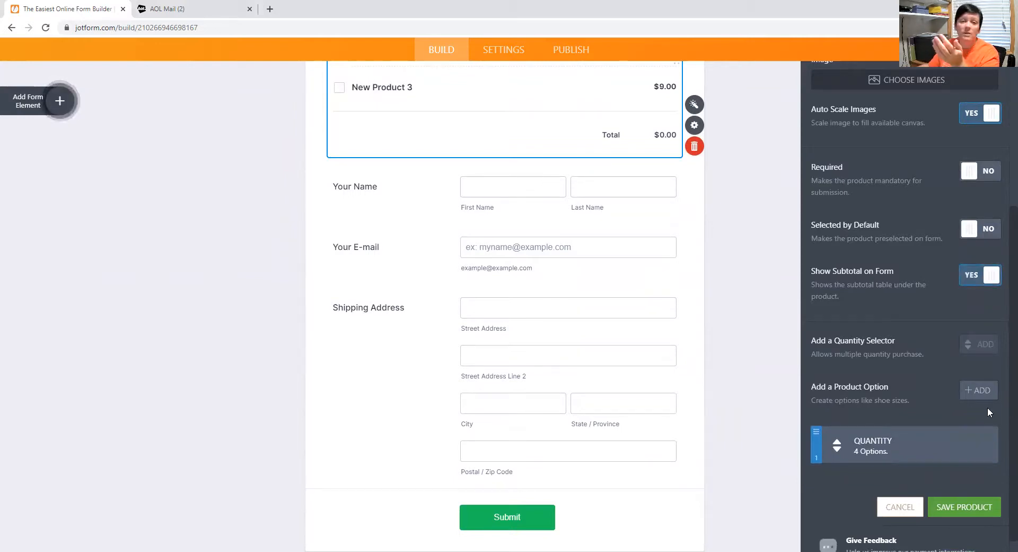
left_click(959, 508)
scroll(666, 384, "up", 3)
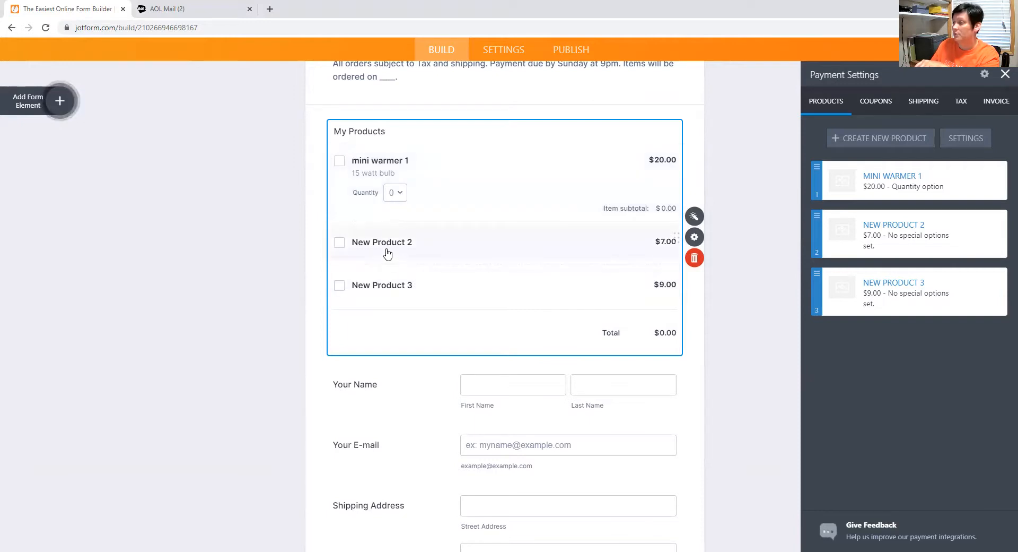
- Open New Product 2 for editing and rename it "scent of the month"
mouse_move(890, 221)
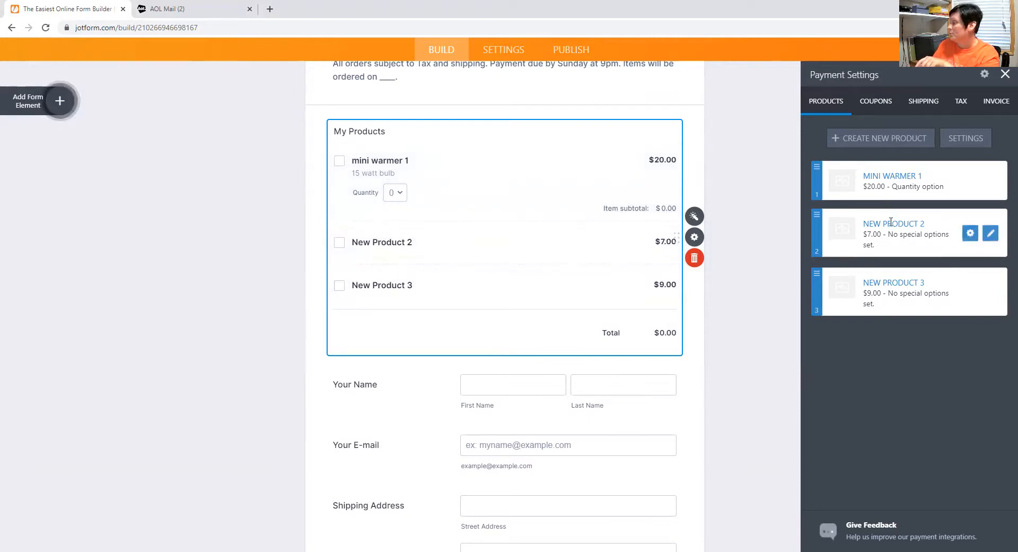
left_click(991, 233)
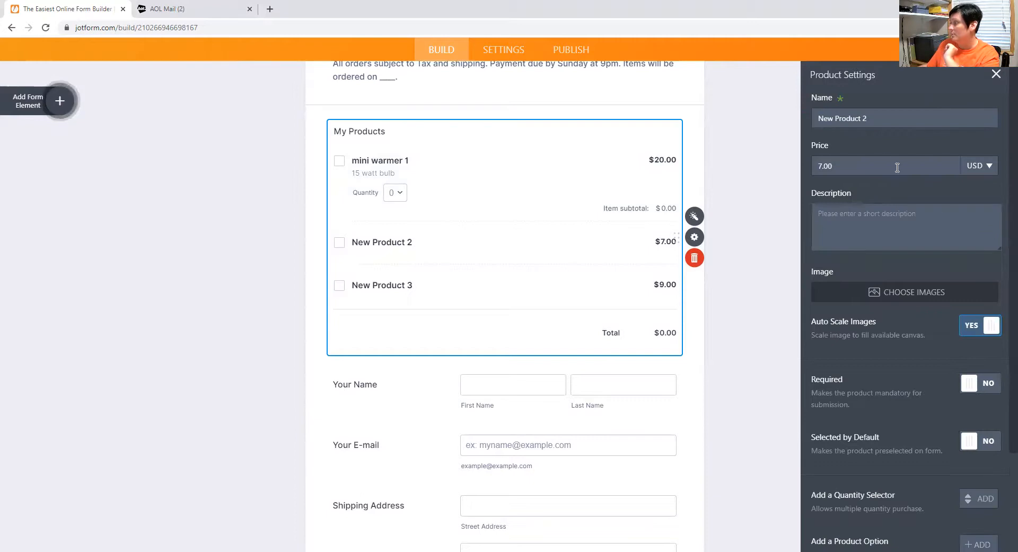
left_click_drag(871, 121, 753, 119)
type("scent of t")
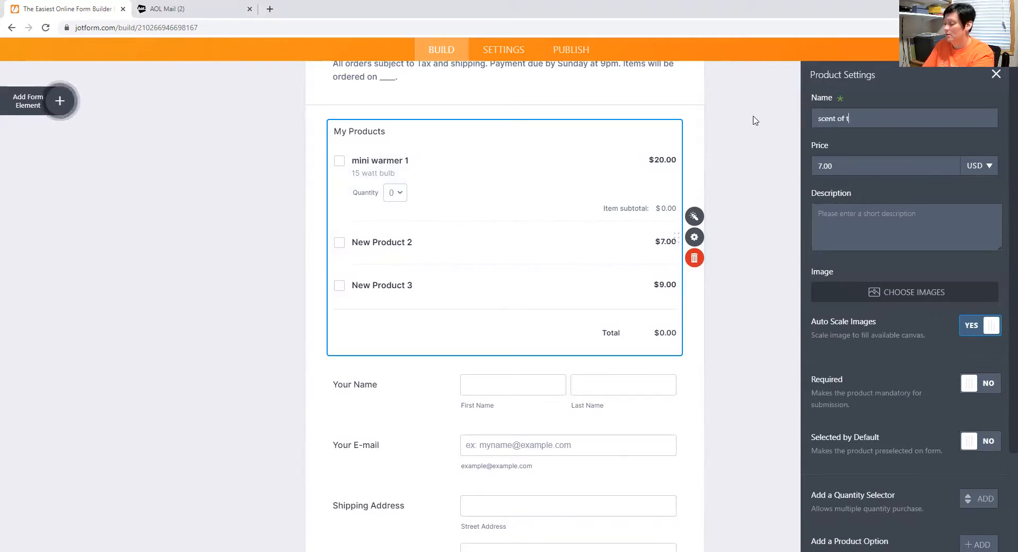
type("he month")
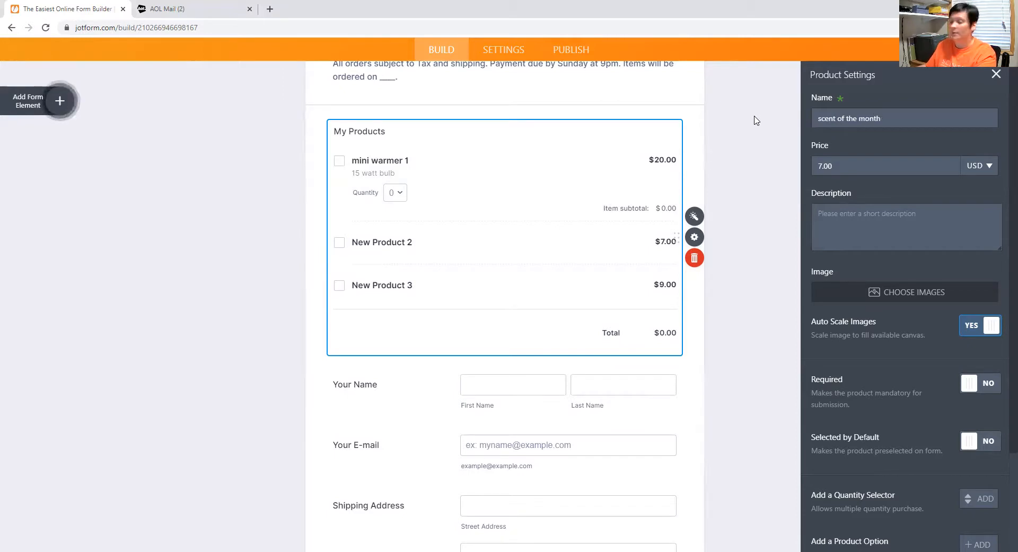
- Set the price of scent of the month to 6.00 and its description to "scent description"
left_click_drag(838, 165, 803, 162)
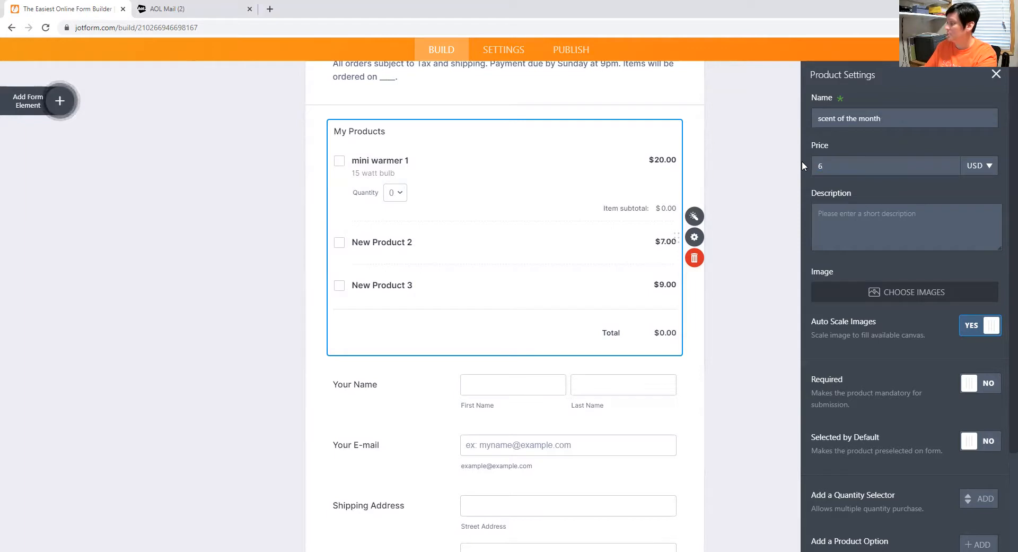
left_click(866, 215)
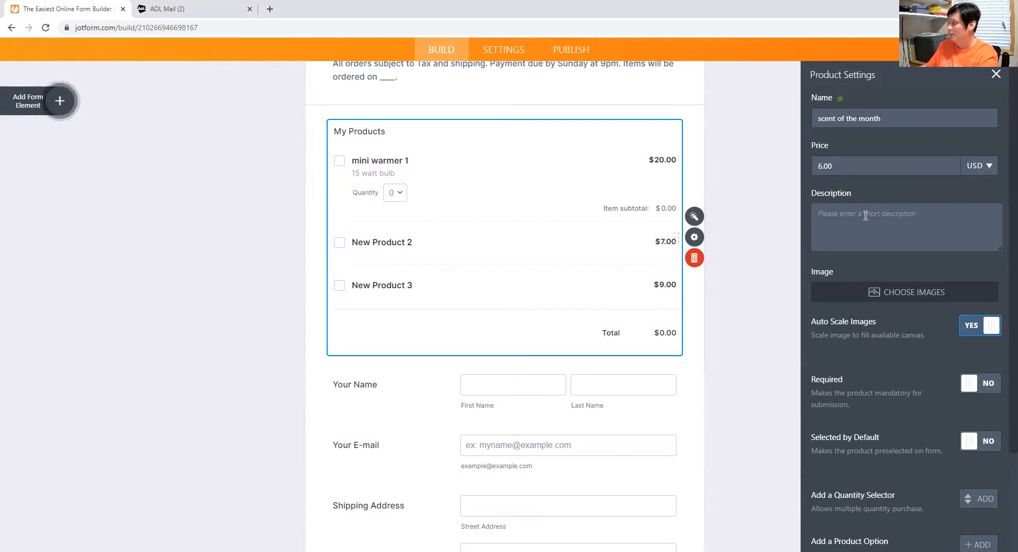
type("scent description")
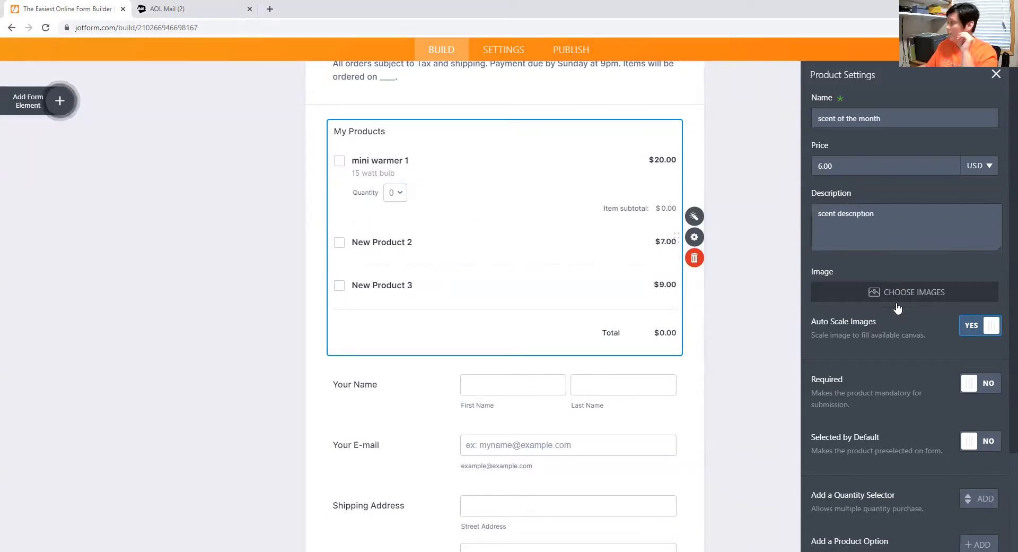
- Add a dropdown quantity selector to scent of the month with a range of 0 to 6
scroll(886, 228, "down", 2)
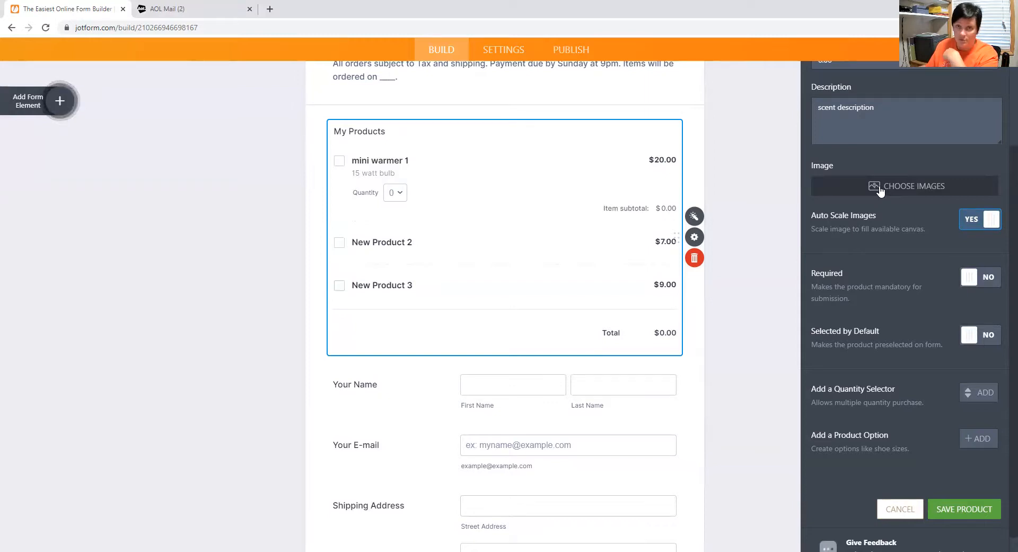
scroll(875, 324, "down", 1)
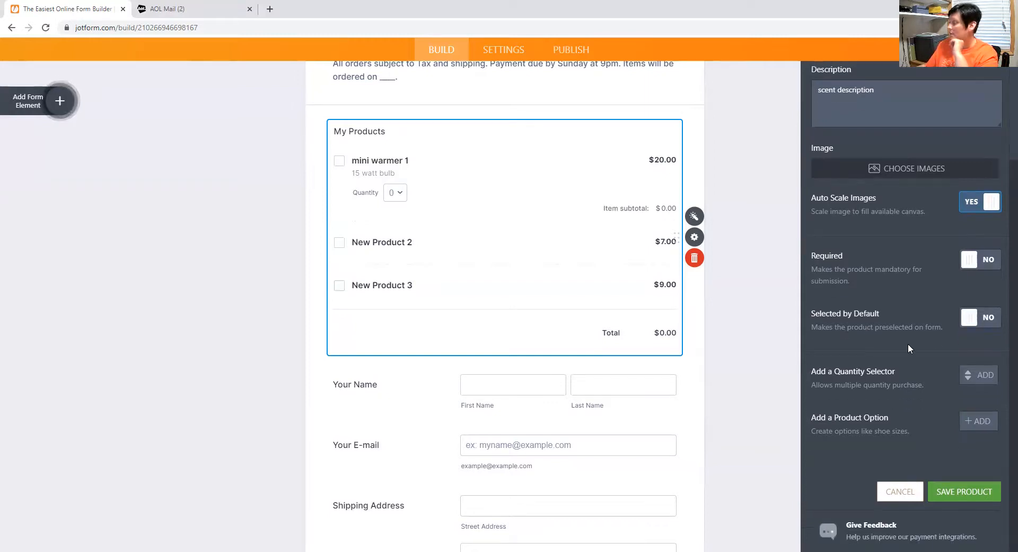
left_click(982, 378)
left_click(851, 127)
left_click(847, 151)
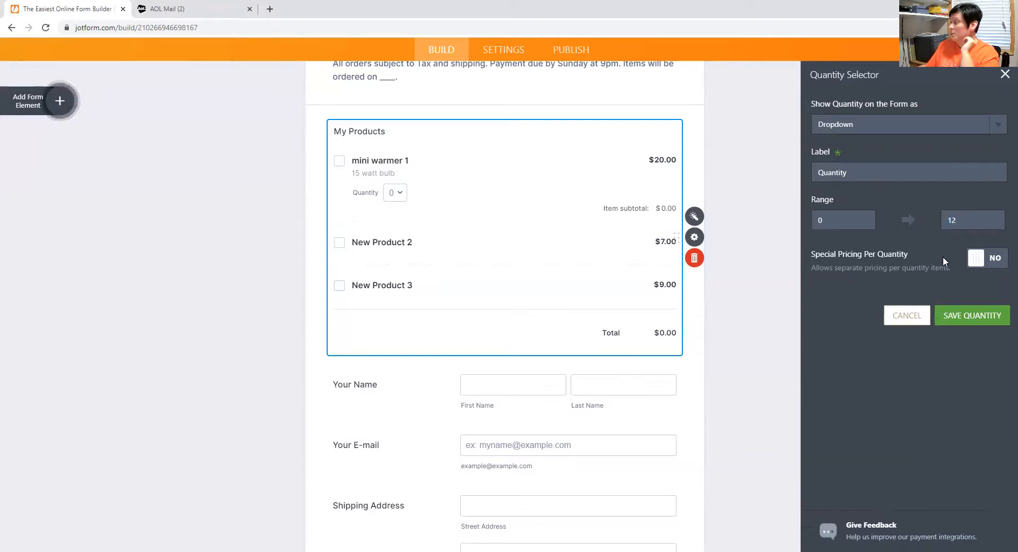
left_click_drag(969, 220, 924, 216)
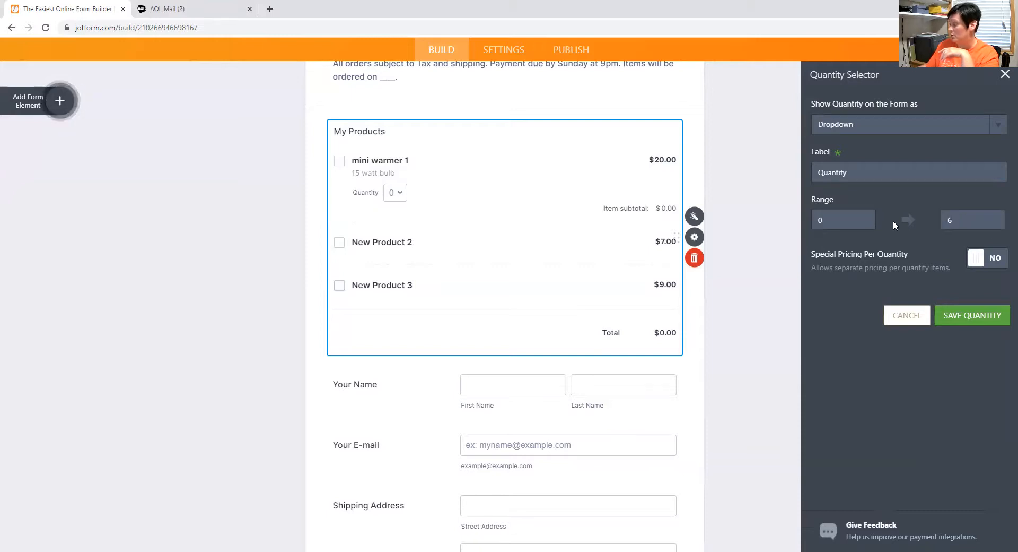
- Enable special pricing per quantity, set the price for 6 items to 30.00, and save the quantity selector
left_click(995, 258)
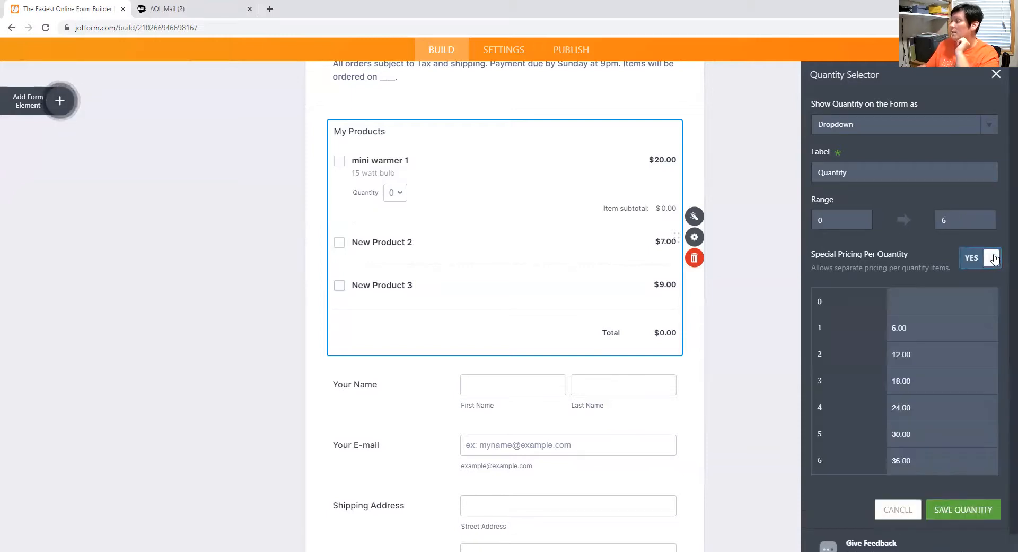
left_click(904, 434)
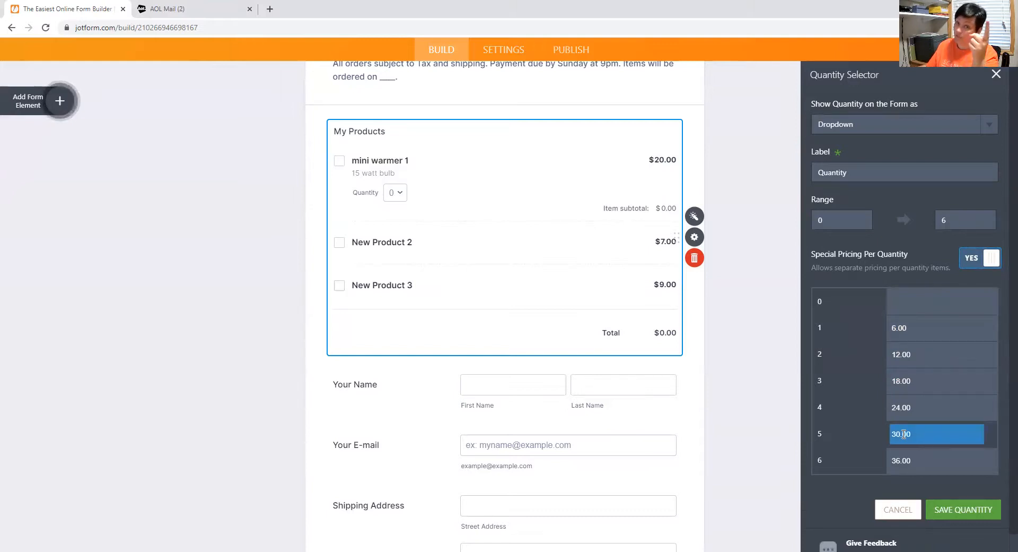
left_click(911, 461)
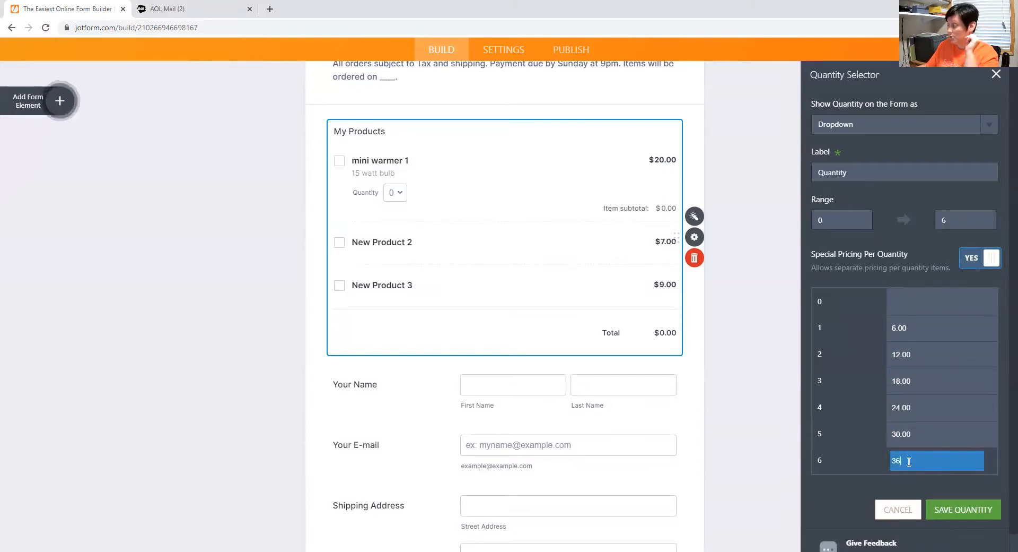
type(".00")
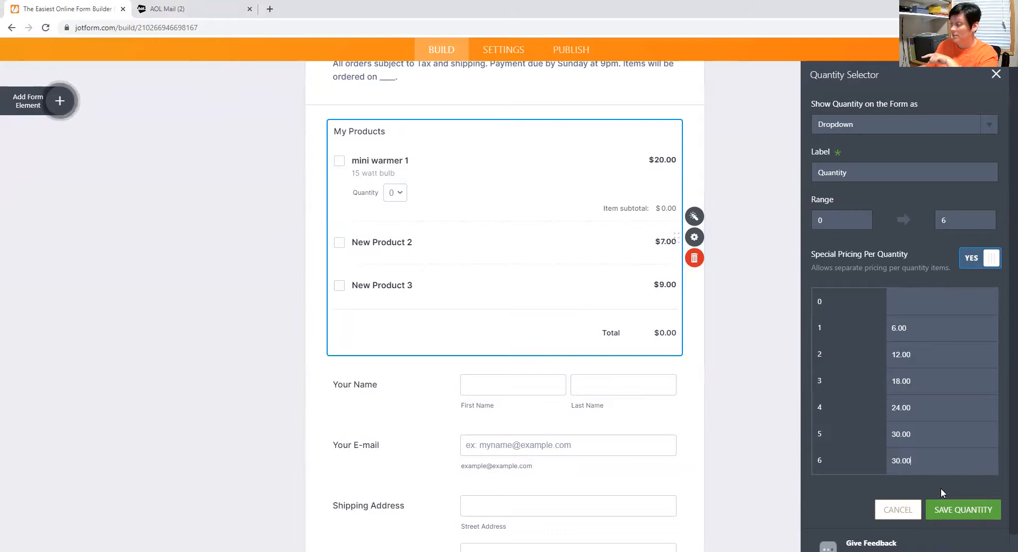
left_click(941, 507)
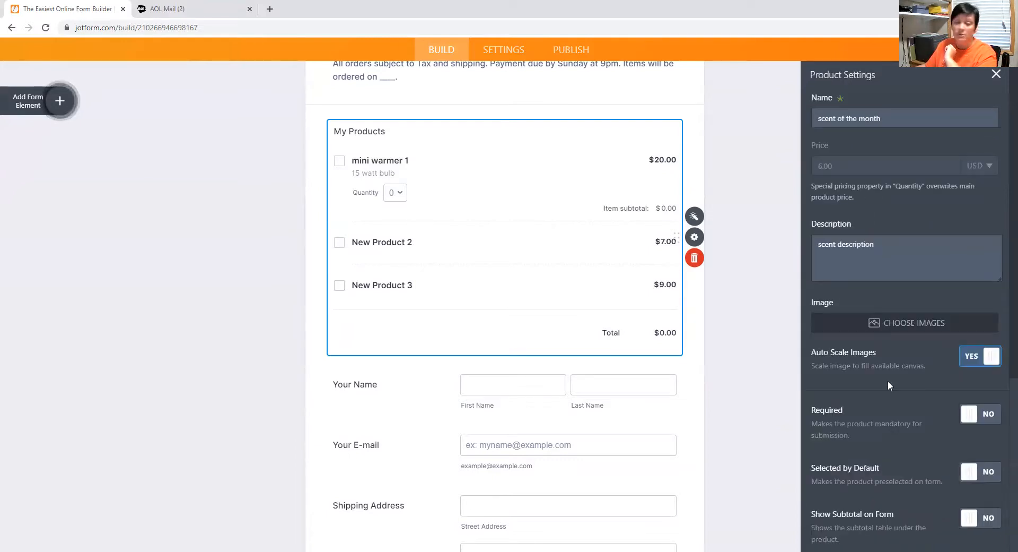
- Turn on the subtotal display for scent of the month and save the product
scroll(888, 380, "down", 5)
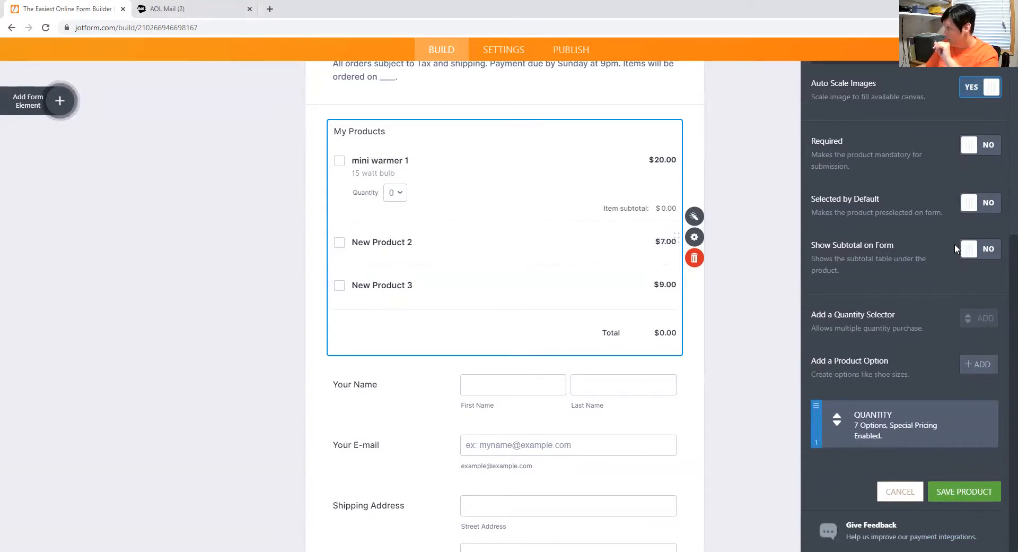
left_click(978, 248)
left_click(964, 491)
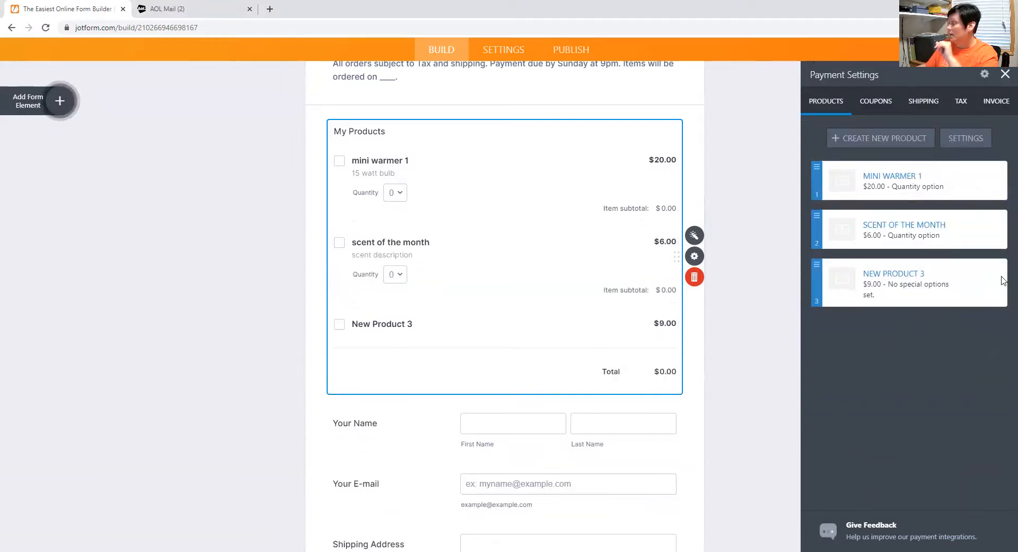
- Open New Product 3 for editing and rename it "scent in collection"
left_click(970, 281)
left_click_drag(896, 119, 794, 123)
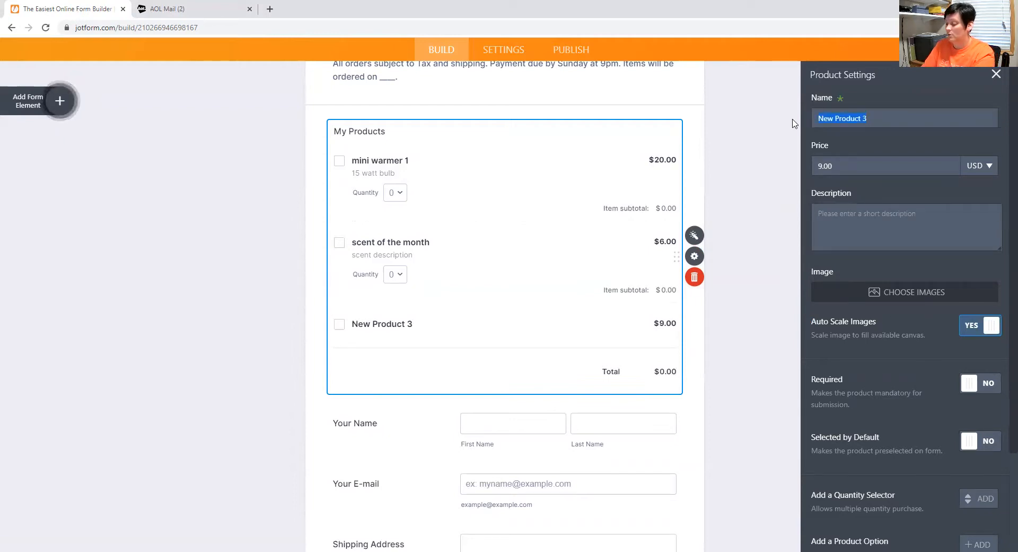
type("scent in")
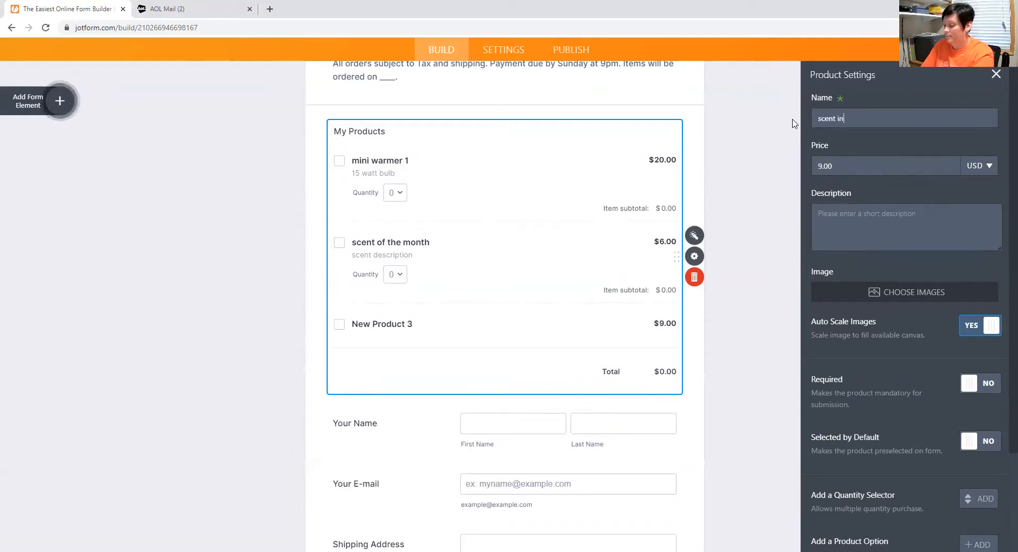
type(" collection")
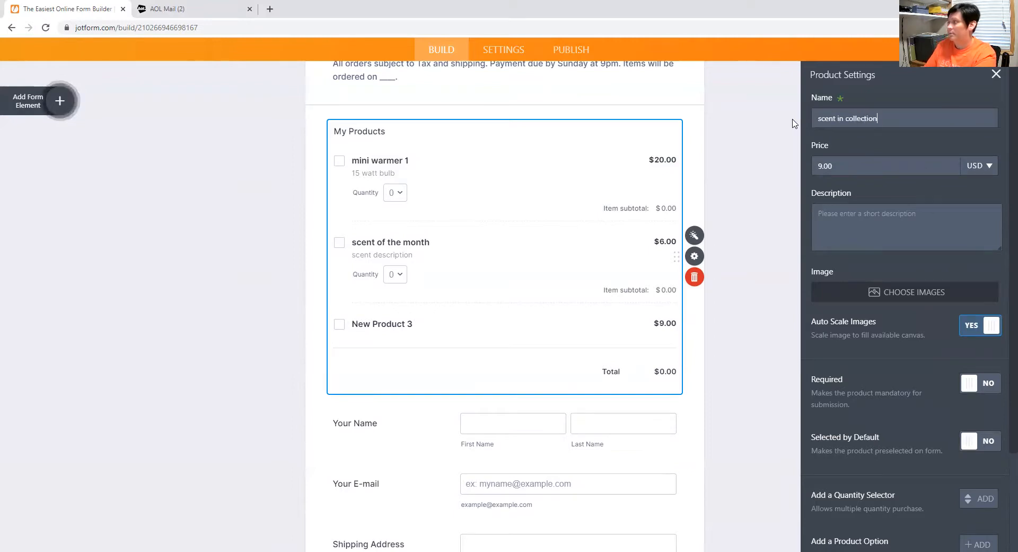
- Set the price of scent in collection to 6.00 and enter "scent description" as its description
left_click_drag(841, 166, 790, 166)
type("6.00")
left_click(844, 237)
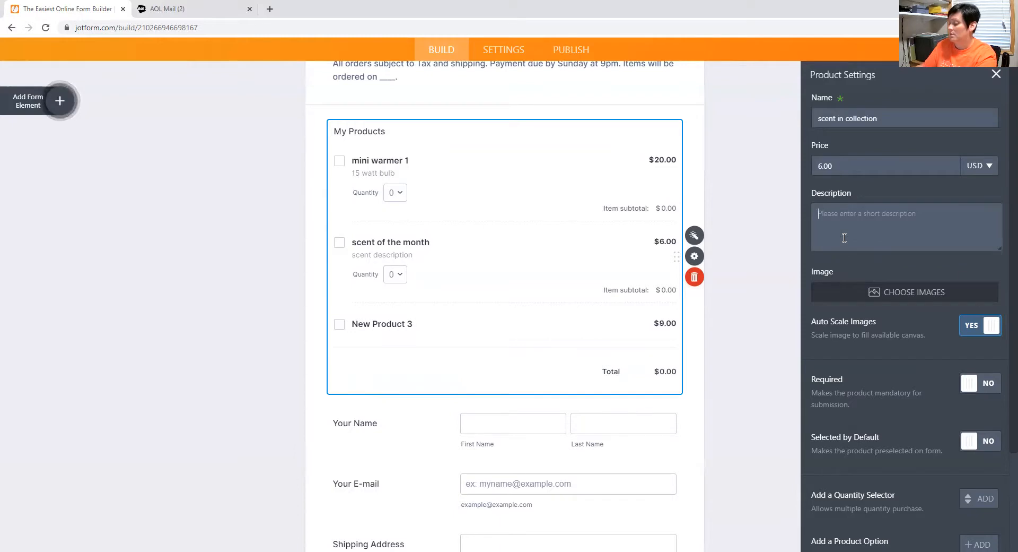
type("scent d")
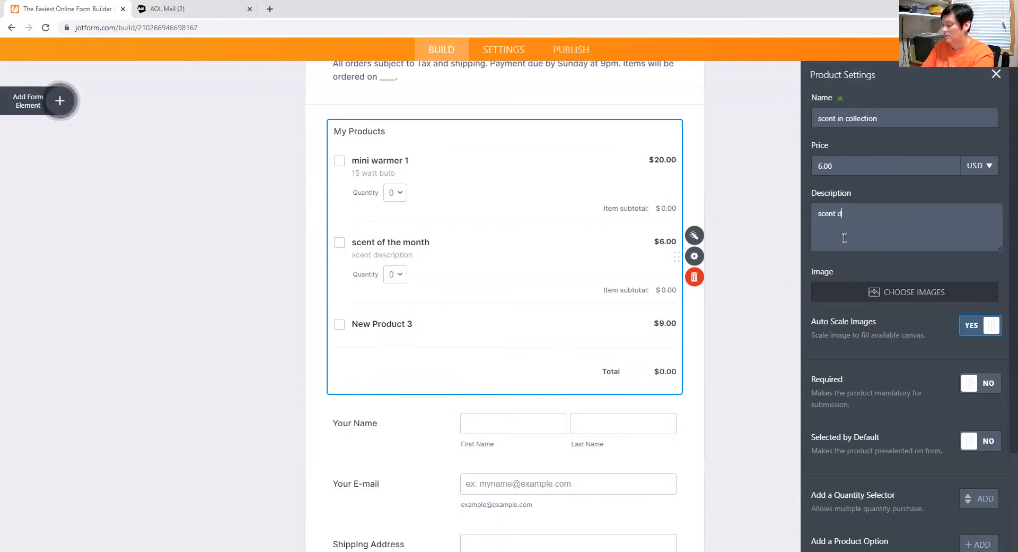
type("escription")
- Add a dropdown quantity selector to scent in collection with a range of 0 to 6
scroll(842, 263, "down", 2)
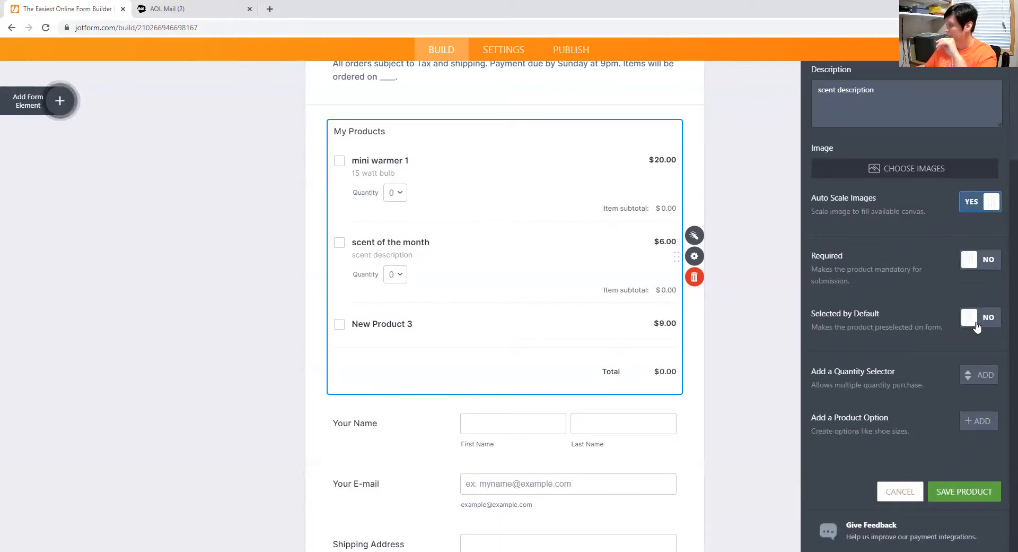
left_click(974, 374)
left_click(864, 125)
left_click(847, 168)
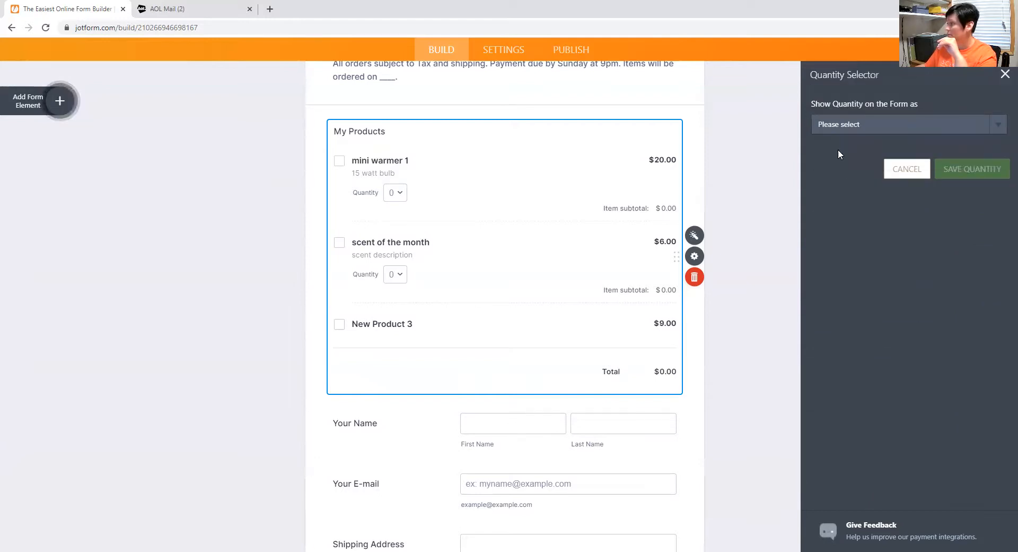
double_click(942, 220)
type("6")
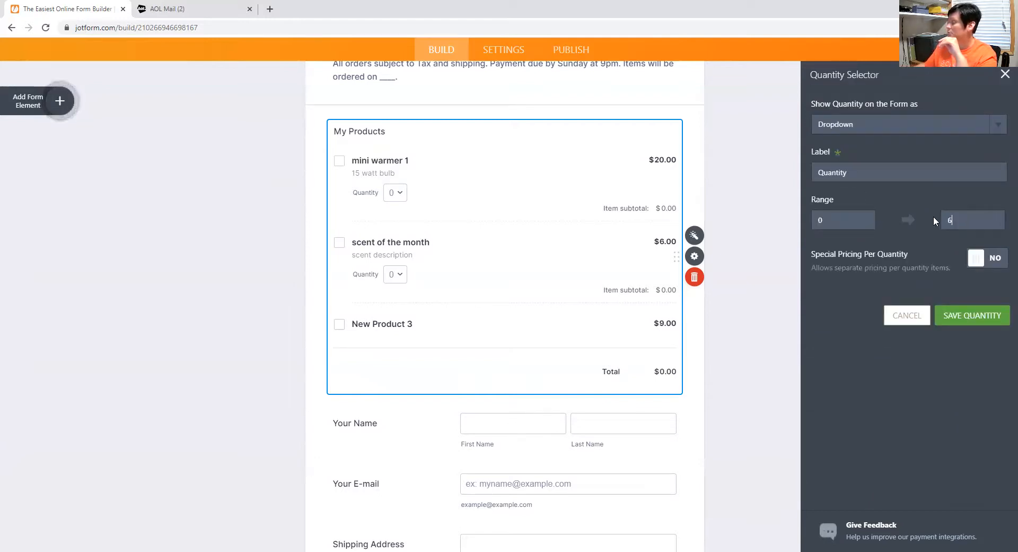
- Enable special pricing per quantity for scent in collection, set the price for 6 items to 30.00, and save the quantity selector
left_click(988, 260)
left_click(906, 458)
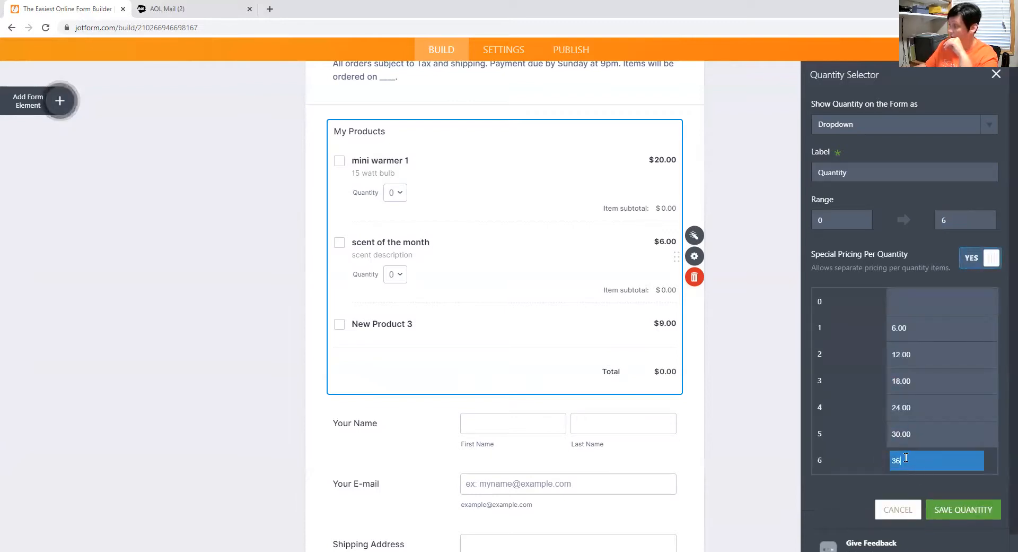
type("30.00")
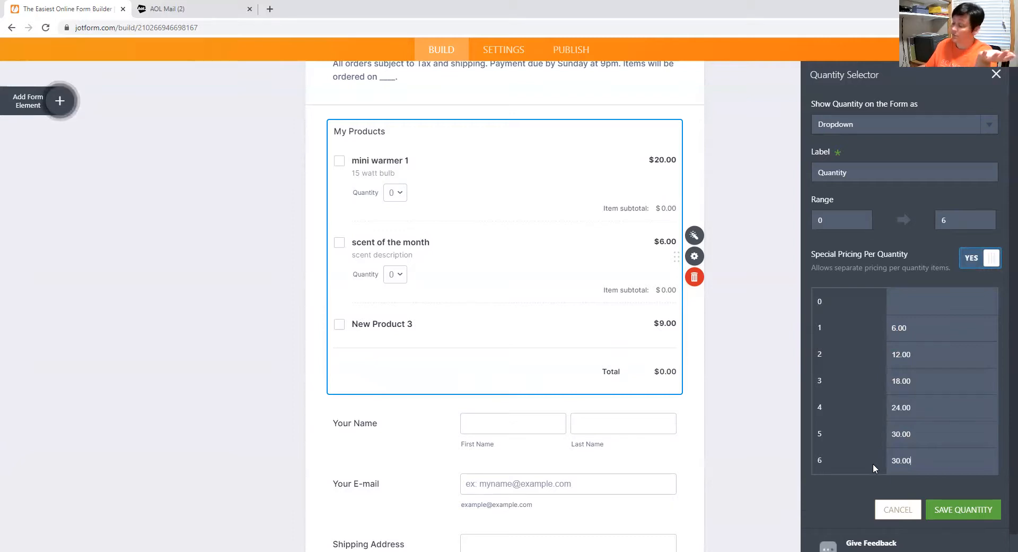
left_click(945, 508)
- Turn on the subtotal display for scent in collection and save the product
scroll(923, 415, "down", 4)
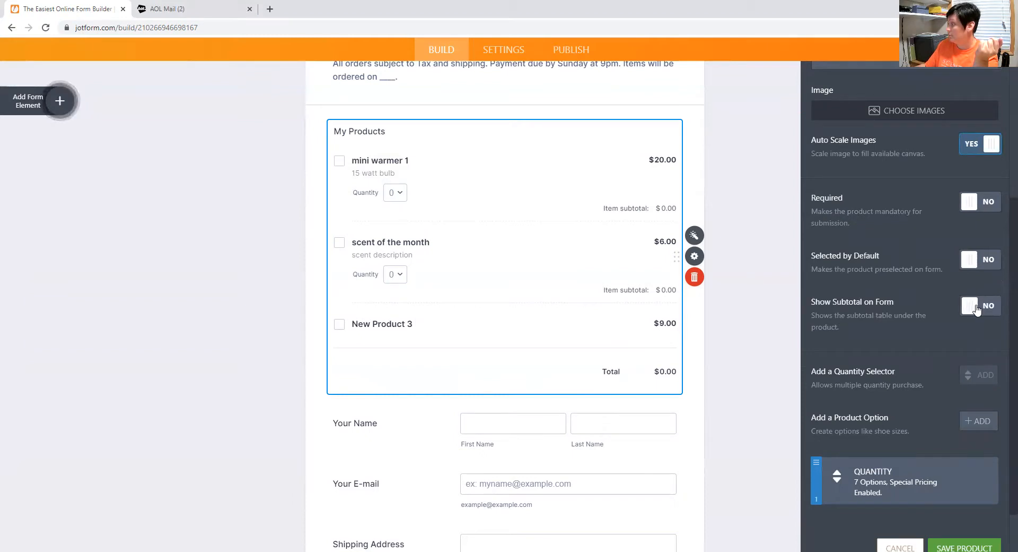
left_click(965, 546)
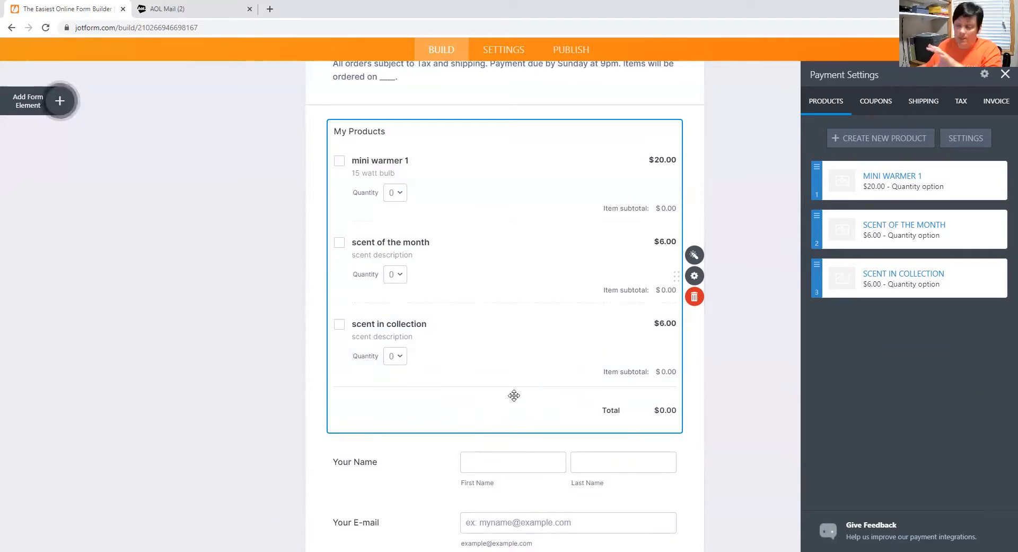
scroll(510, 392, "down", 2)
scroll(511, 391, "up", 2)
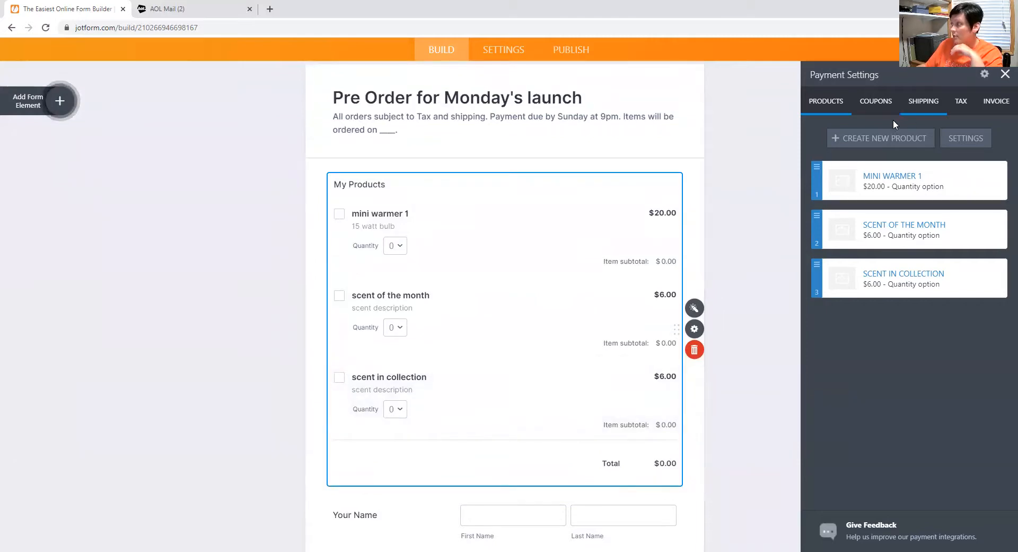
- Create a new product named "holiday warmer" with a price of 45.00
left_click(853, 139)
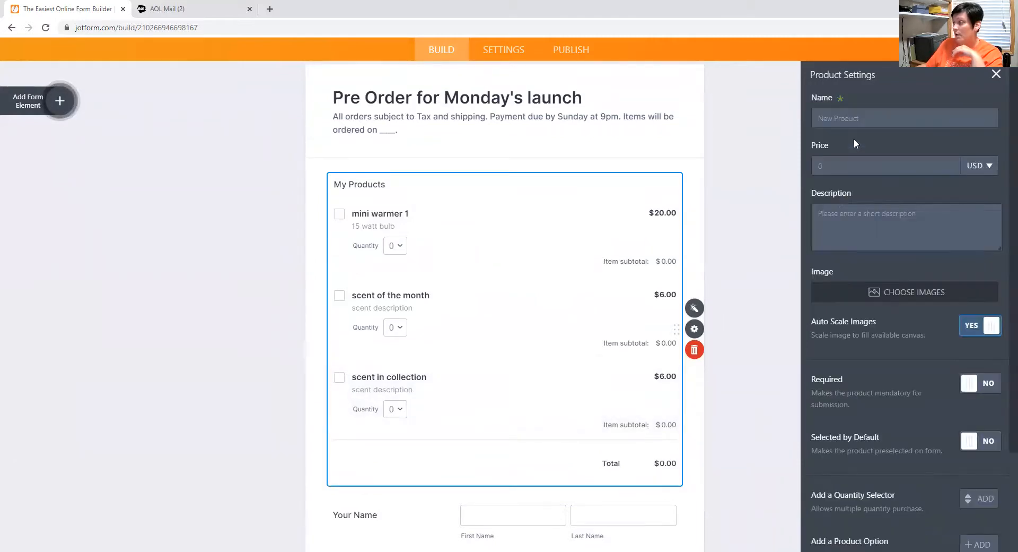
left_click(846, 116)
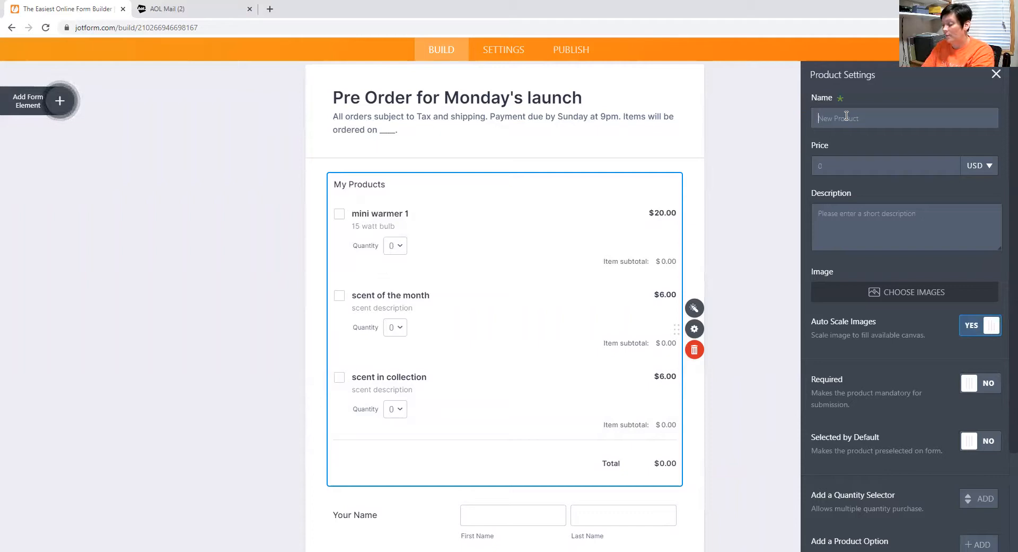
type("holiday warmr")
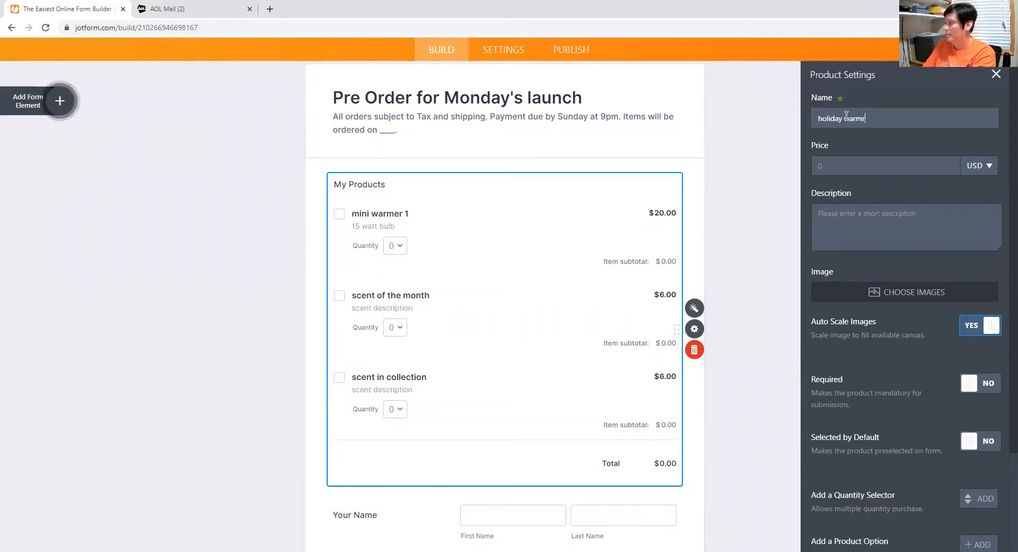
key("BackSpace")
type("er")
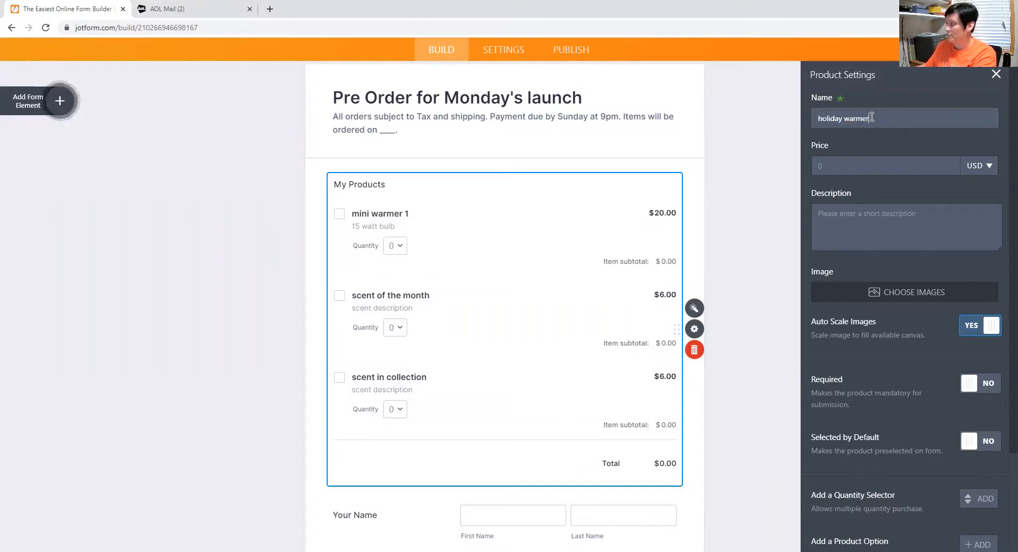
left_click(815, 162)
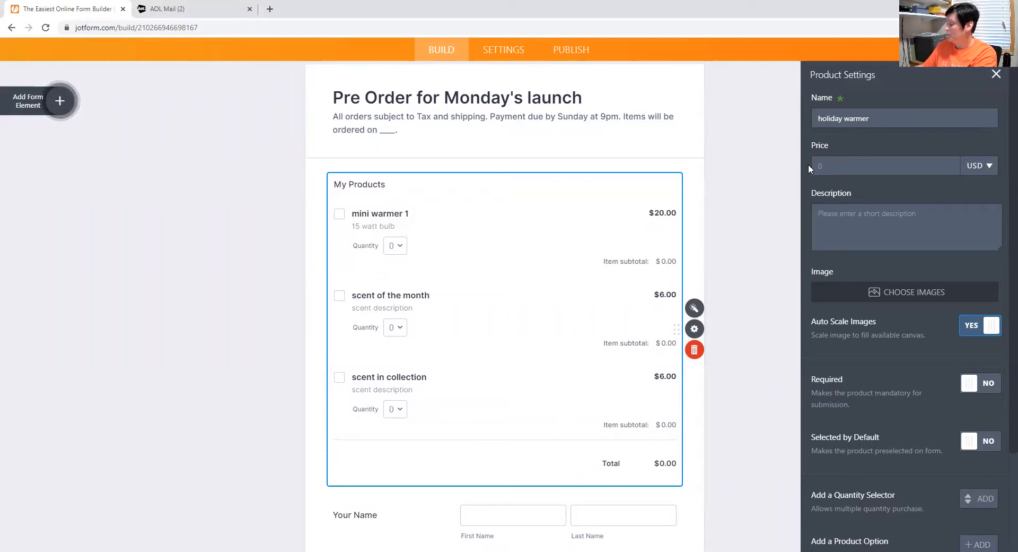
type("45")
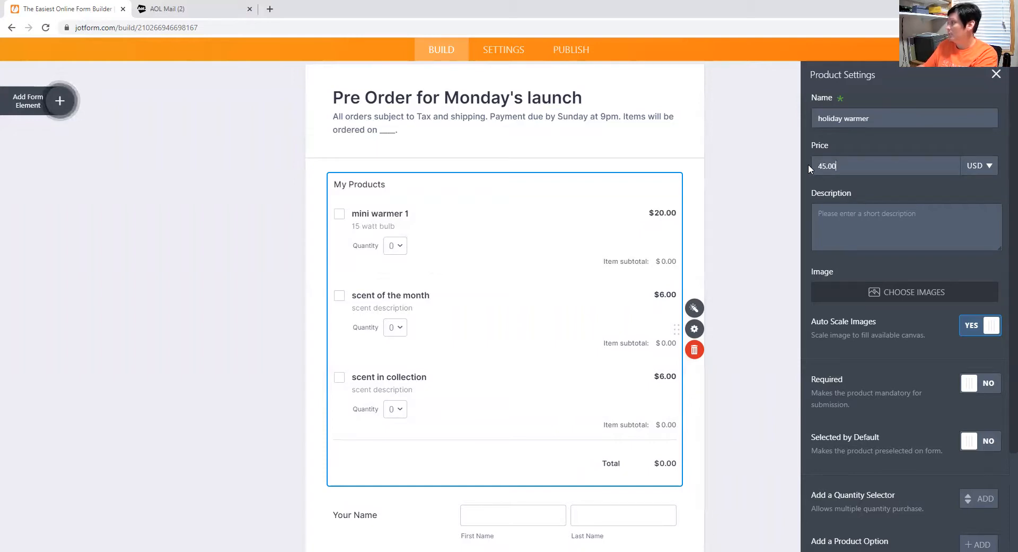
- Describe the holiday warmer on three lines: "8in tall", "25 bulb" and "*can be used with colored bulbs"
left_click(870, 243)
type("8in tall ")
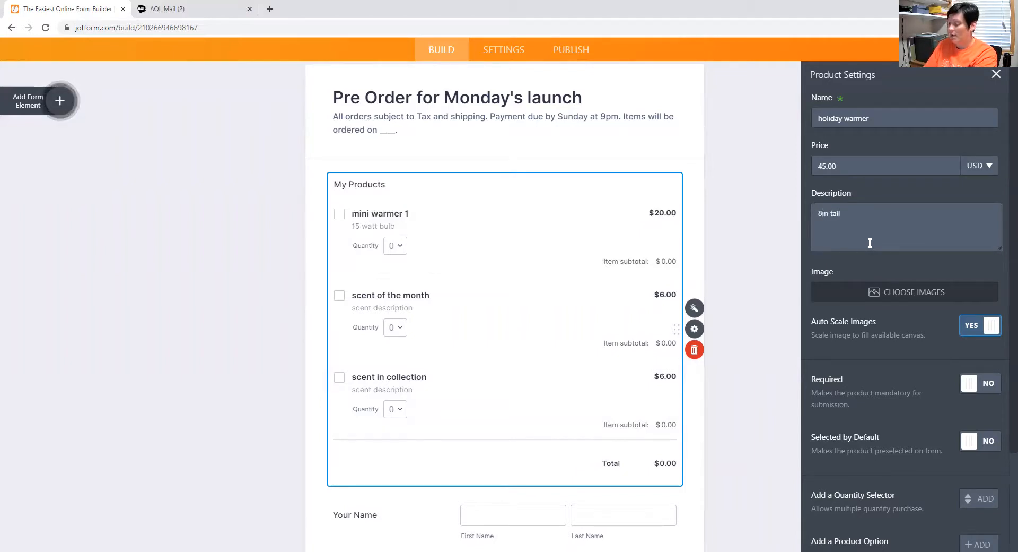
type("25 ")
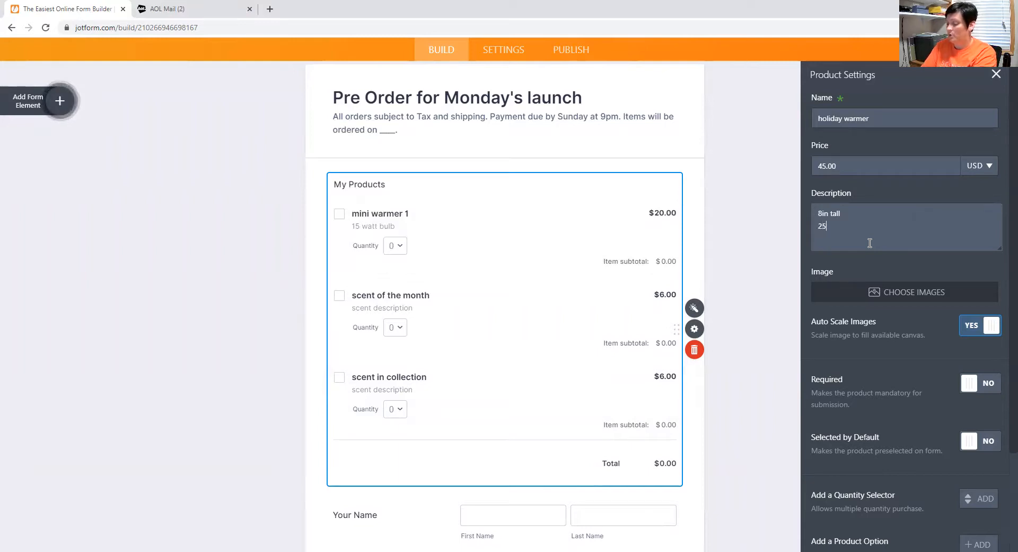
type("bulb")
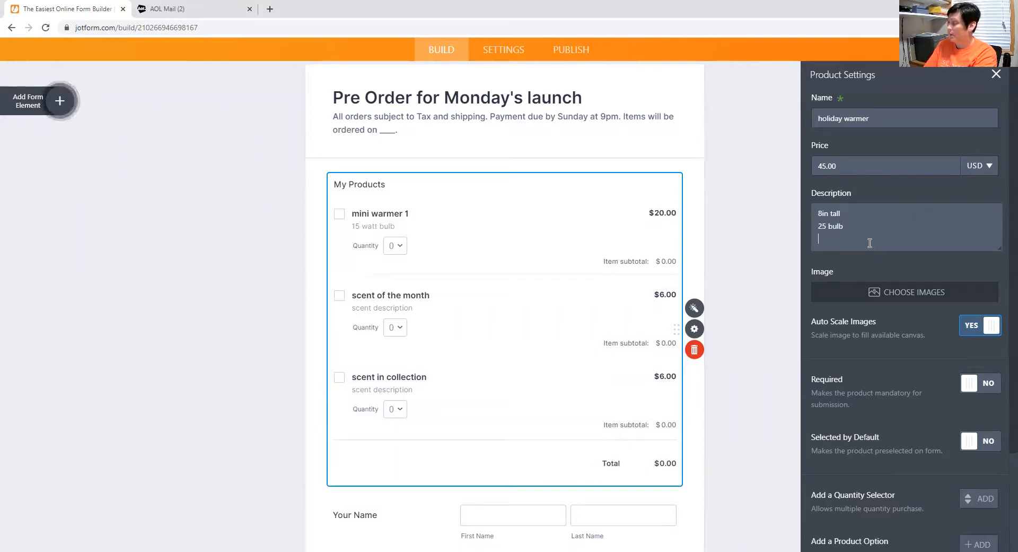
type(" *ca")
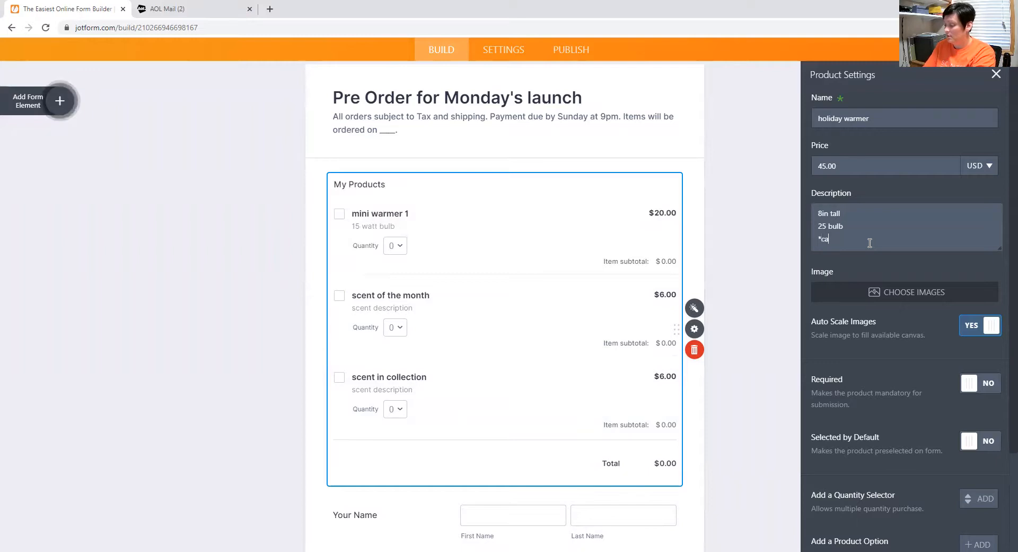
type("n be used wi")
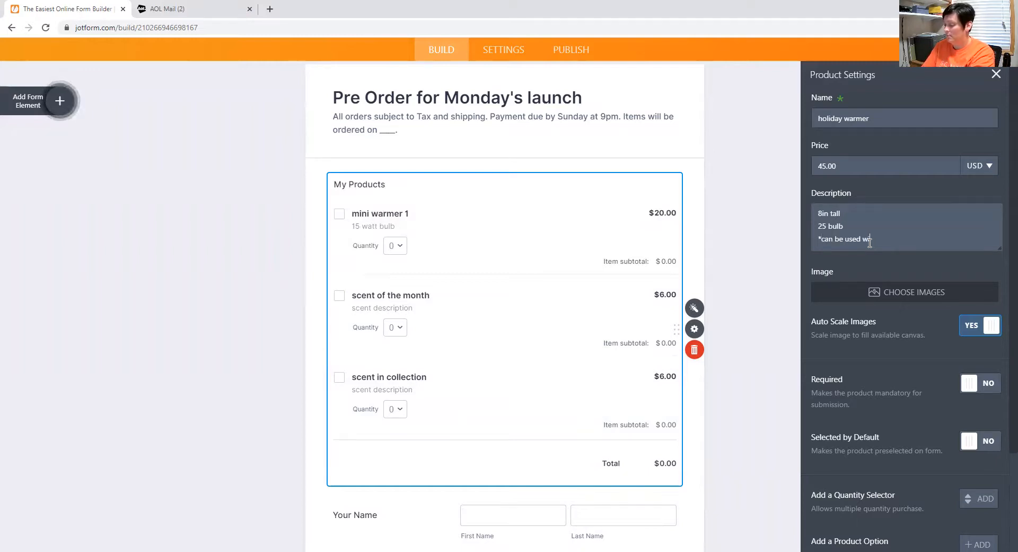
type("th colored bulbs")
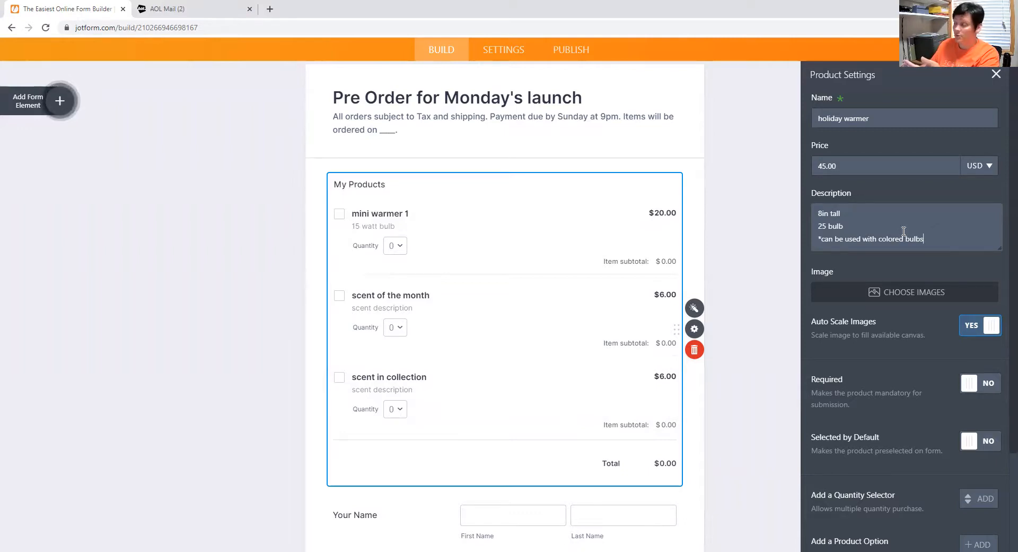
- Add a dropdown quantity selector to the holiday warmer with a range of 0 to 3 and save it
scroll(892, 370, "down", 2)
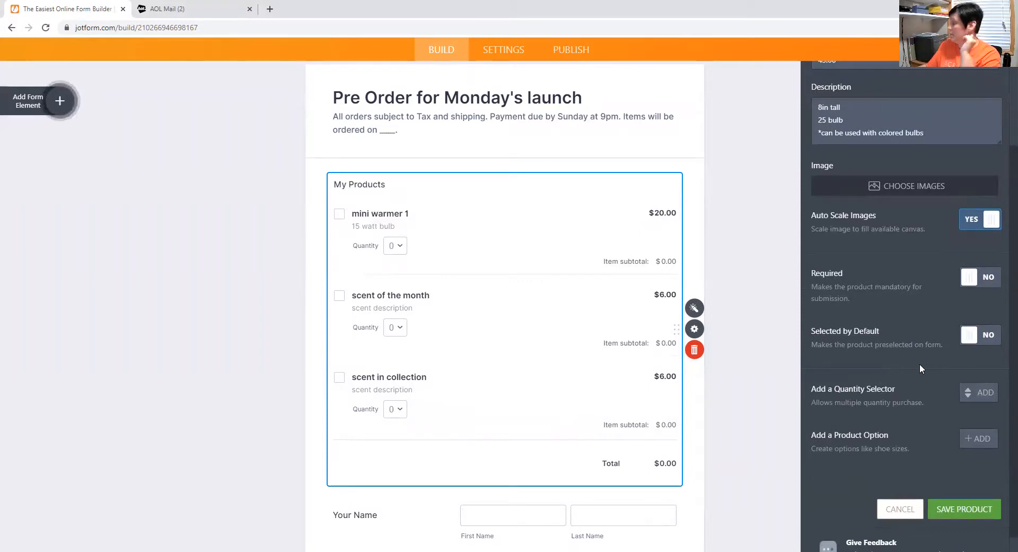
left_click(973, 395)
left_click(941, 124)
left_click(894, 151)
left_click_drag(960, 220, 940, 219)
type("3")
left_click(972, 315)
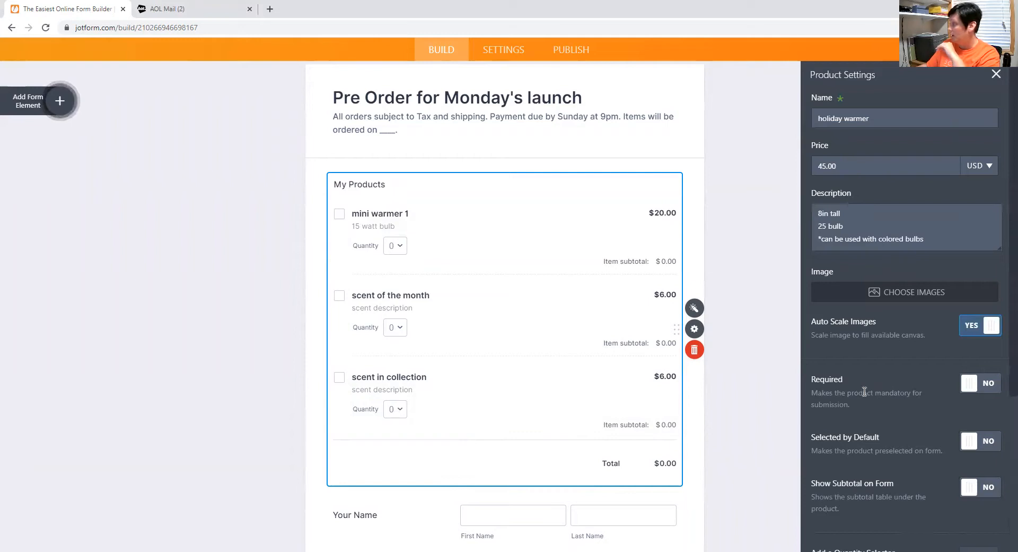
- Turn on the subtotal display for the holiday warmer and save the product
scroll(867, 393, "down", 4)
left_click(979, 265)
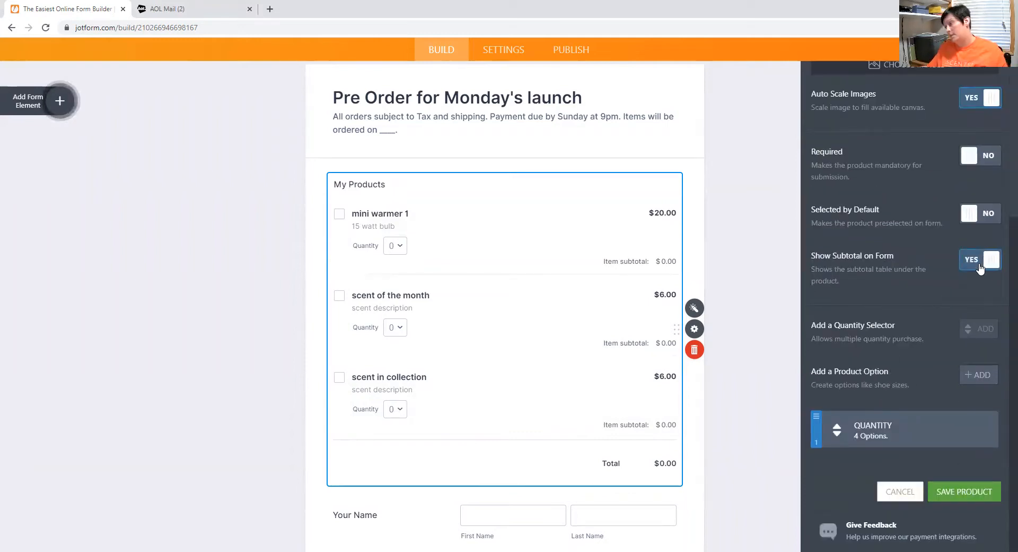
left_click(964, 491)
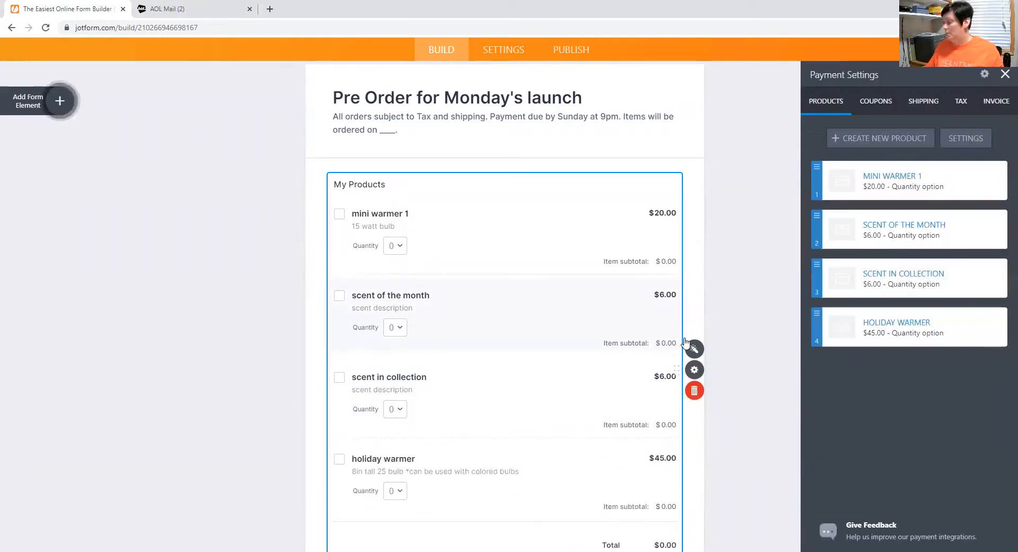
- Reorder the product list so scent of the month comes last and holiday warmer sits directly below mini warmer 1
scroll(487, 348, "down", 4)
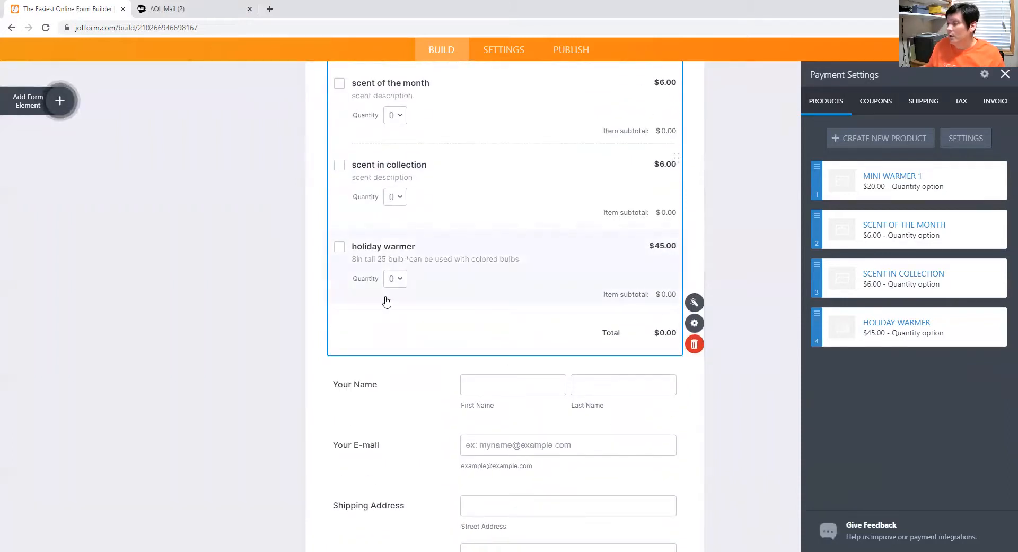
scroll(387, 301, "up", 3)
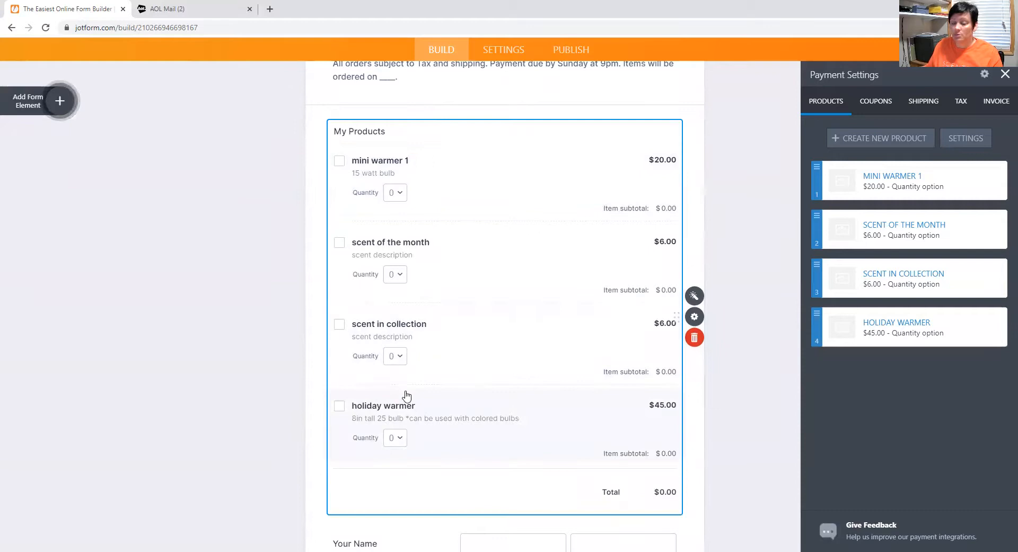
scroll(453, 343, "up", 3)
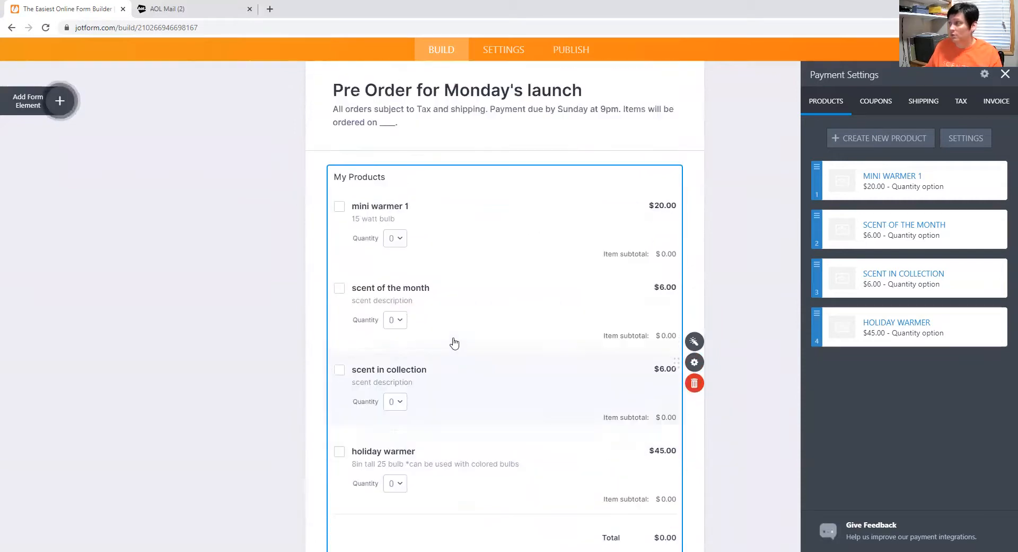
scroll(473, 249, "down", 10)
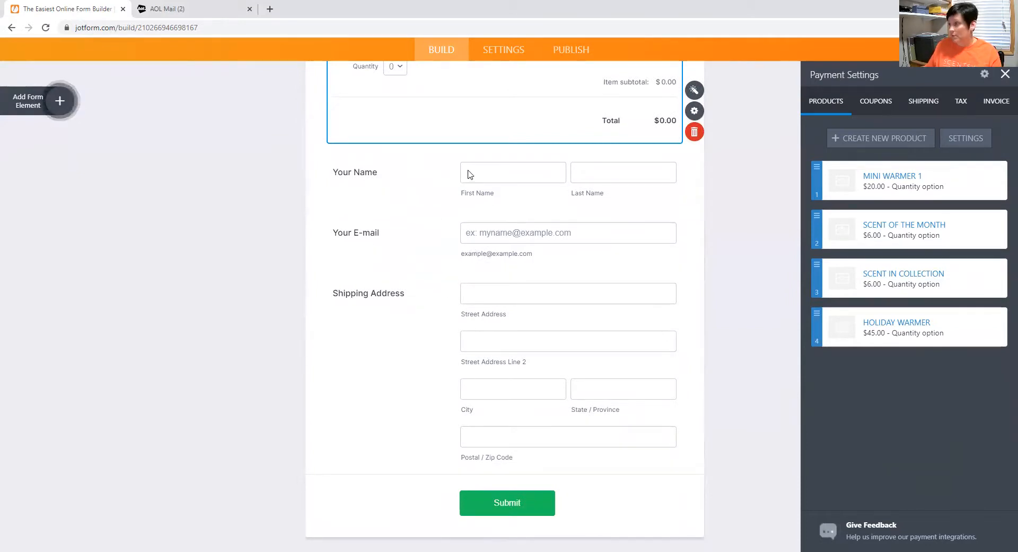
scroll(410, 413, "up", 2)
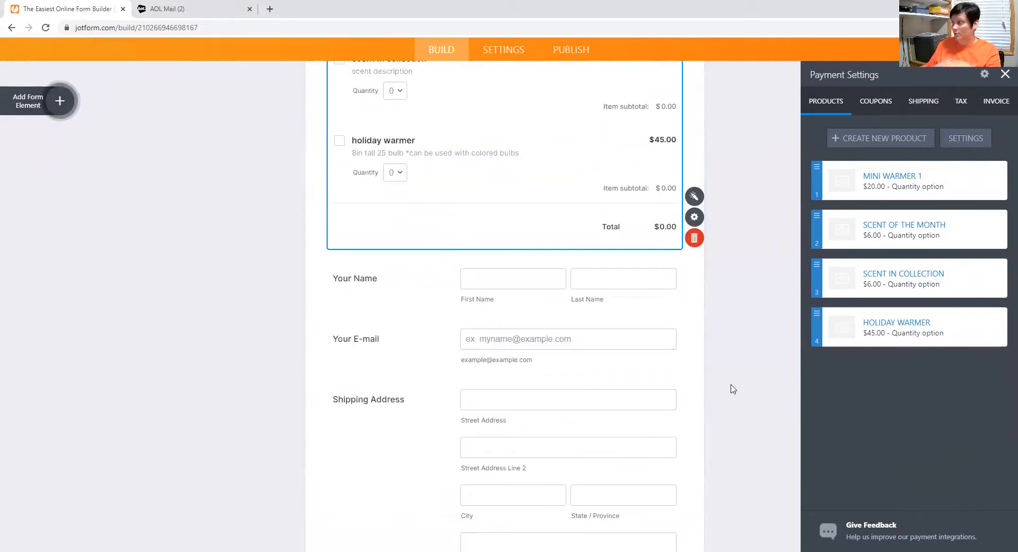
mouse_move(875, 213)
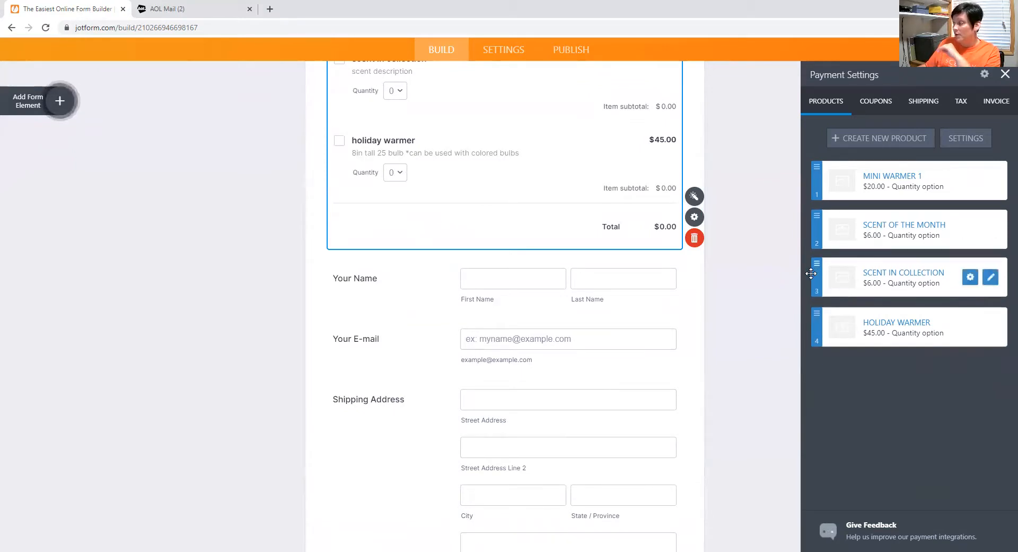
left_click_drag(817, 226, 822, 339)
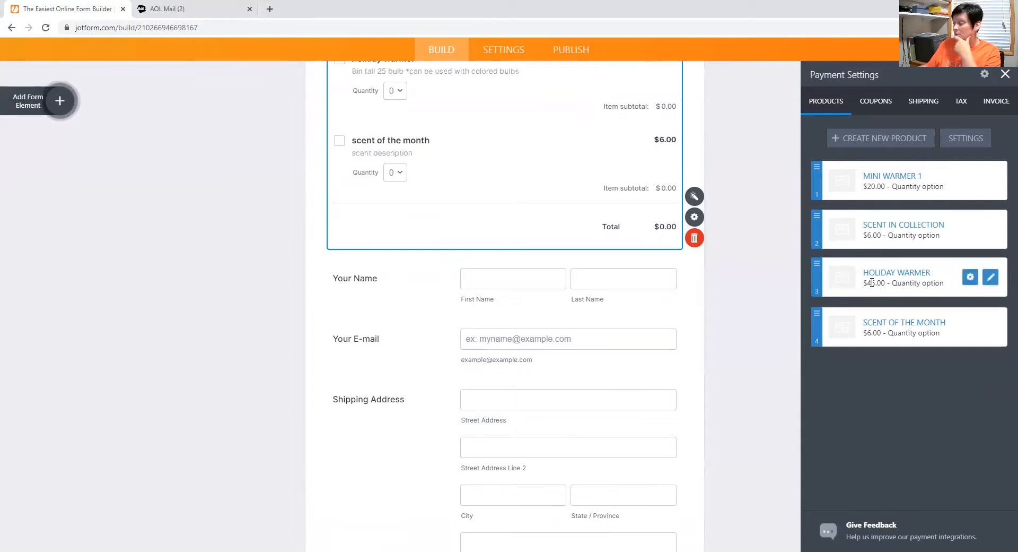
scroll(575, 292, "up", 4)
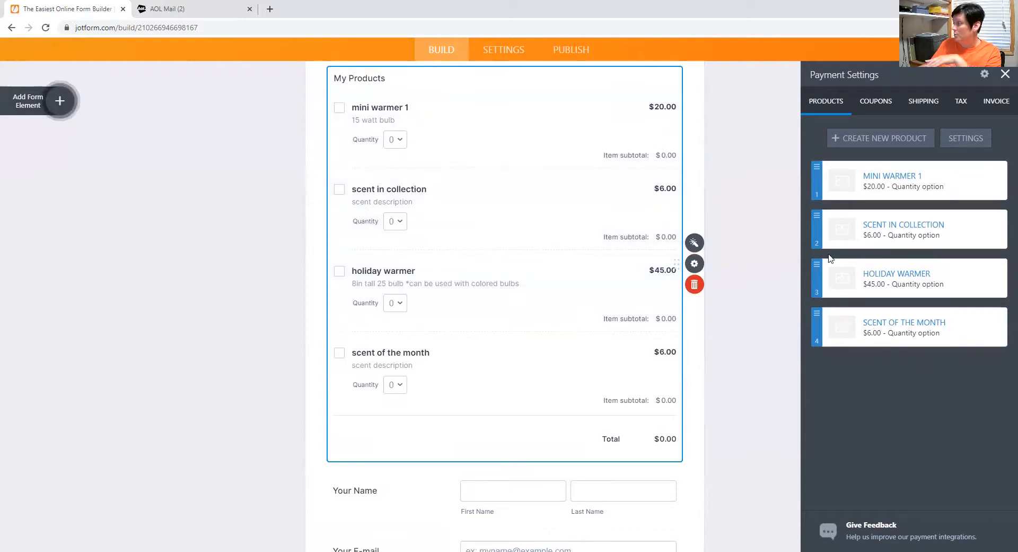
left_click_drag(815, 280, 816, 233)
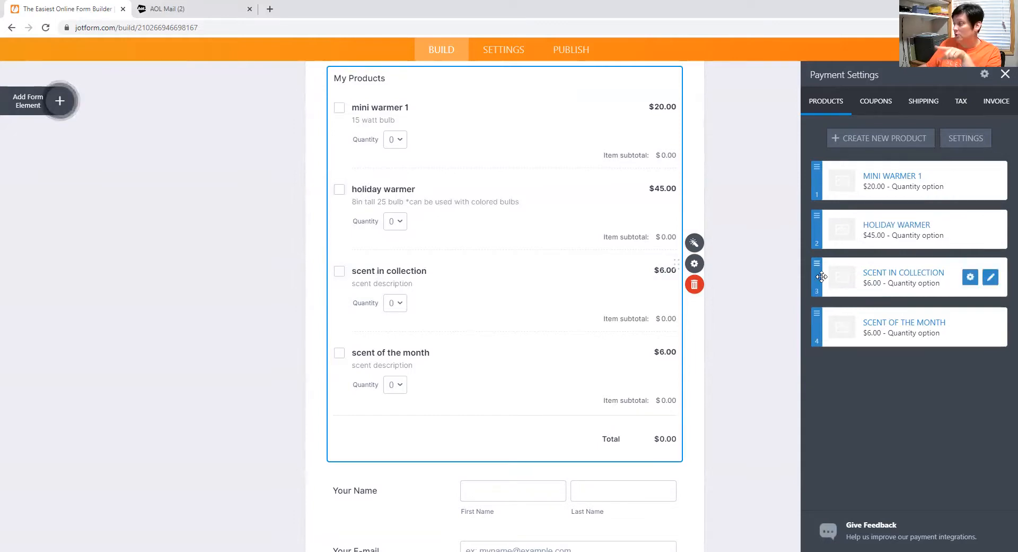
- Move scent in collection below scent of the month in the product list and leave the payment settings
left_click_drag(815, 274, 819, 325)
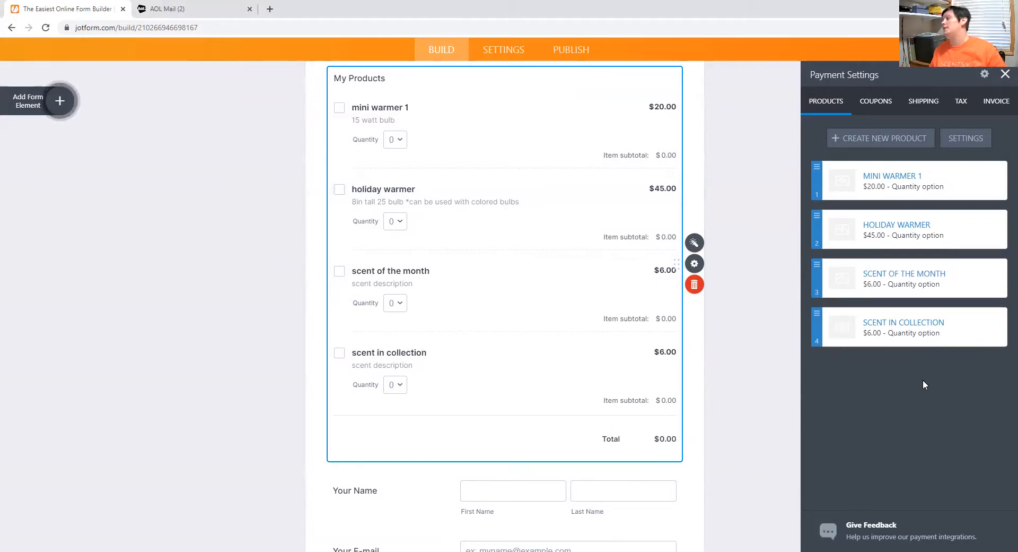
left_click(742, 358)
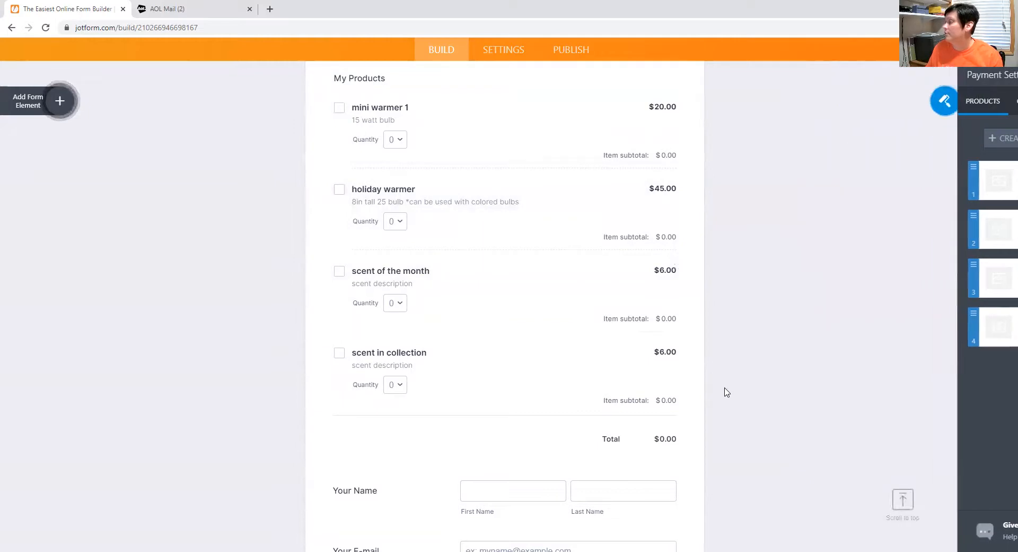
- Add a phone number field to the form and place it between the e-mail and shipping address fields
scroll(726, 391, "down", 6)
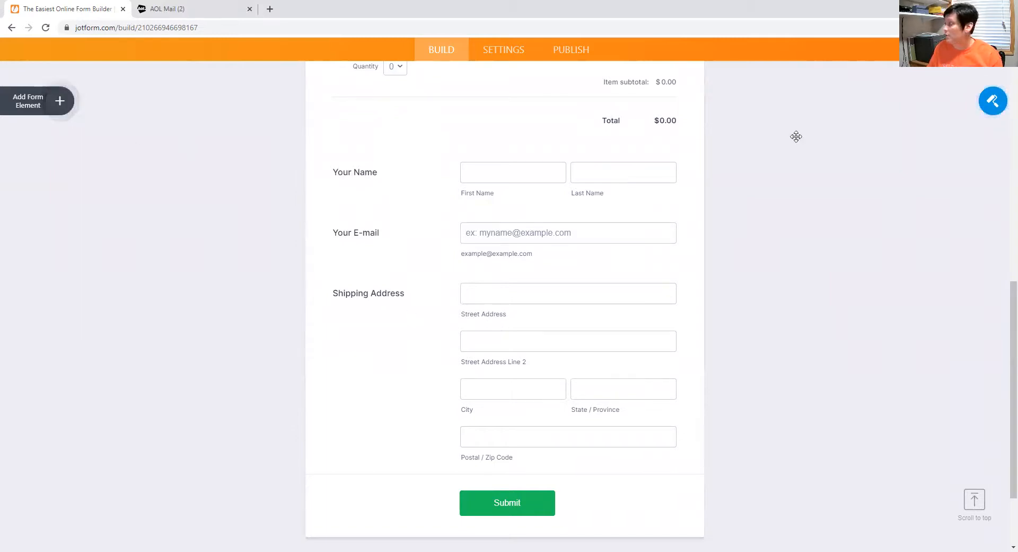
left_click(53, 105)
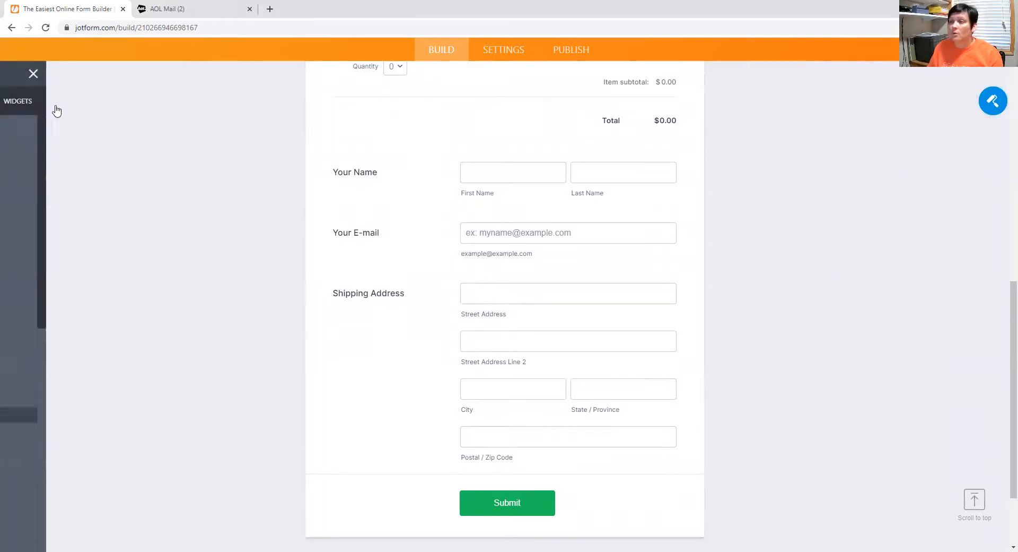
left_click(61, 247)
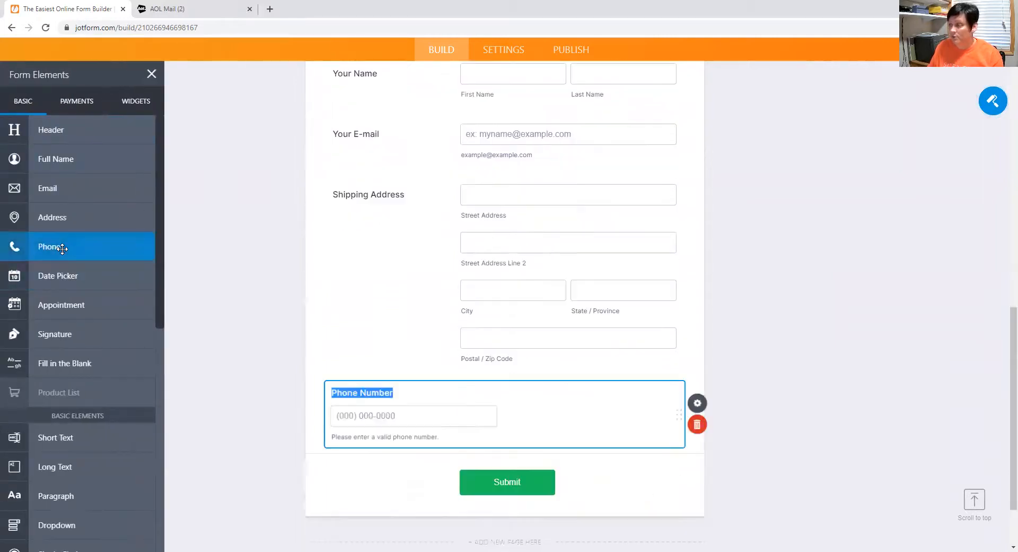
scroll(480, 353, "up", 3)
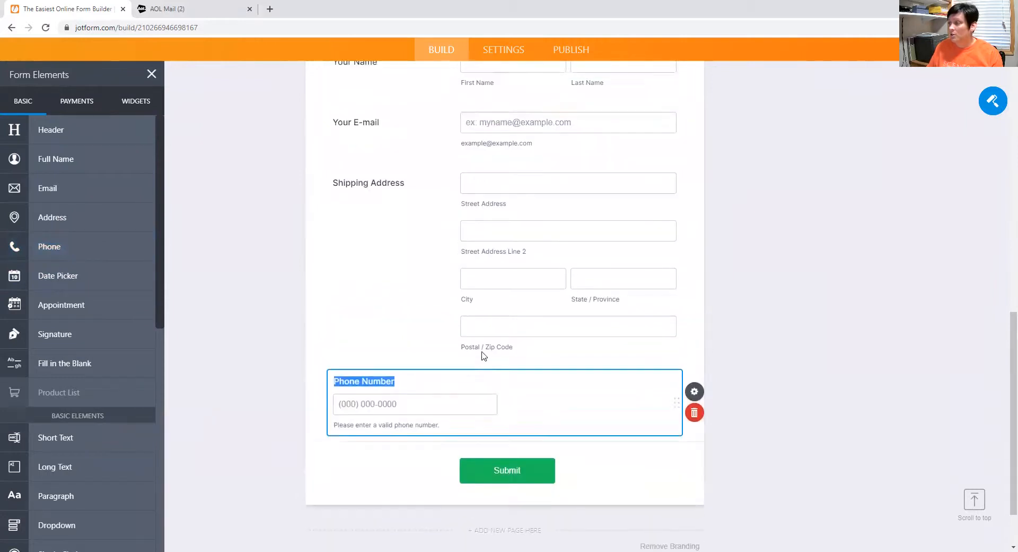
left_click_drag(477, 464, 472, 255)
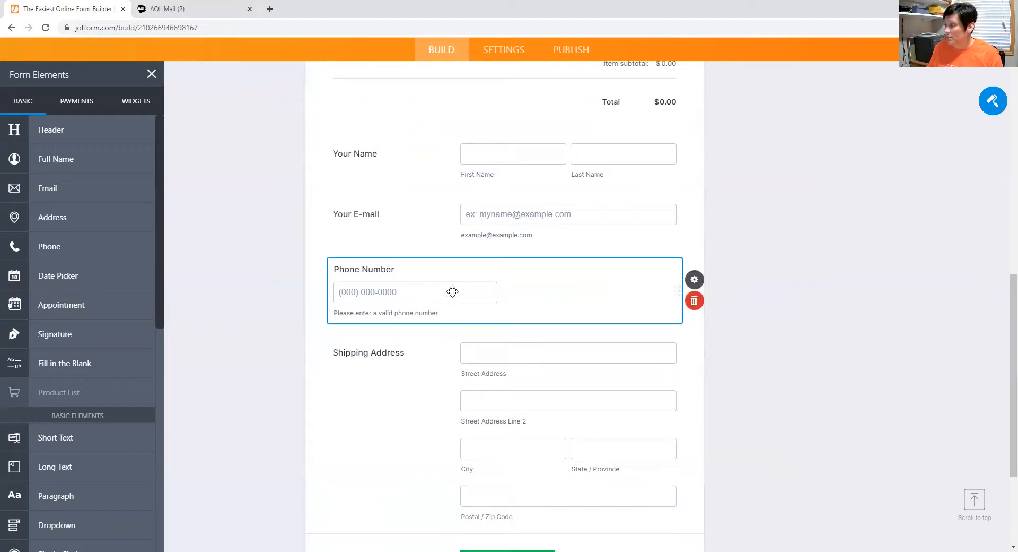
- Set the phone number field's label alignment to left and deselect the field
left_click(693, 281)
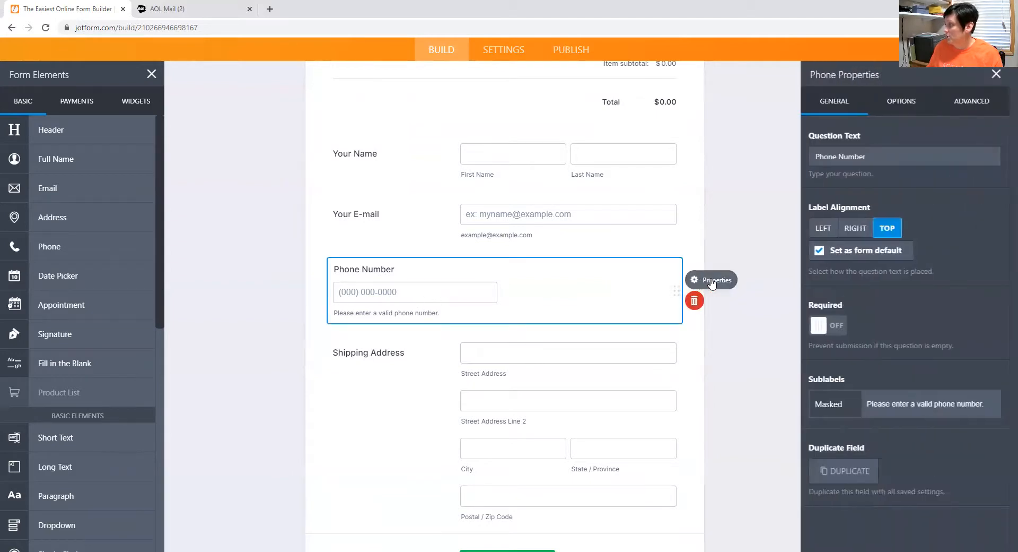
left_click(824, 228)
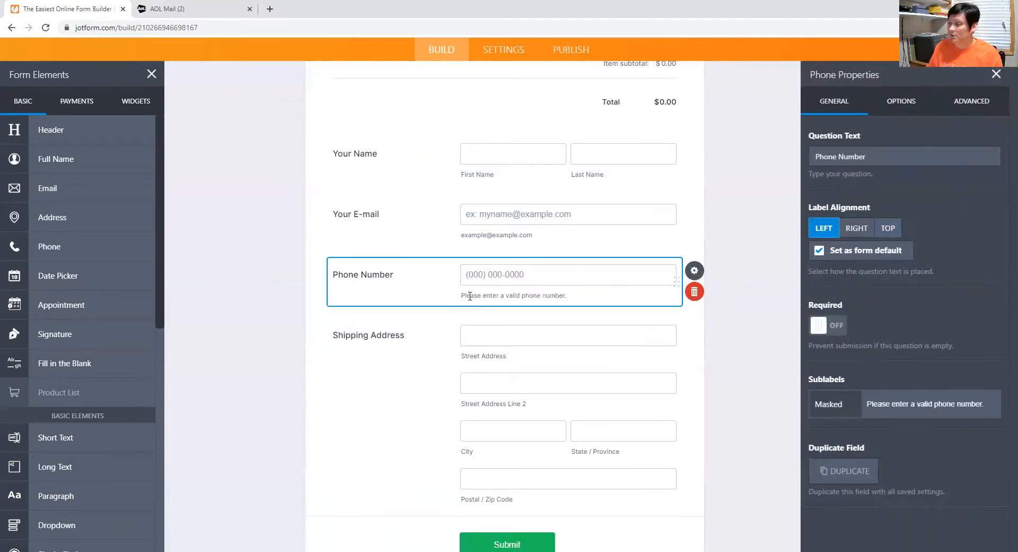
left_click(866, 234)
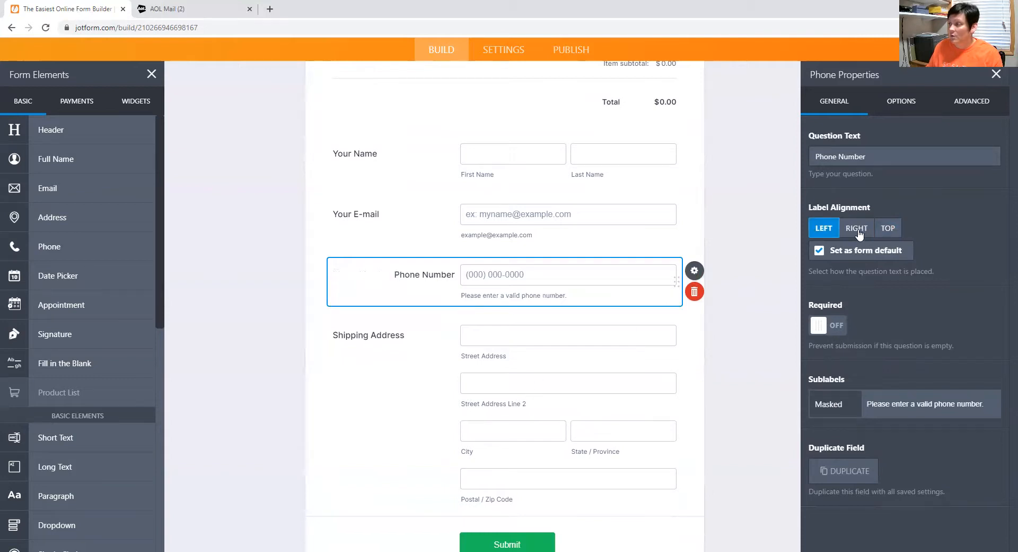
left_click(881, 229)
left_click(818, 227)
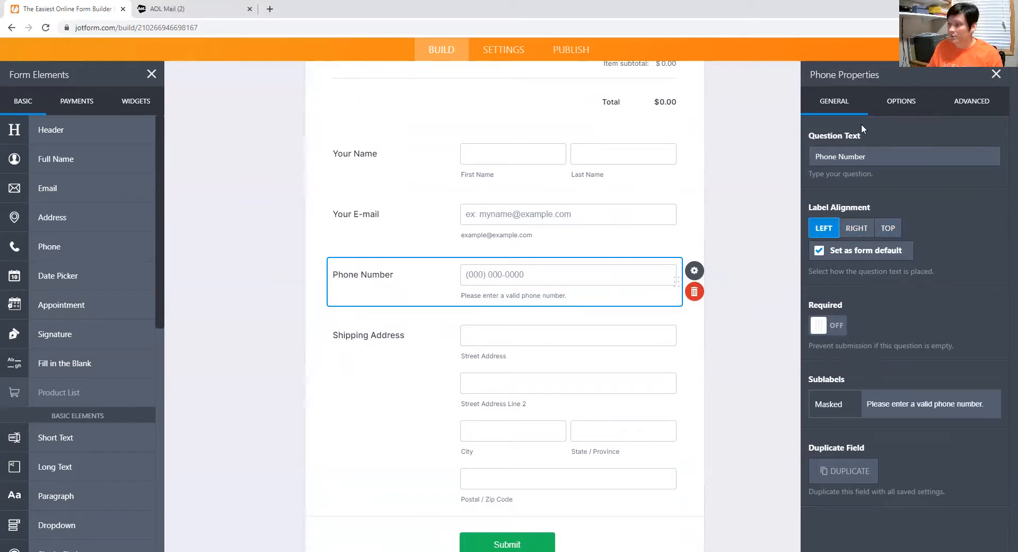
left_click(249, 237)
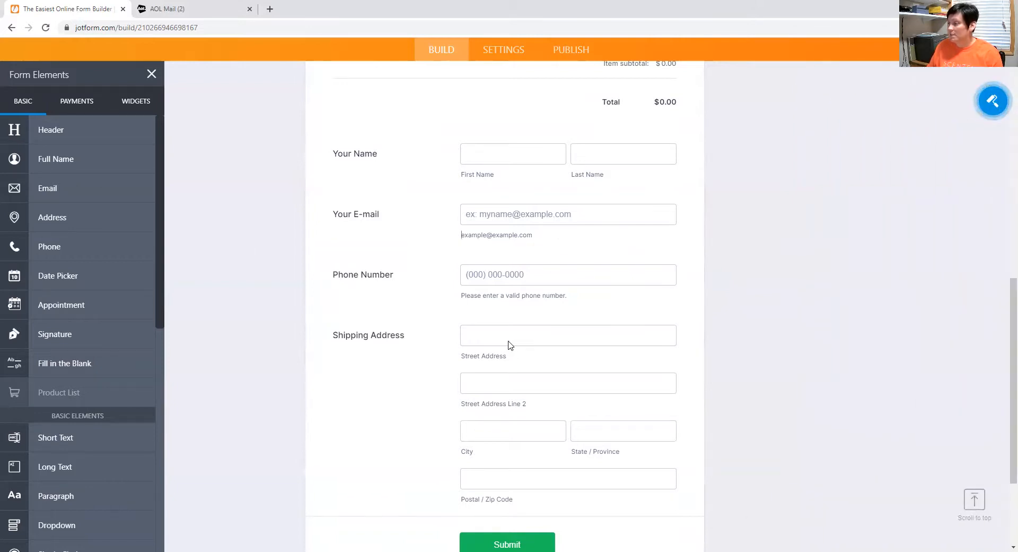
- Add a single choice question below the shipping address and title it "Preferred method of contact:"
scroll(509, 345, "down", 1)
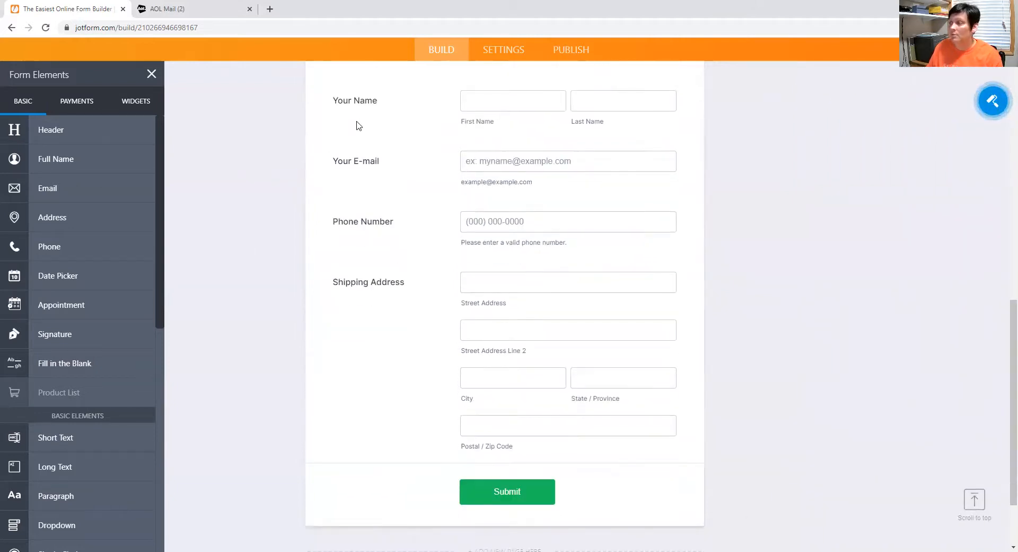
scroll(374, 297, "down", 2)
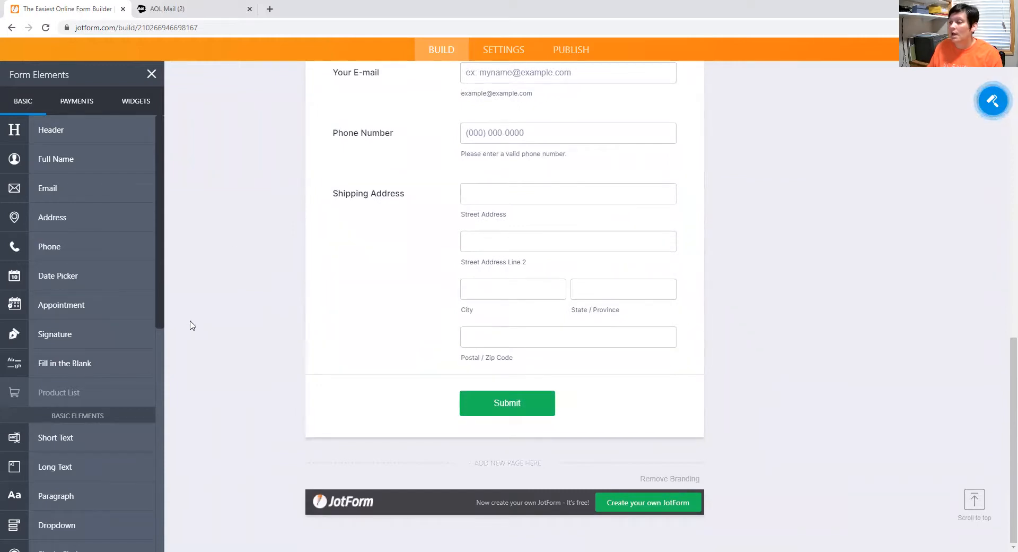
scroll(106, 329, "down", 3)
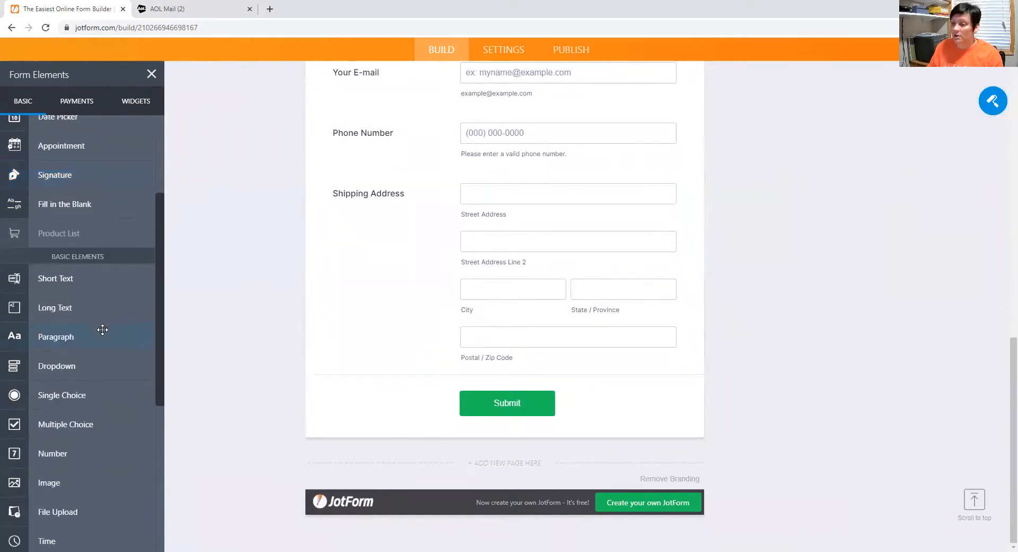
left_click(98, 402)
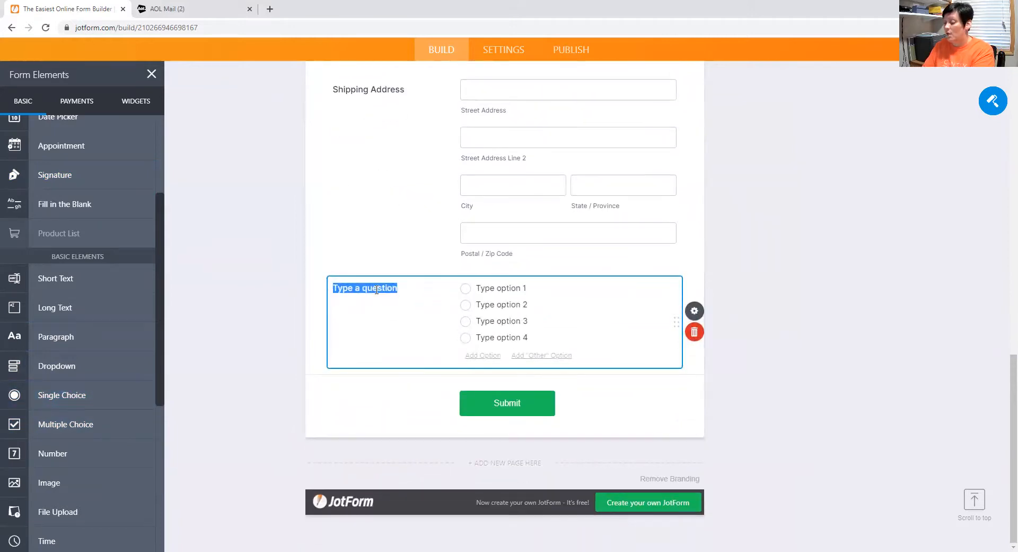
type("Prefered")
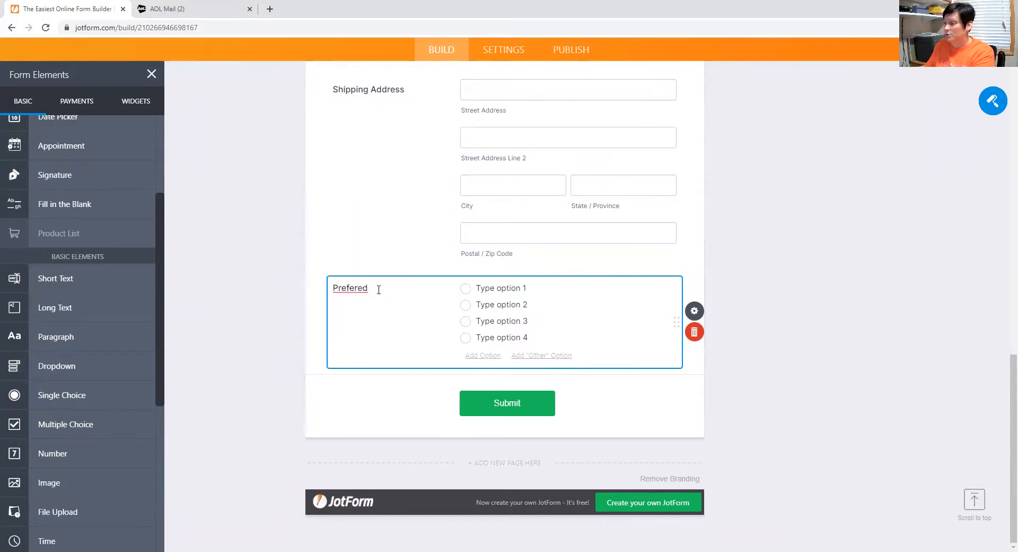
left_click(359, 287)
type("red method of contact:")
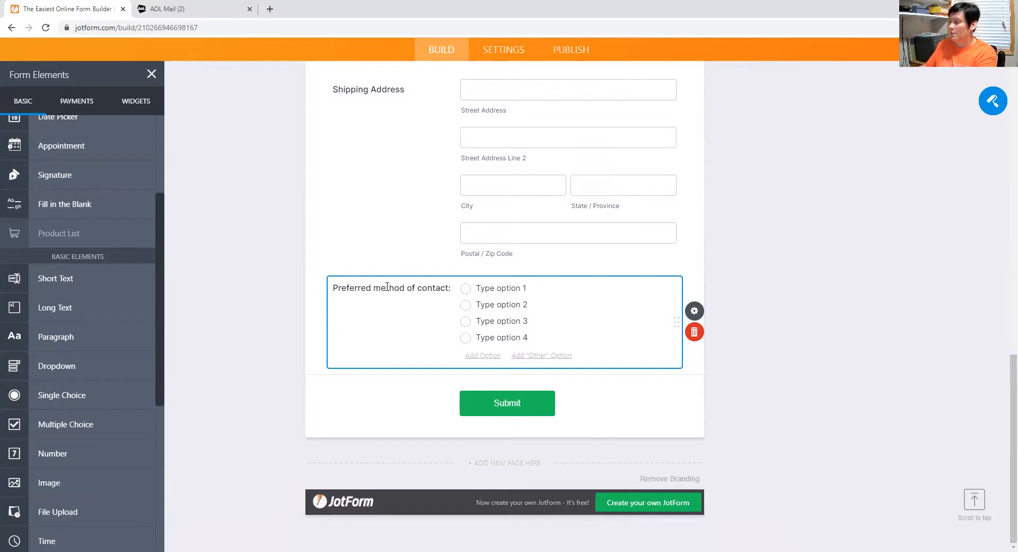
- Enter "text" and "phone call" as the first two options of the preferred contact method question
left_click(498, 287)
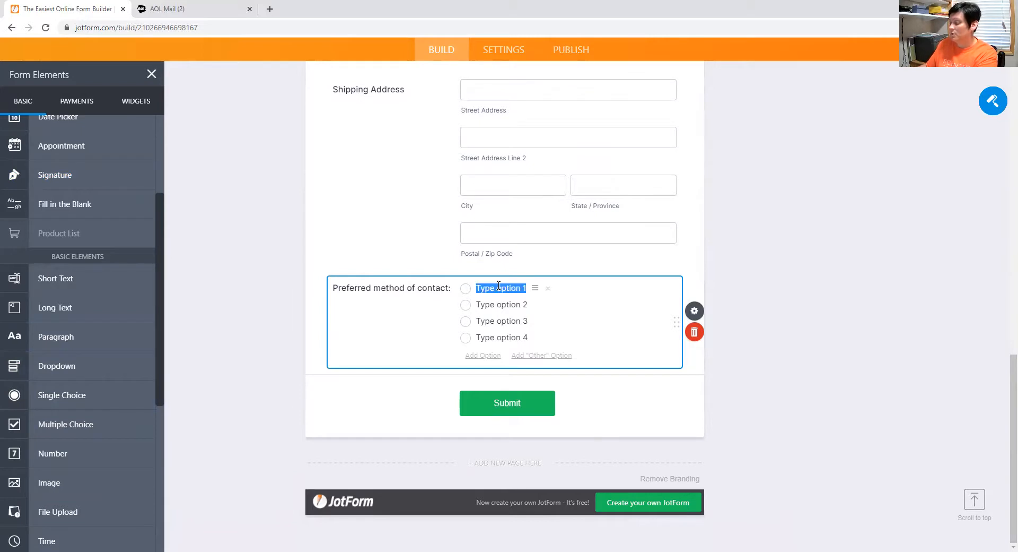
type("text")
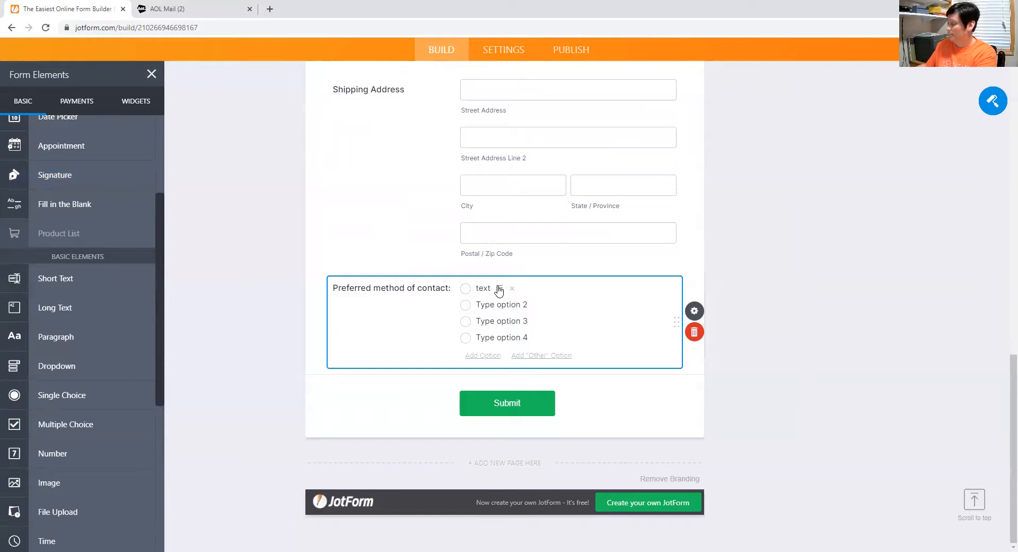
key("Return")
type("phone ca;;")
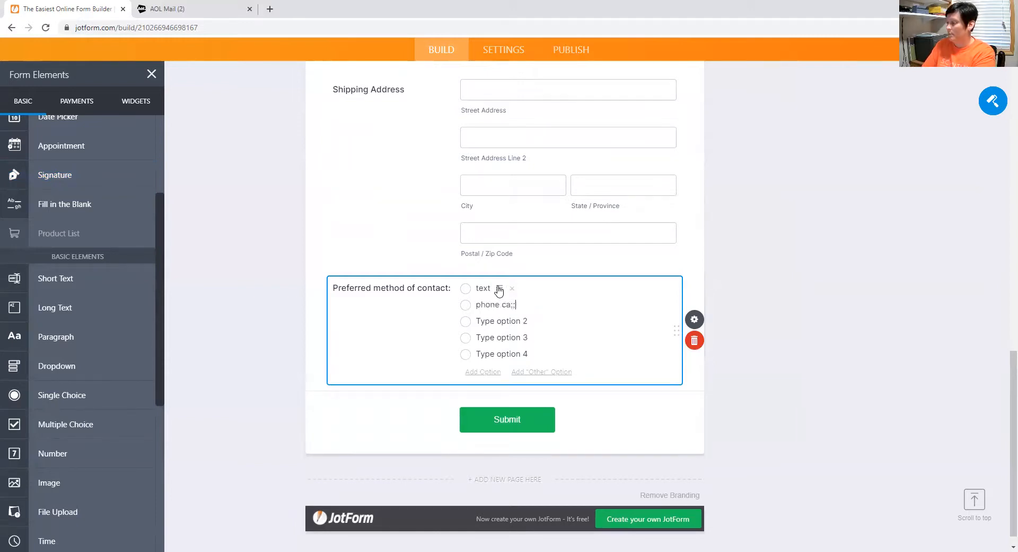
key("BackSpace")
key("BackSpace")
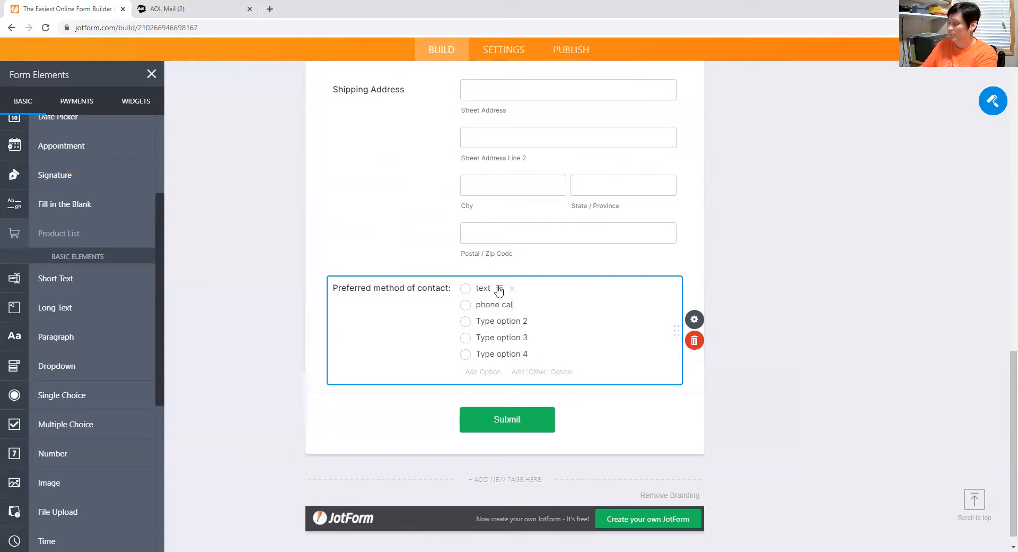
- Enter "facebook messenger" and "email" as the next contact options and remove the leftover placeholder option
left_click(495, 324)
type("facebook messenger")
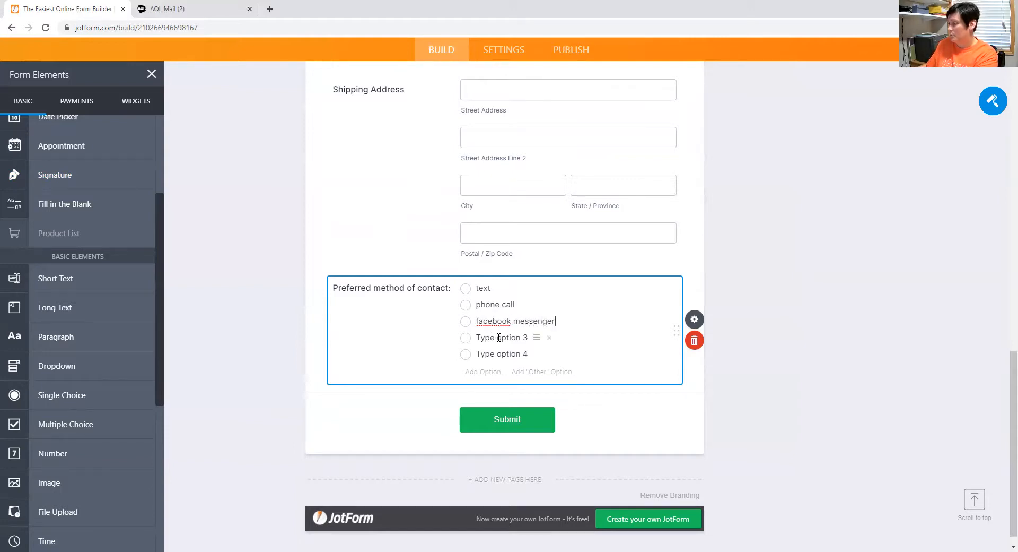
left_click(498, 338)
type("email")
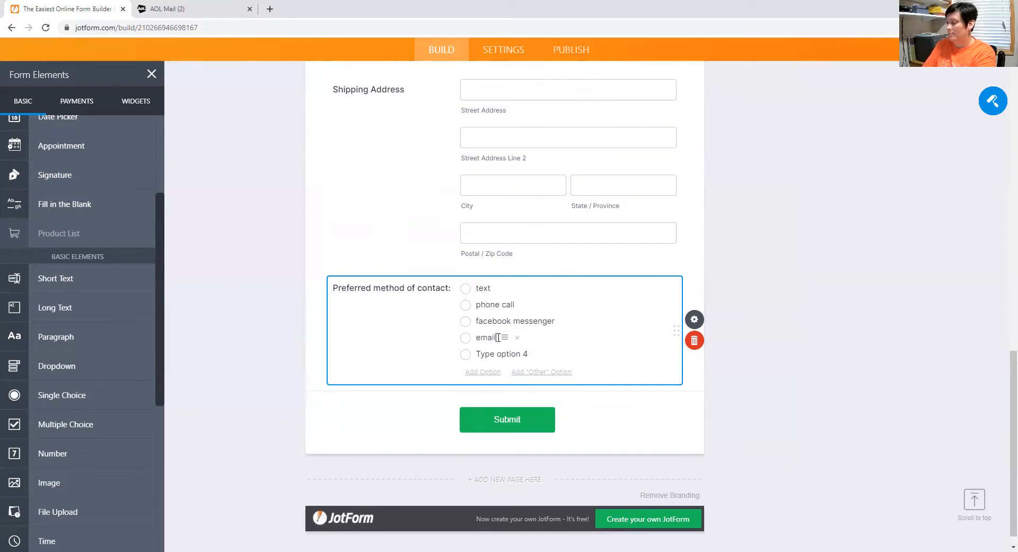
left_click(549, 355)
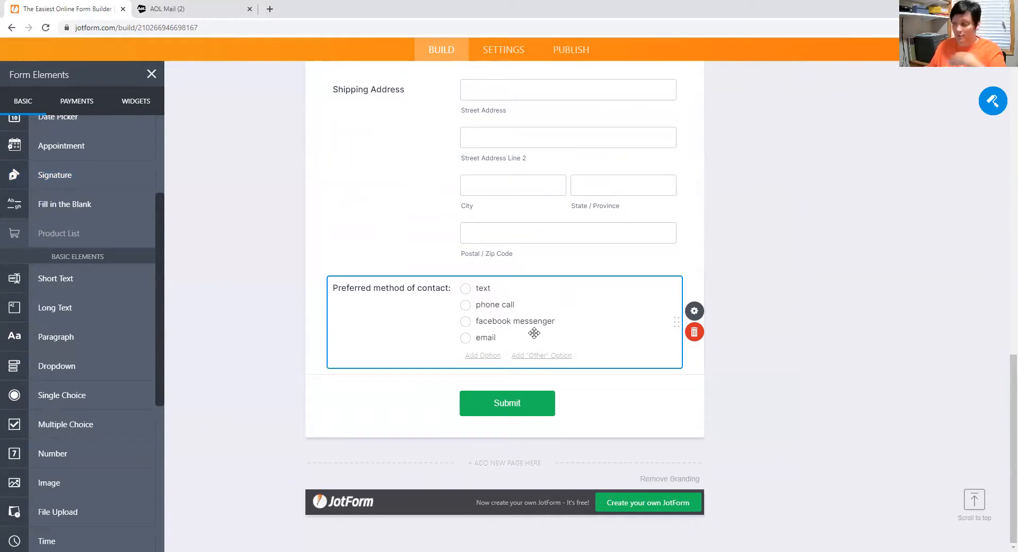
left_click(801, 396)
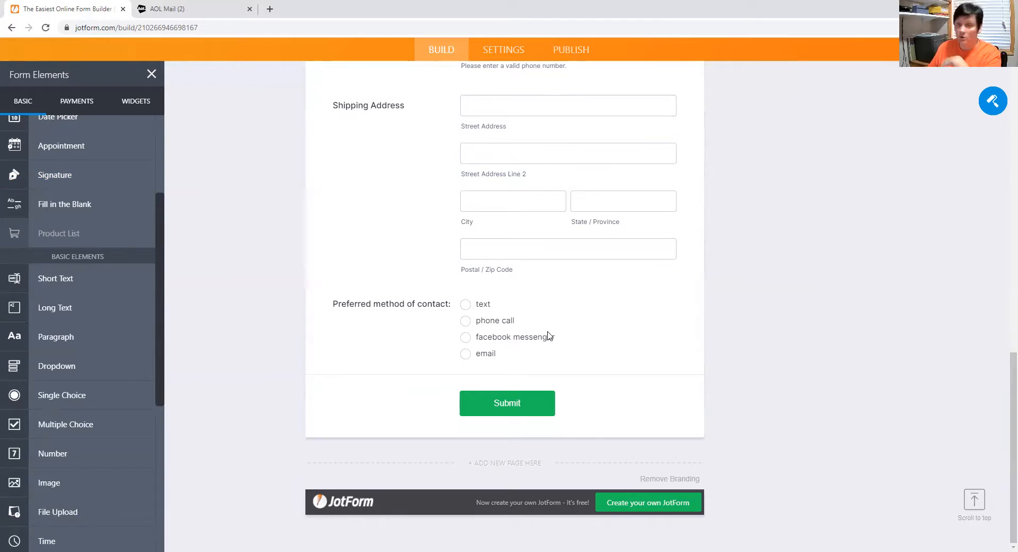
scroll(329, 336, "up", 6)
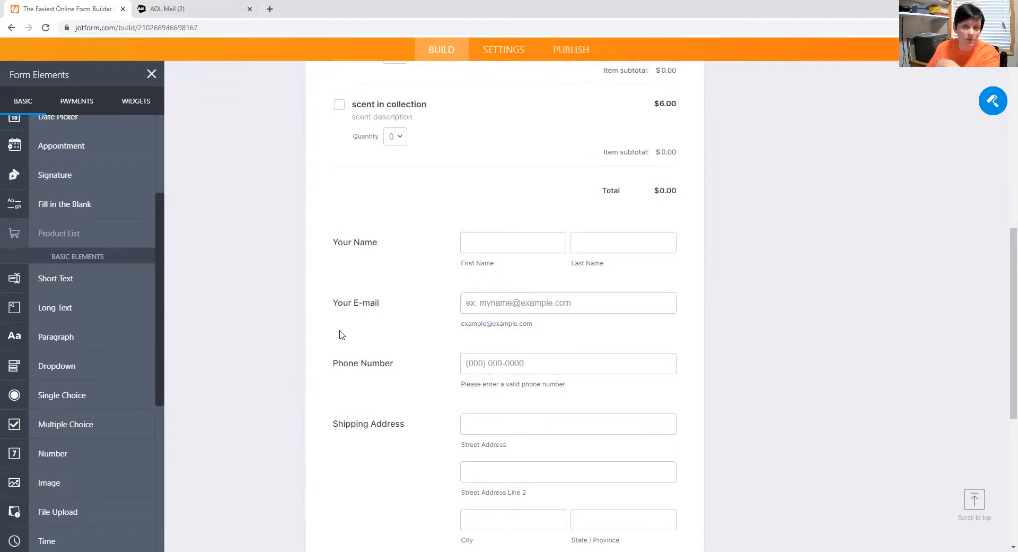
scroll(352, 366, "down", 4)
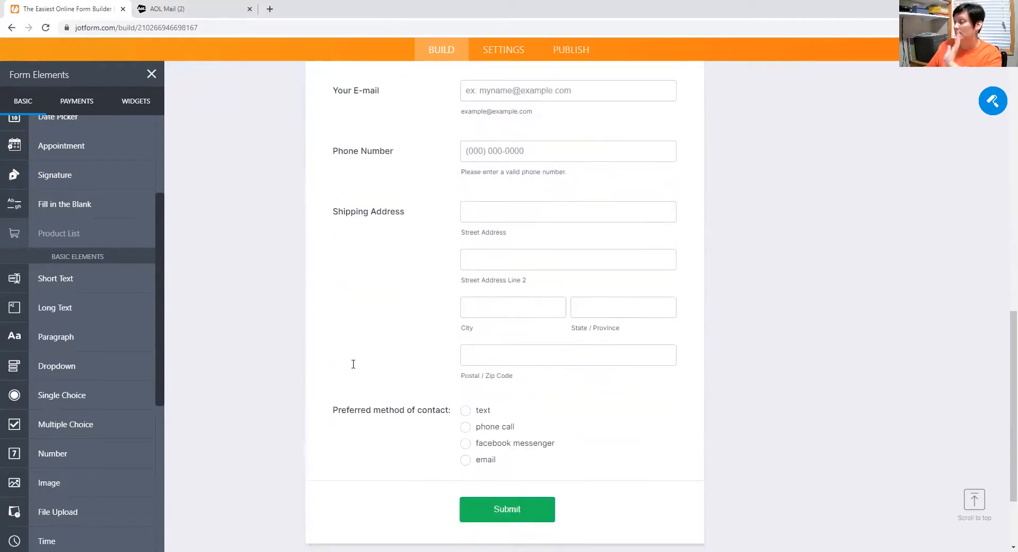
scroll(353, 364, "down", 2)
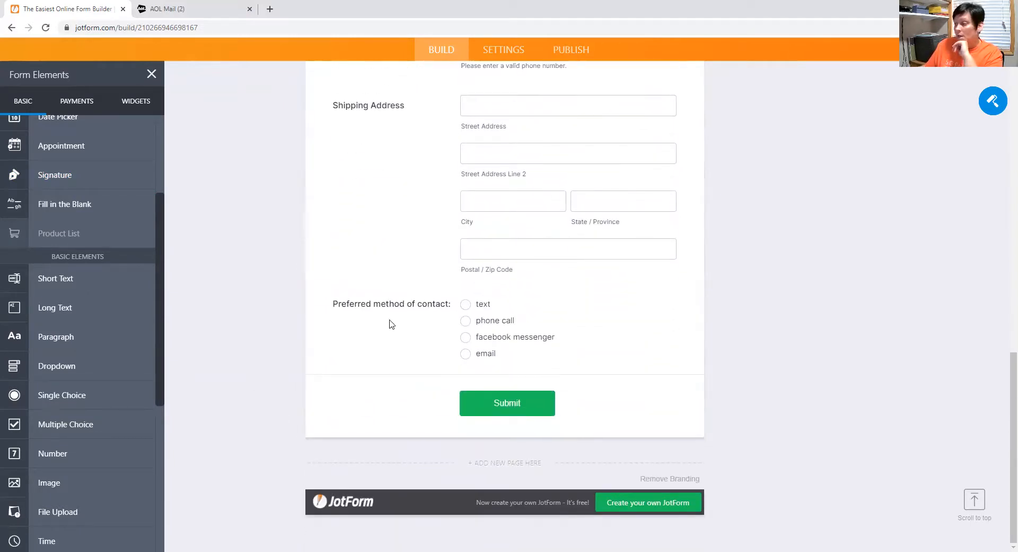
left_click(467, 302)
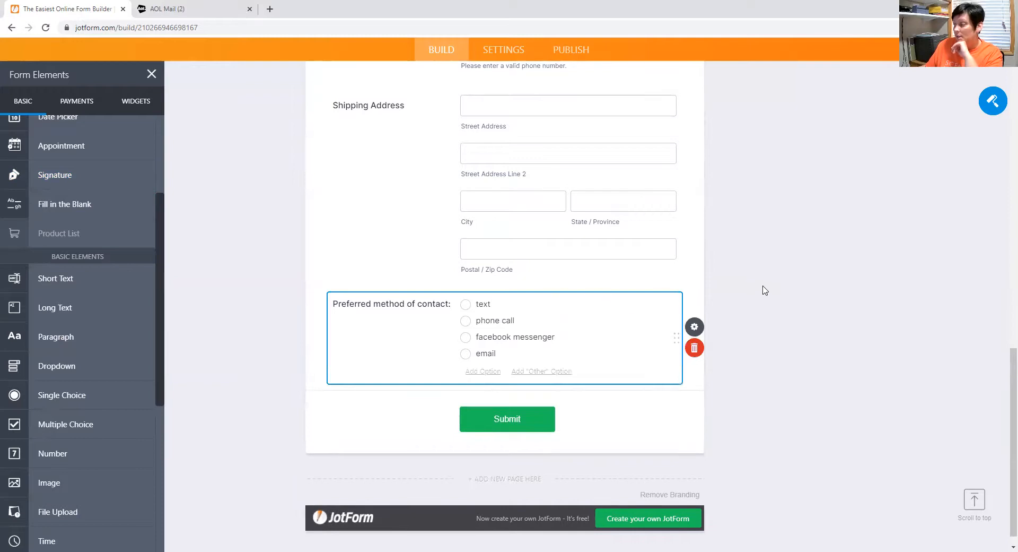
left_click(645, 272)
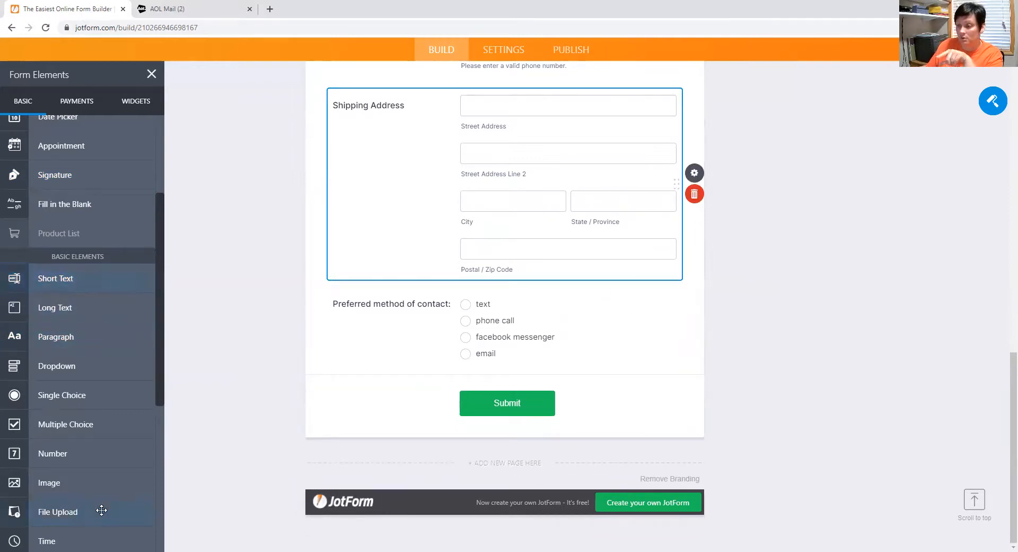
left_click(236, 419)
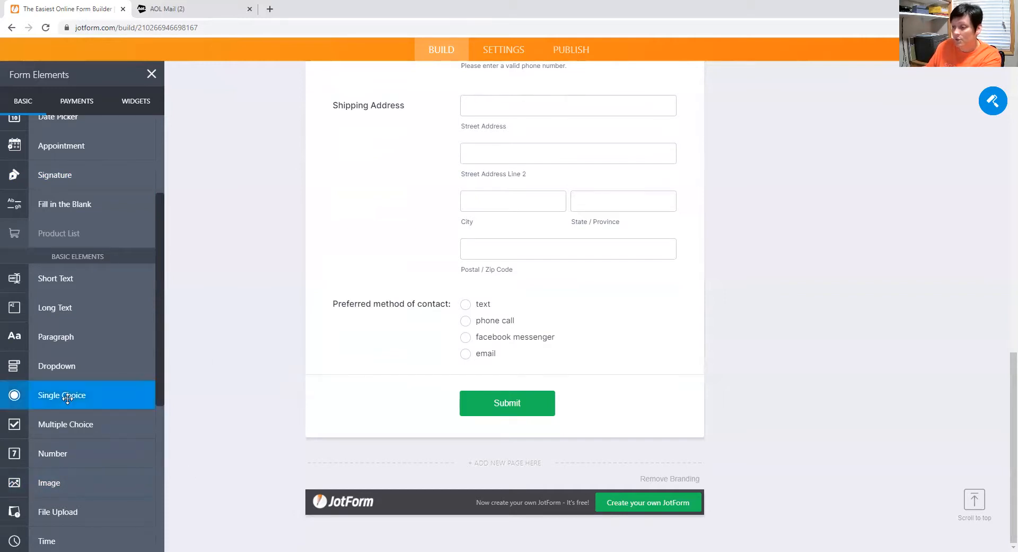
- Add a multiple choice question below the contact method question and title it "Payment method"
left_click(69, 423)
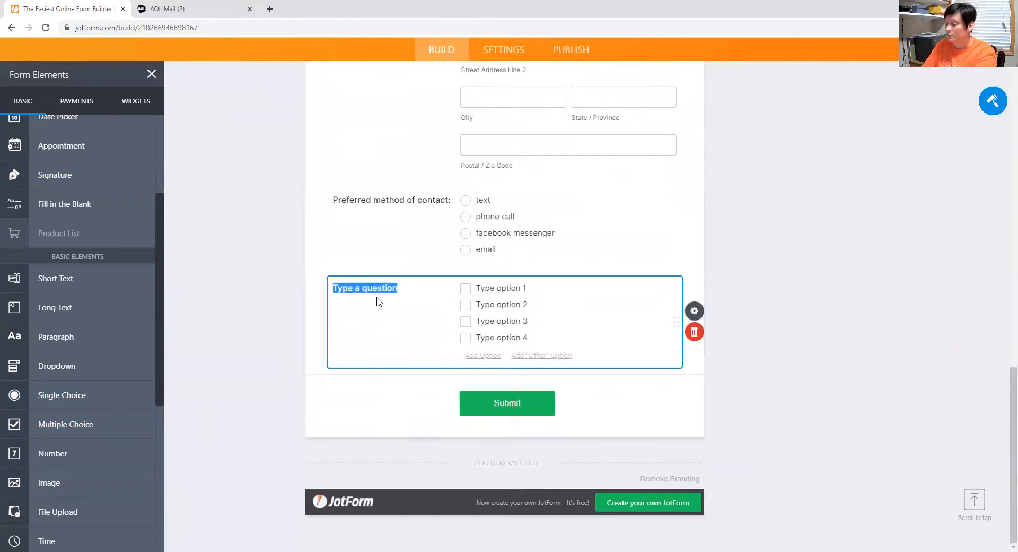
type("Paymen")
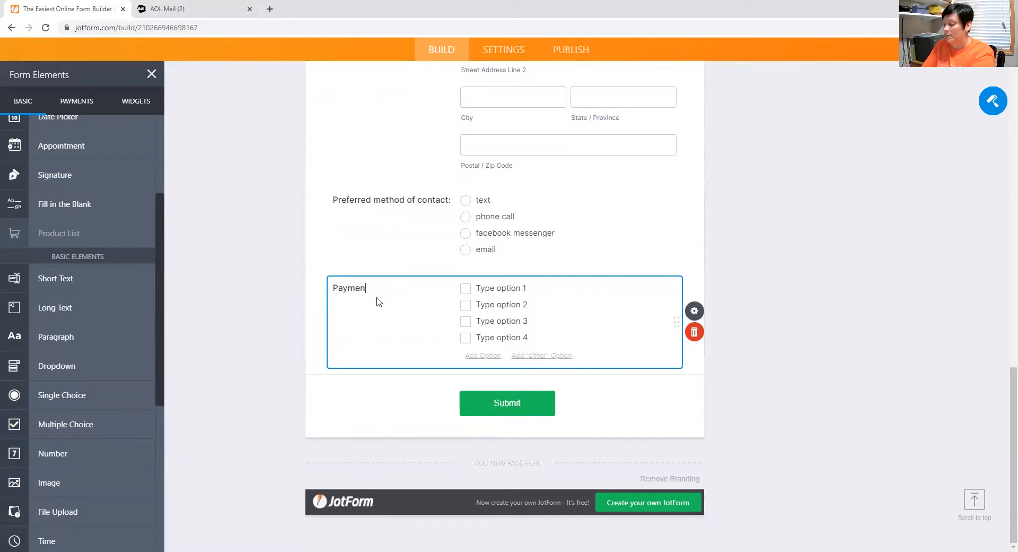
type("t method")
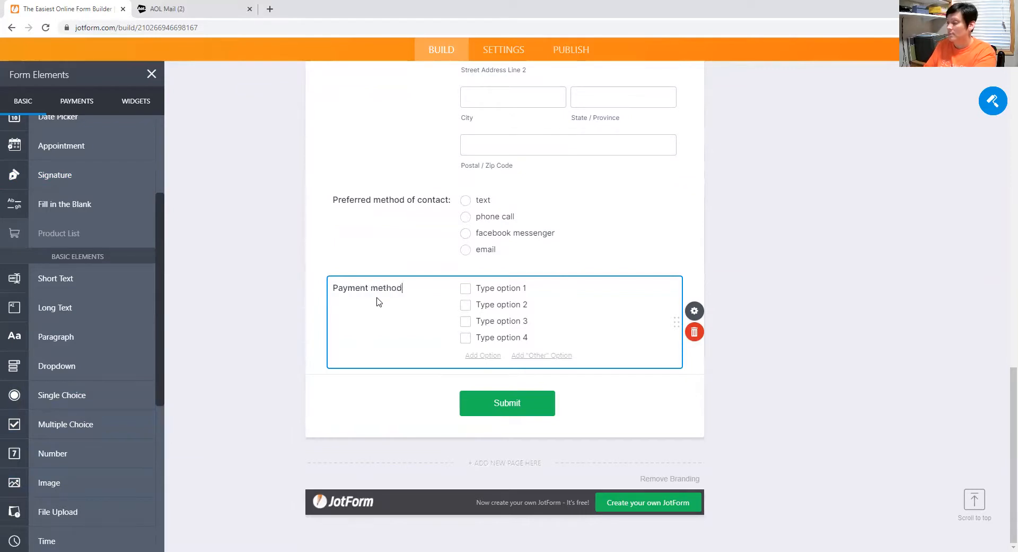
- End the "Payment method" title with a colon and enter "square" and "paypal" as its first two options
type(":")
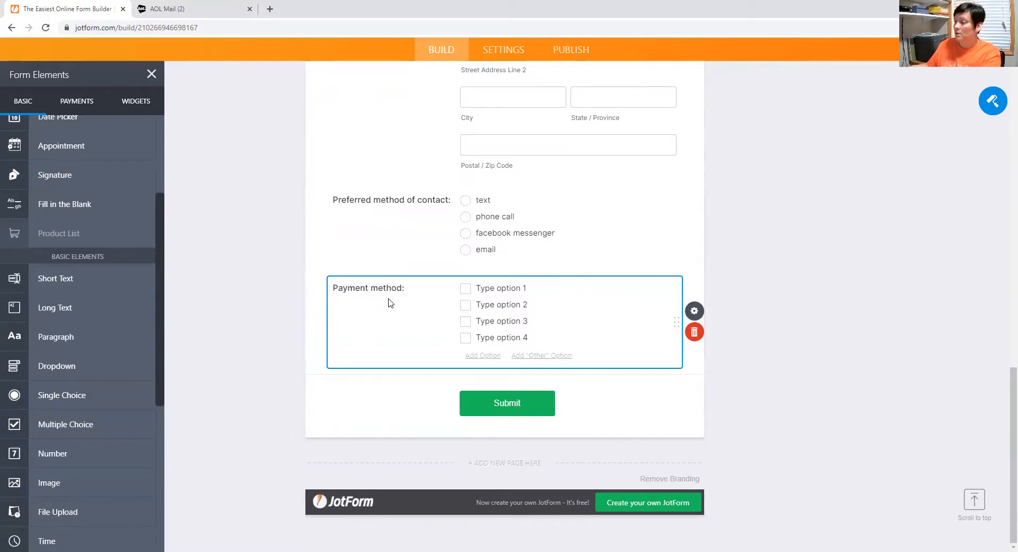
left_click(480, 288)
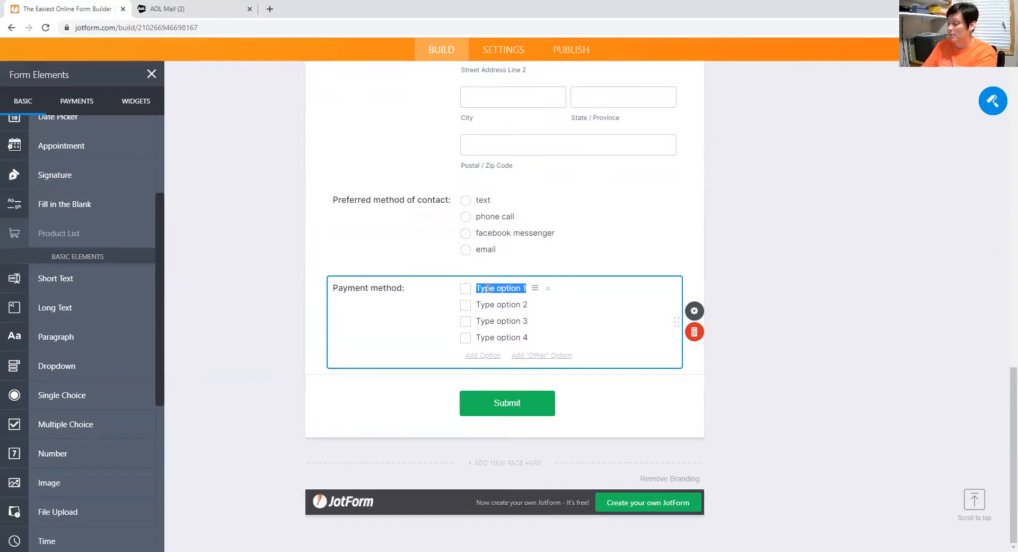
type("square")
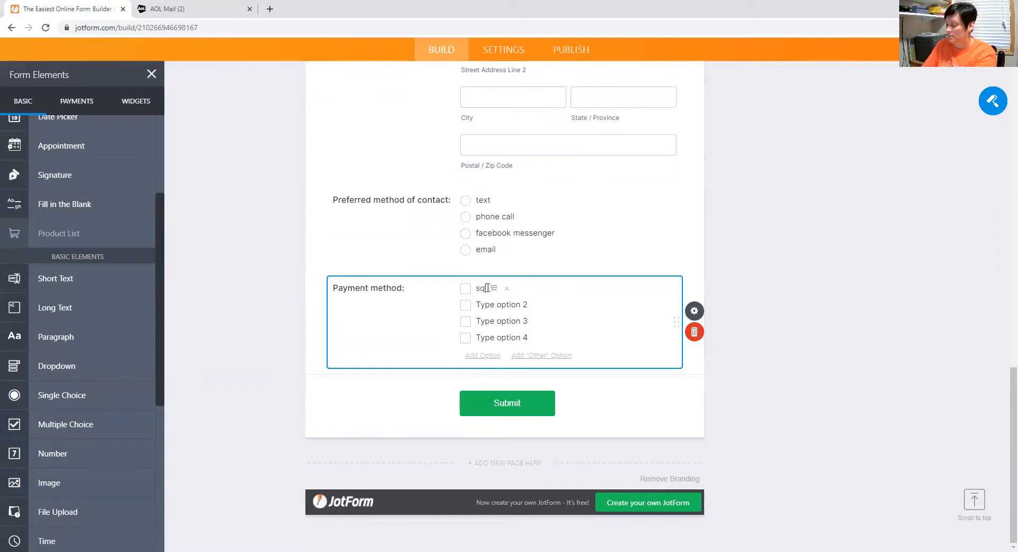
left_click(487, 304)
type("paypal")
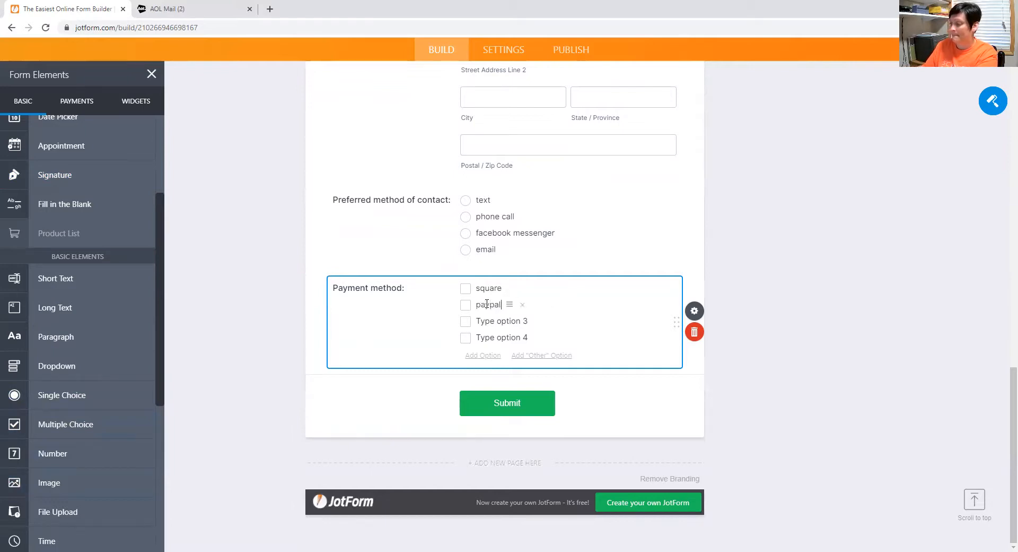
- Enter "credit/debit card" as the third option of the payment method question
left_click(487, 321)
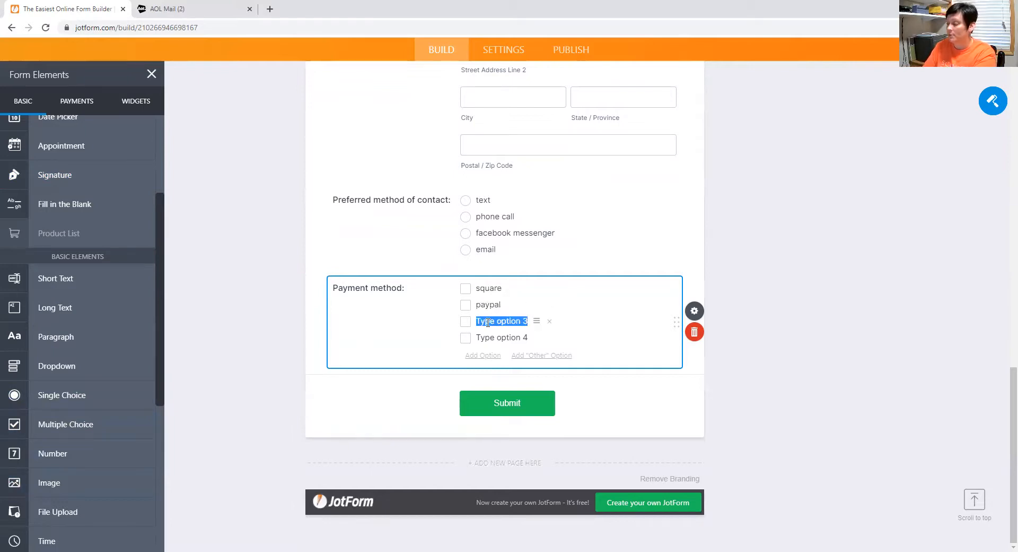
type("car")
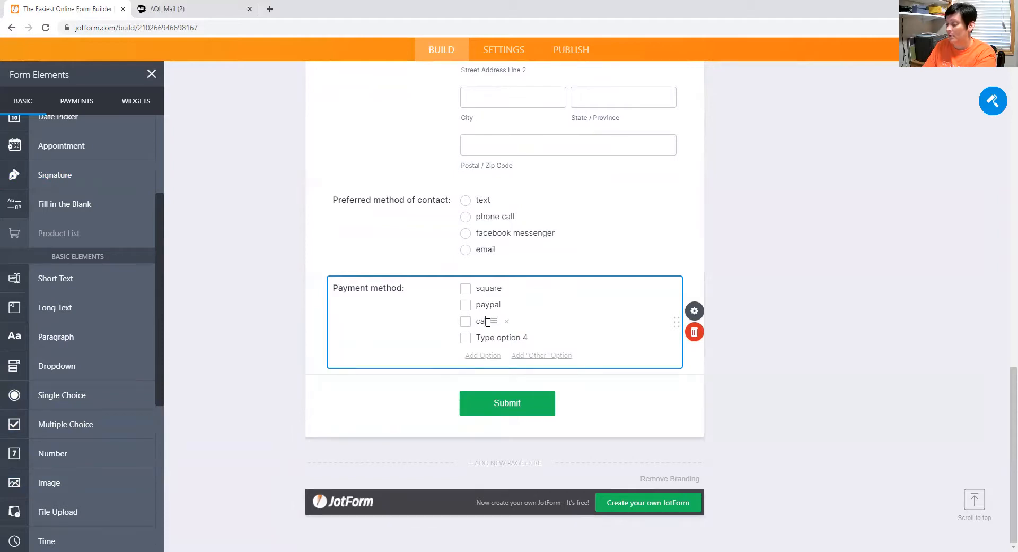
key("BackSpace")
key("BackSpace")
key("BackSpace")
type("credit")
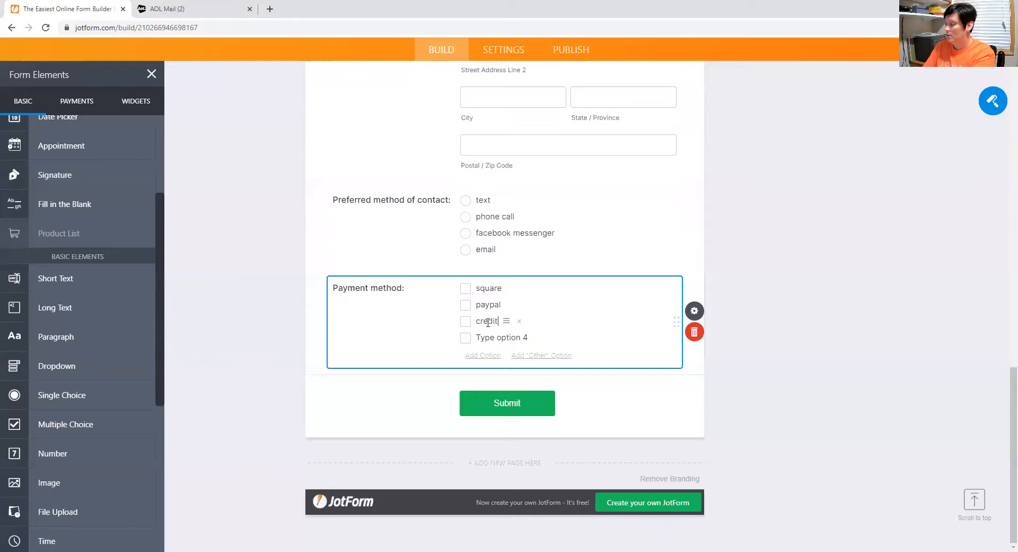
type("/deb")
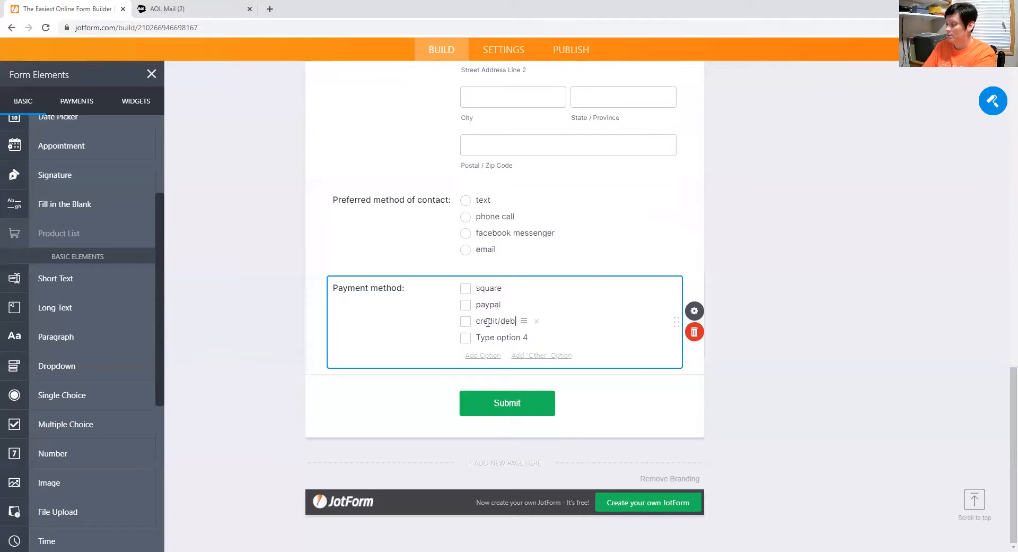
type("it card")
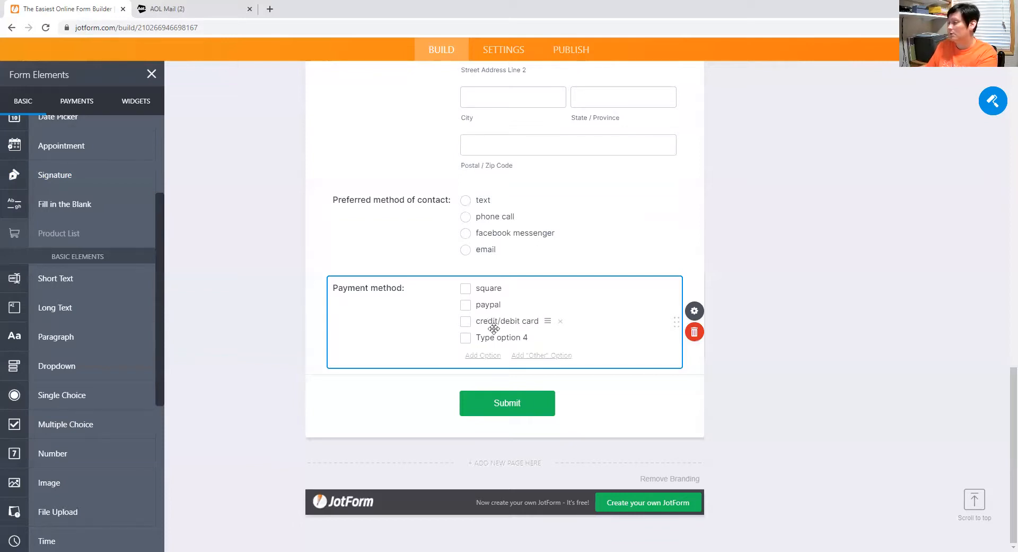
- Set the fourth payment option to "cash" and add "venmo" and "etc" as further options below it
left_click(491, 336)
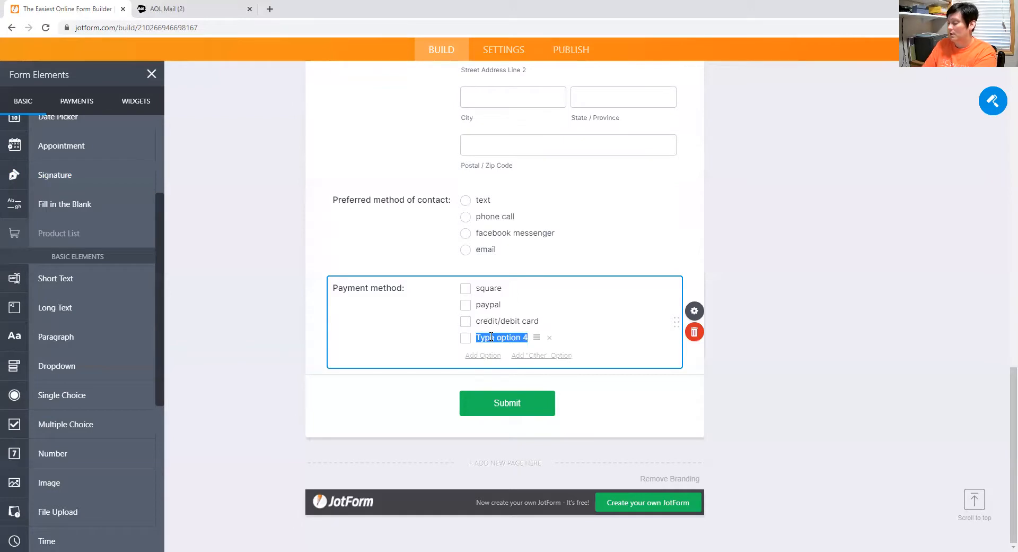
type("cash")
key("BackSpace")
type("sh")
key("Return")
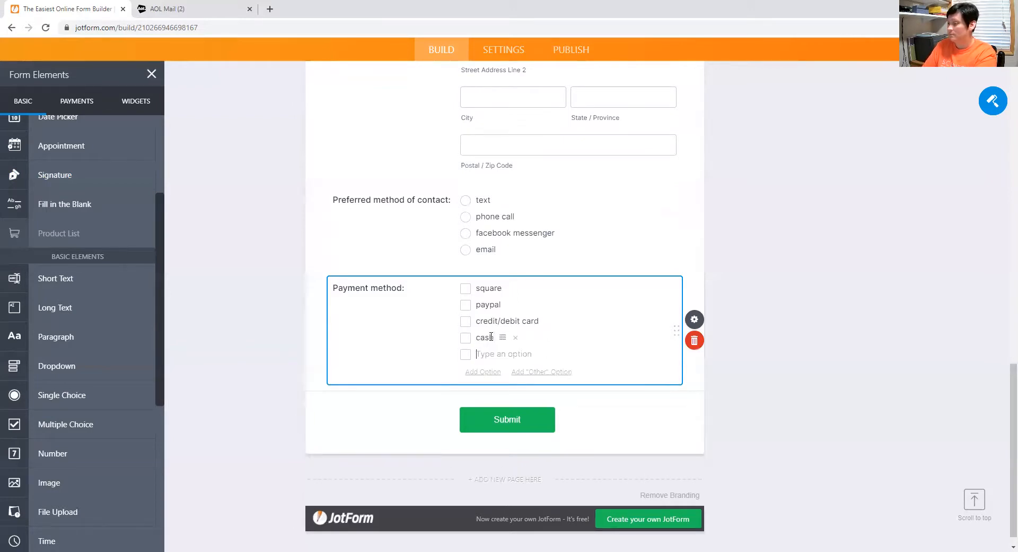
type("venmo")
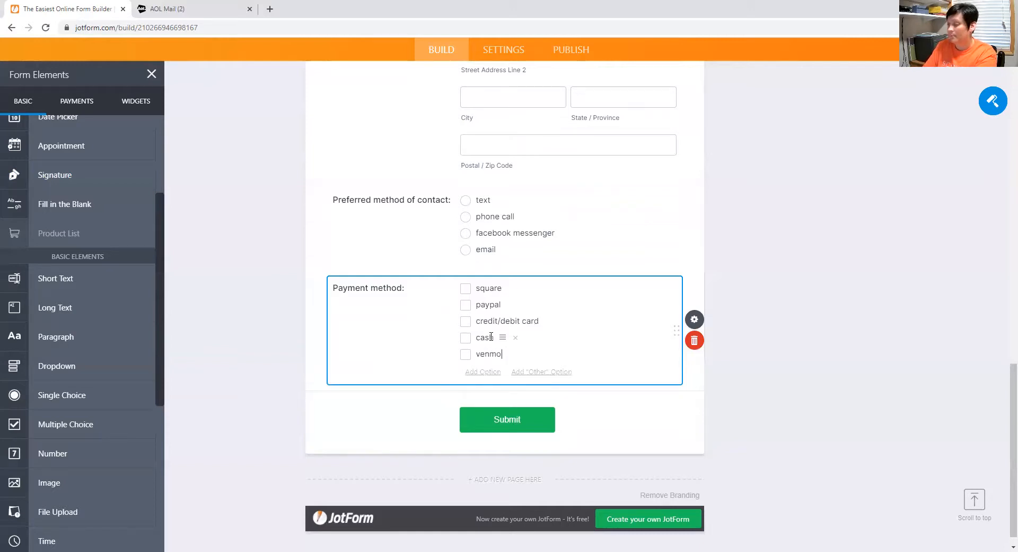
key("Return")
type("etc")
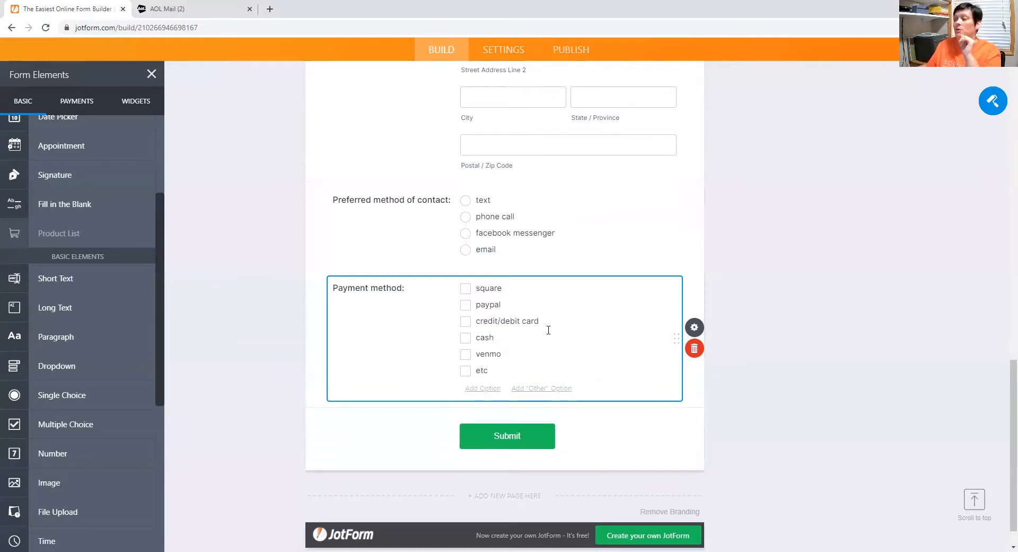
left_click(633, 442)
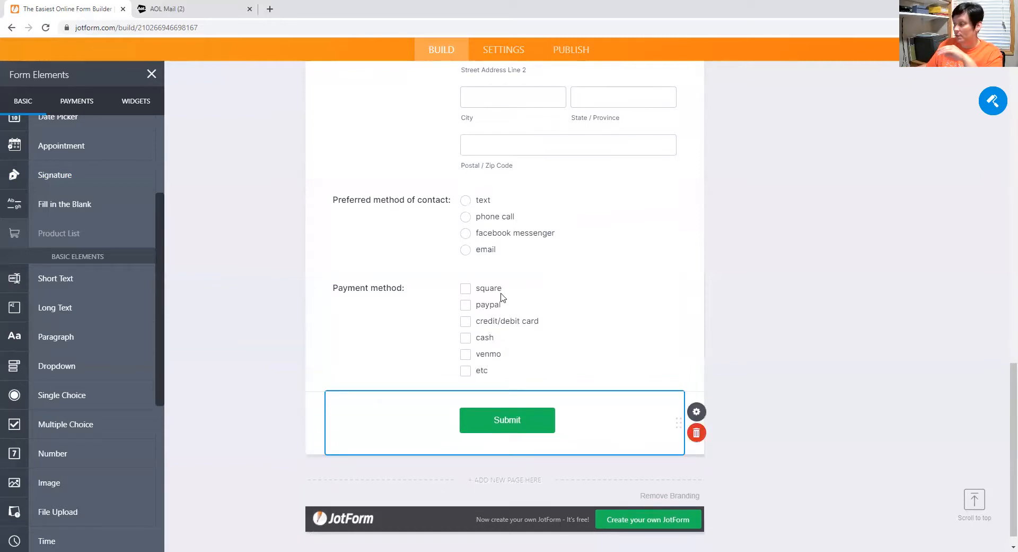
left_click(464, 290)
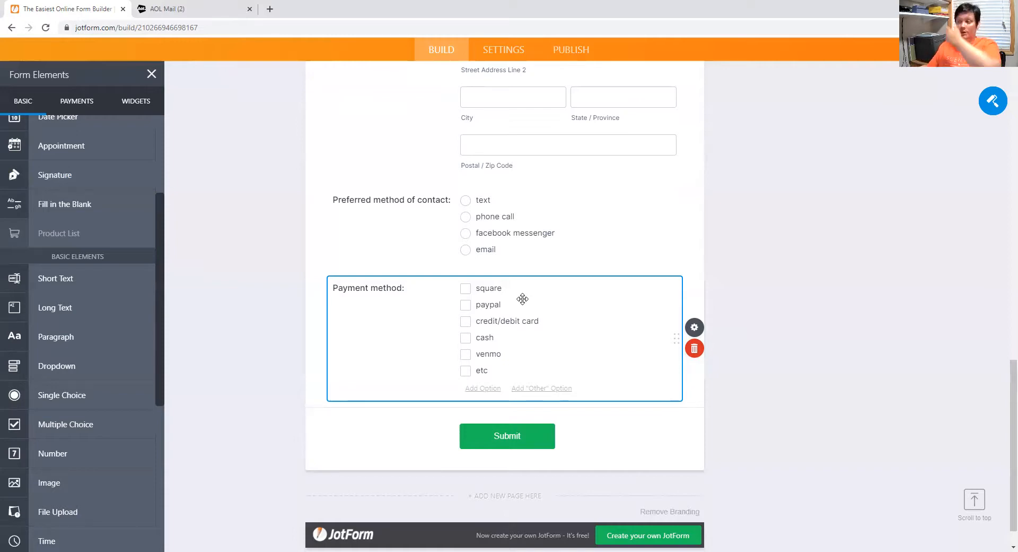
left_click(283, 245)
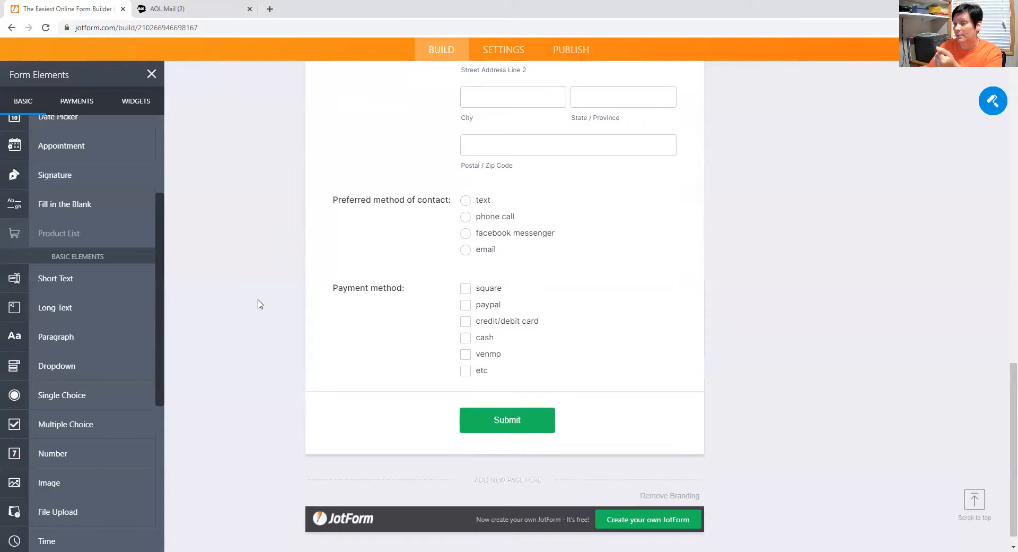
- Add another multiple choice question below the payment method question, followed by a short text field titled "Host's Name:"
scroll(283, 324, "down", 1)
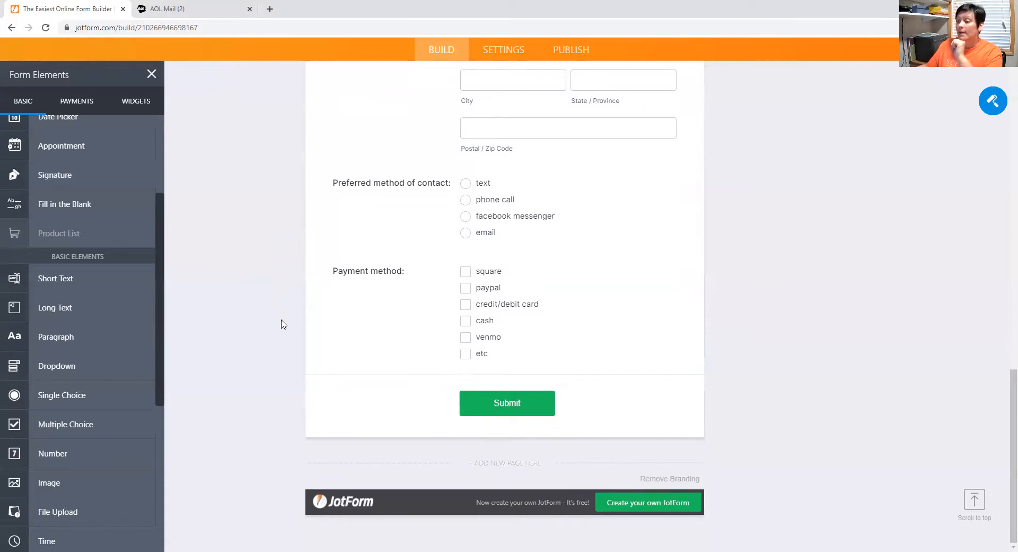
left_click(74, 430)
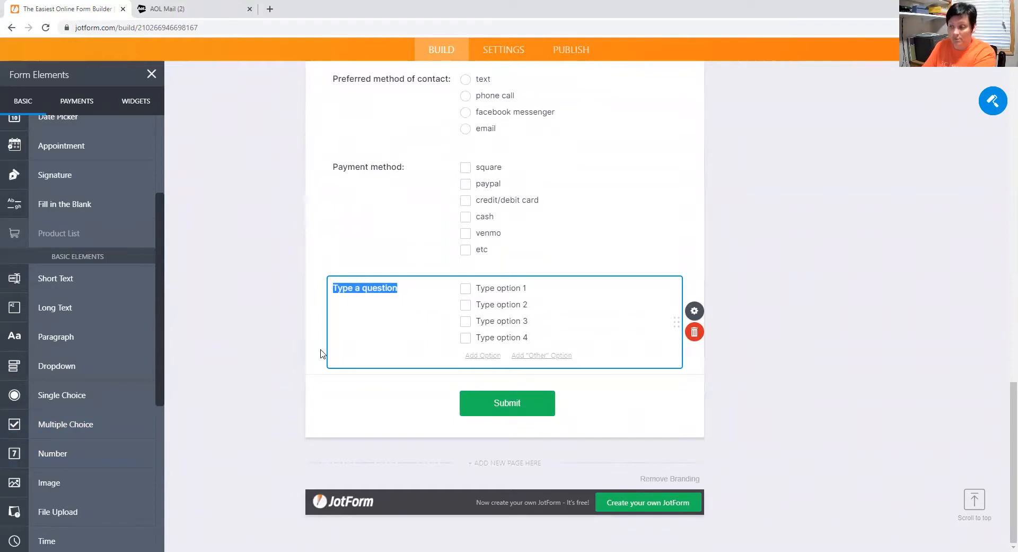
left_click_drag(155, 270, 154, 340)
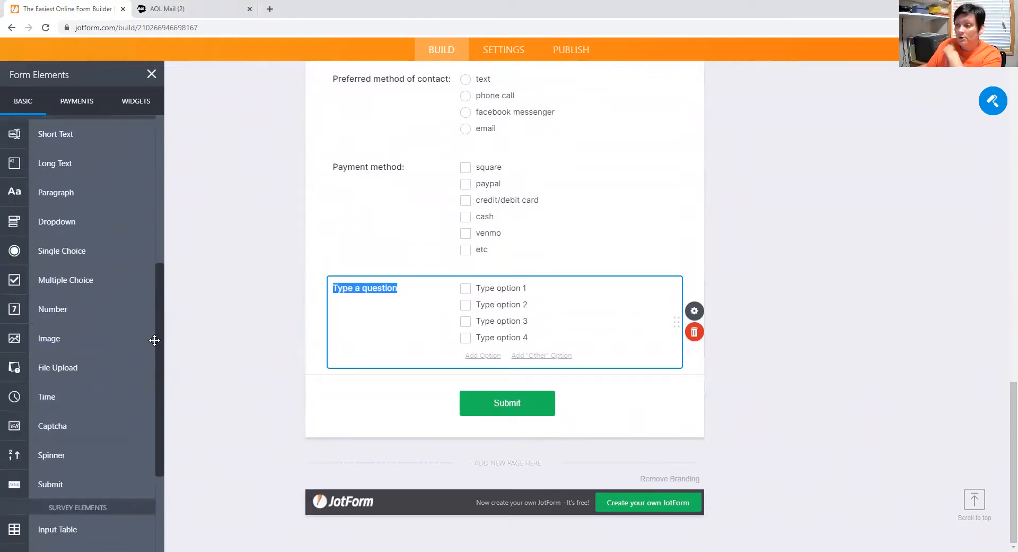
left_click(92, 134)
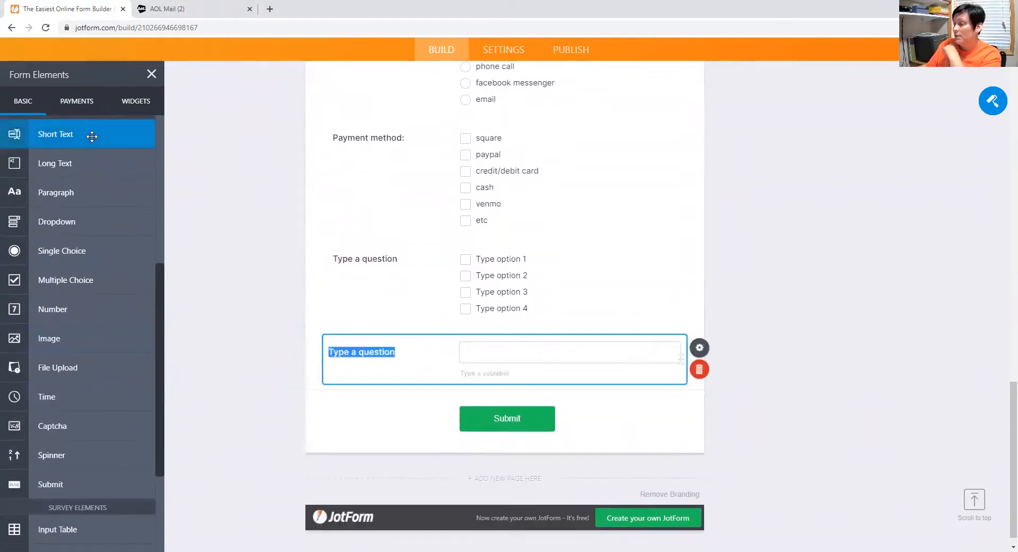
type("ts")
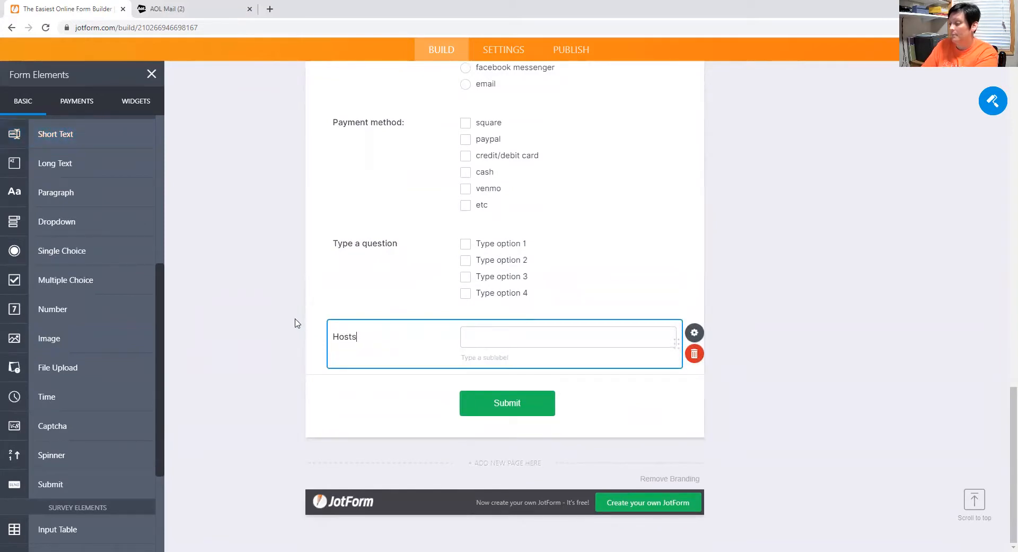
key("BackSpace")
type("'s ")
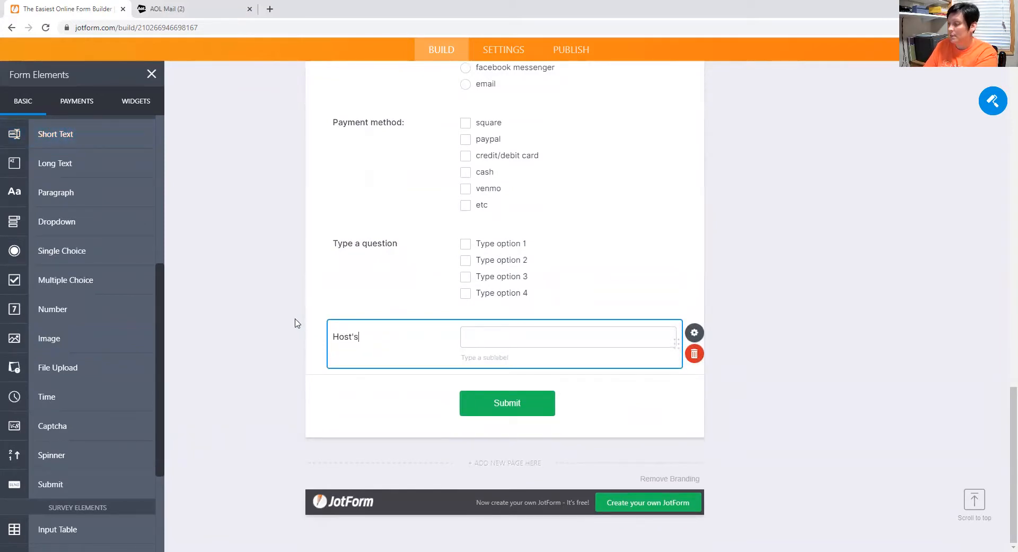
type("Name")
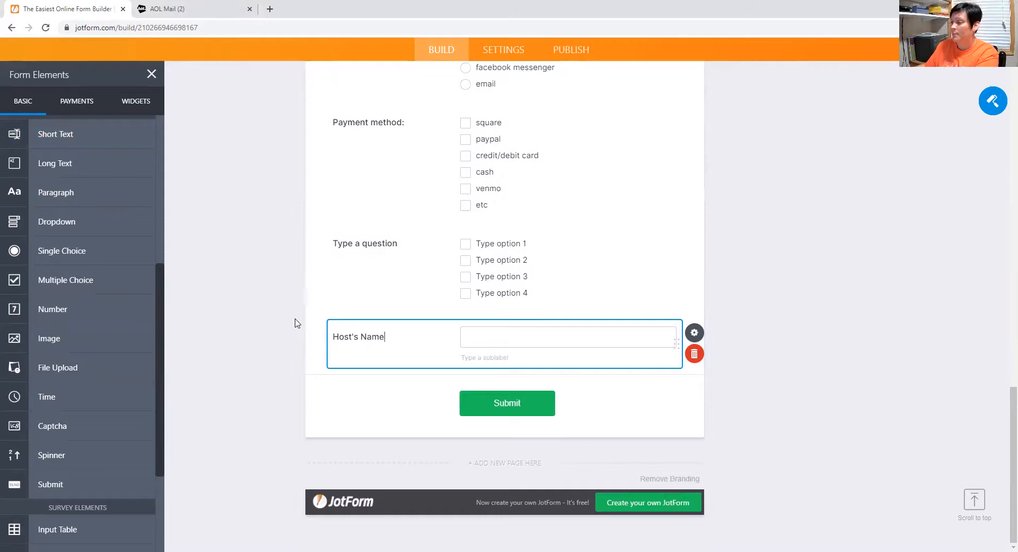
type(":")
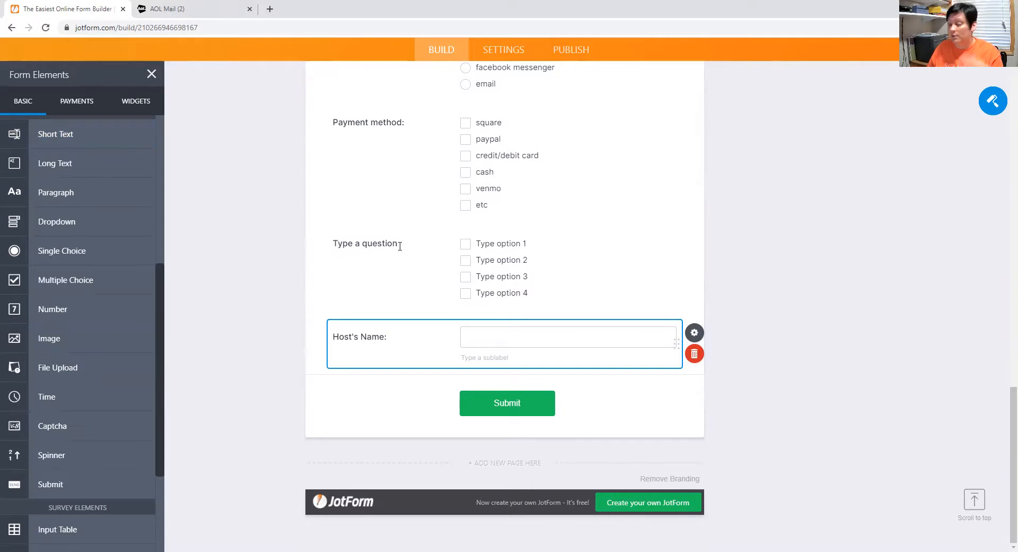
- Start the title of the untitled multiple choice question above the host's name field with "Would you"
left_click(399, 244)
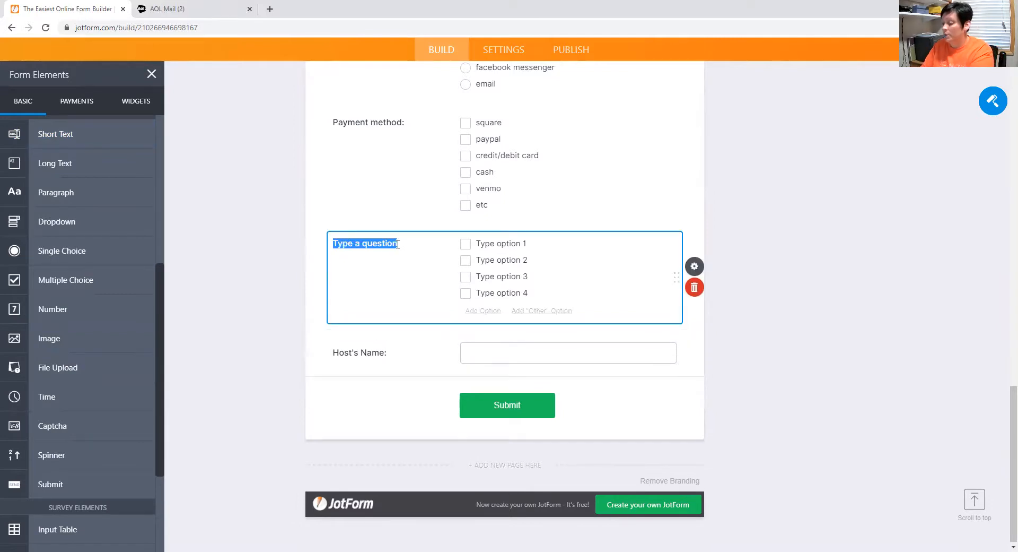
type("Wou")
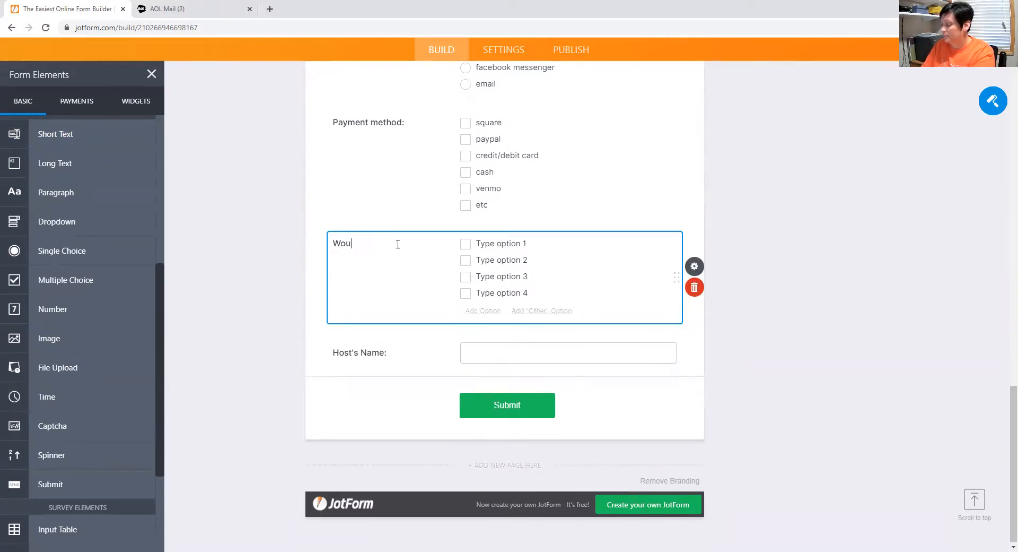
type("ld you")
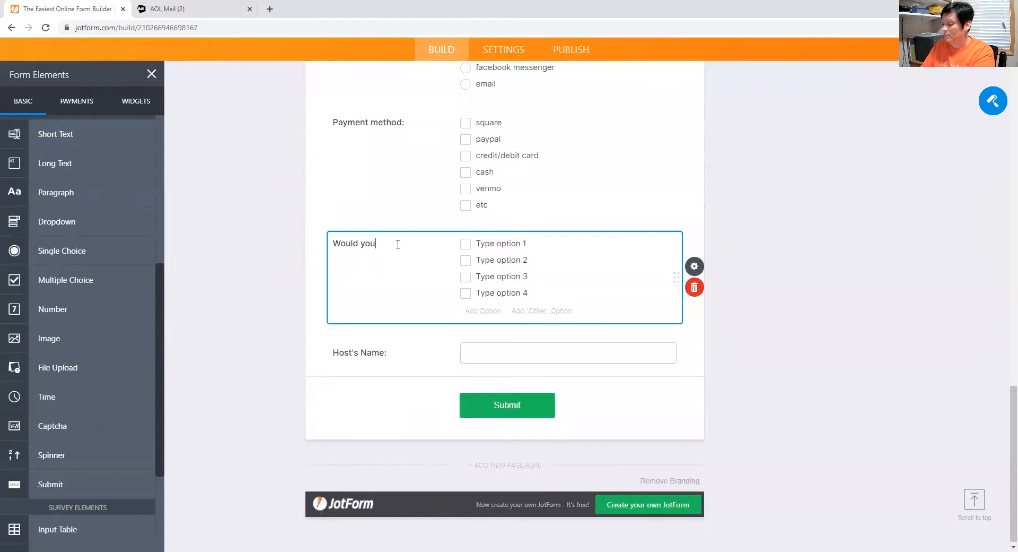
type(" be interedsted")
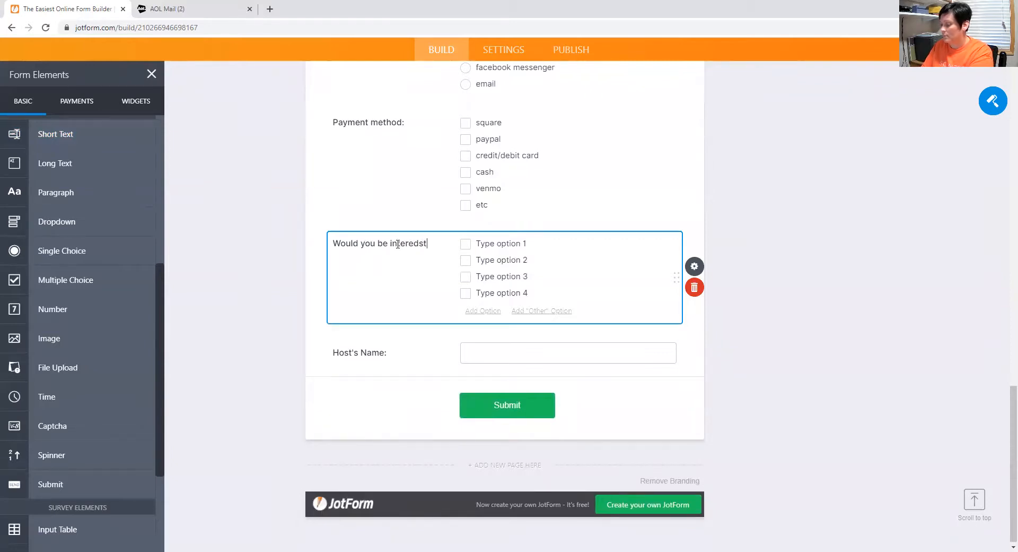
key("BackSpace")
key("BackSpace")
key("BackSpace")
key("BackSpace")
key("BackSpace")
key("BackSpace")
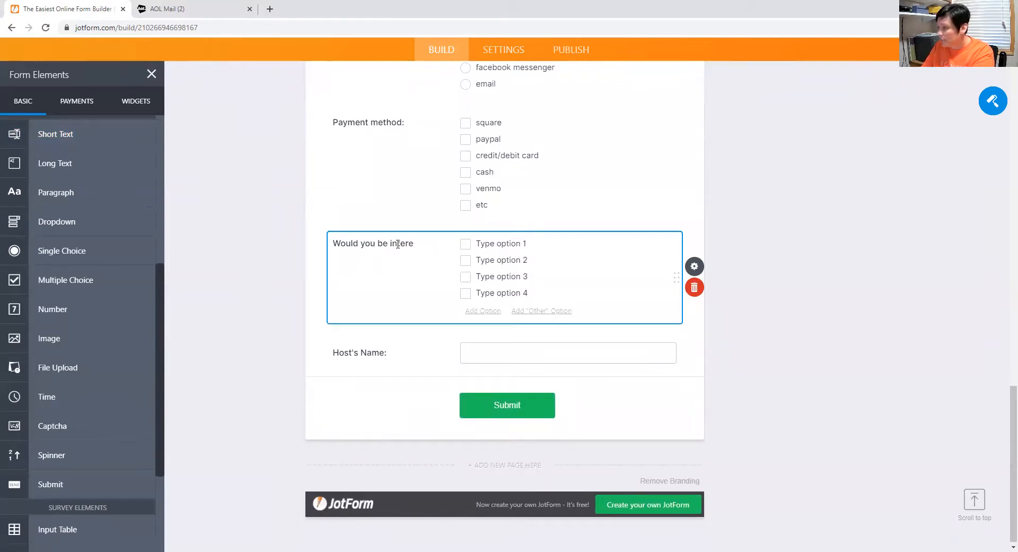
type("sted in")
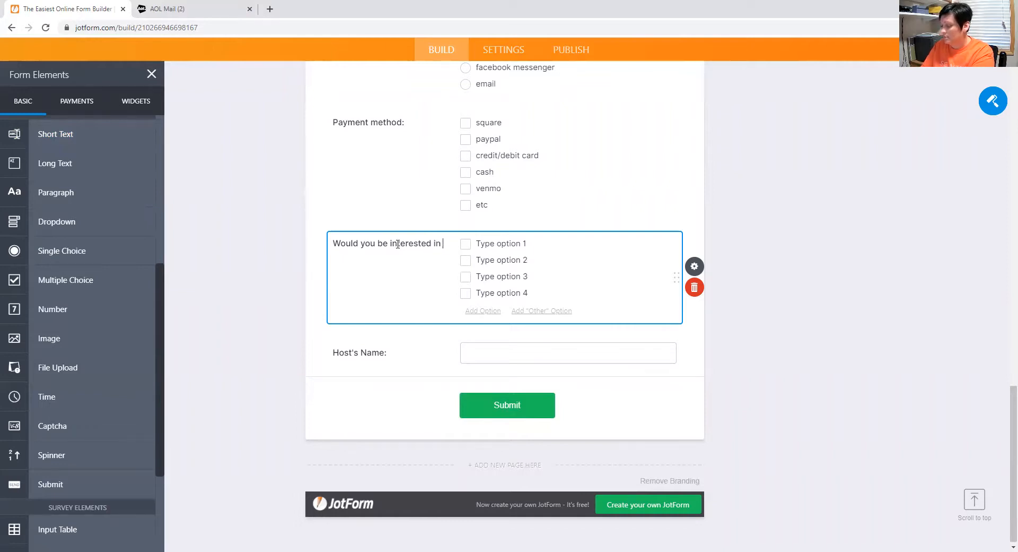
key("BackSpace")
key("BackSpace")
key("BackSpace")
key("BackSpace")
key("BackSpace")
key("BackSpace")
key("BackSpace")
key("BackSpace")
key("BackSpace")
key("BackSpace")
key("BackSpace")
key("BackSpace")
key("BackSpace")
key("BackSpace")
key("BackSpace")
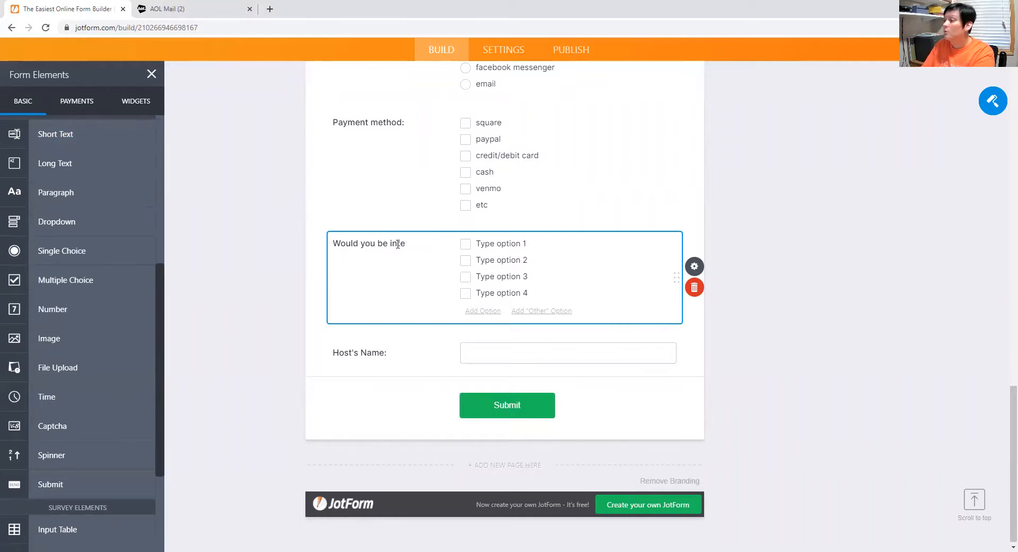
key("BackSpace")
- Continue the title of the multiple choice question above the host's name field with "like your own personal shopping link"
type("l")
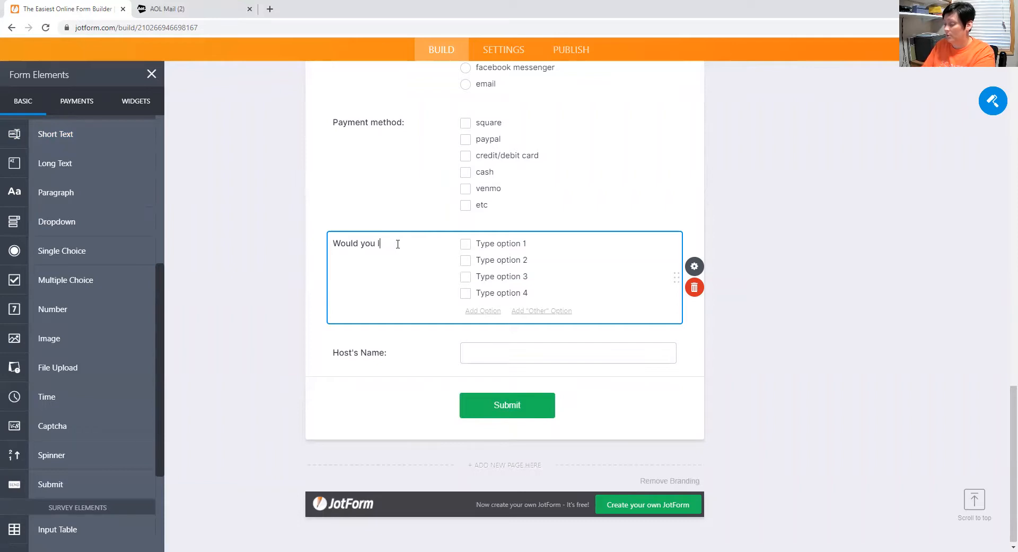
type("ike your pwn")
key("BackSpace")
key("BackSpace")
key("BackSpace")
key("BackSpace")
type("own per")
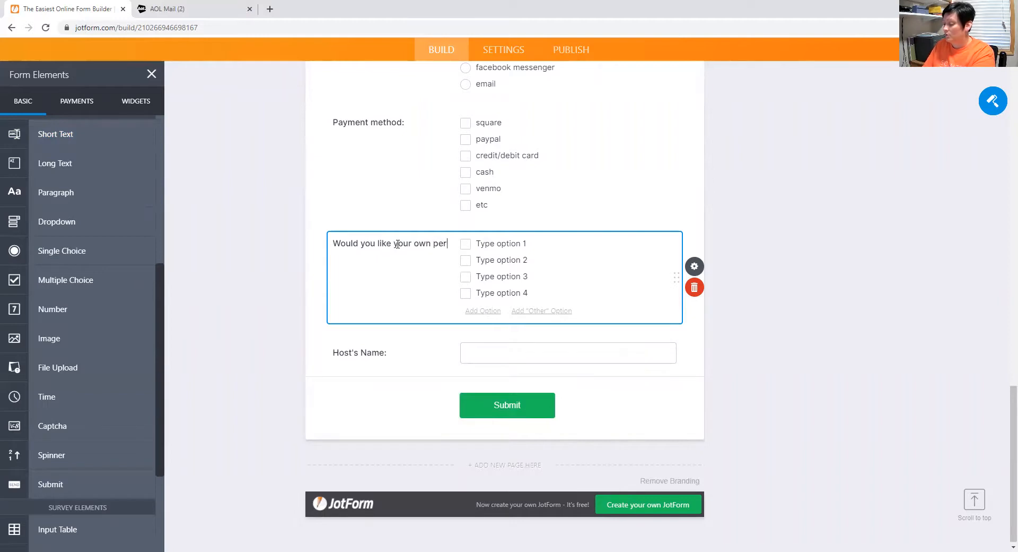
type("rsonal ")
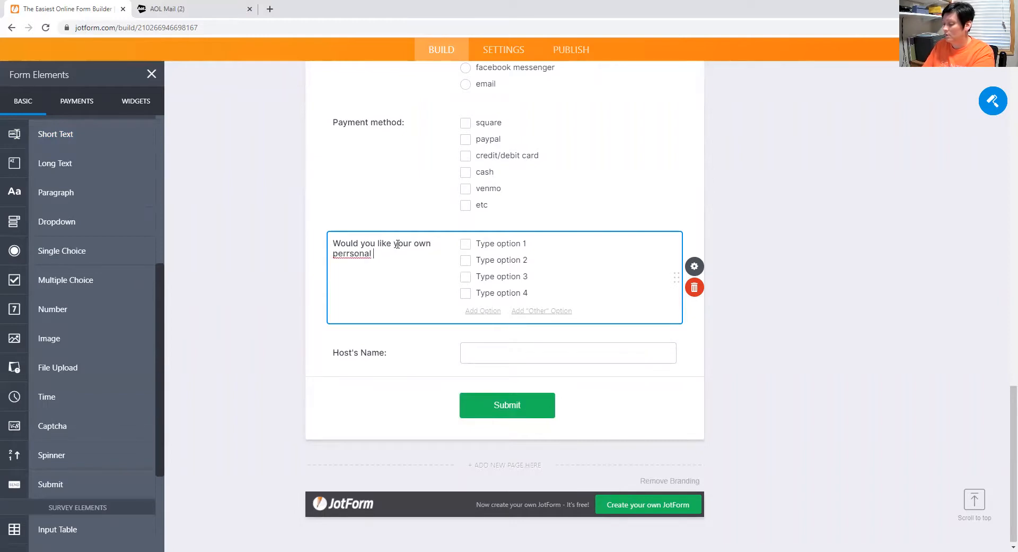
type("shopping ")
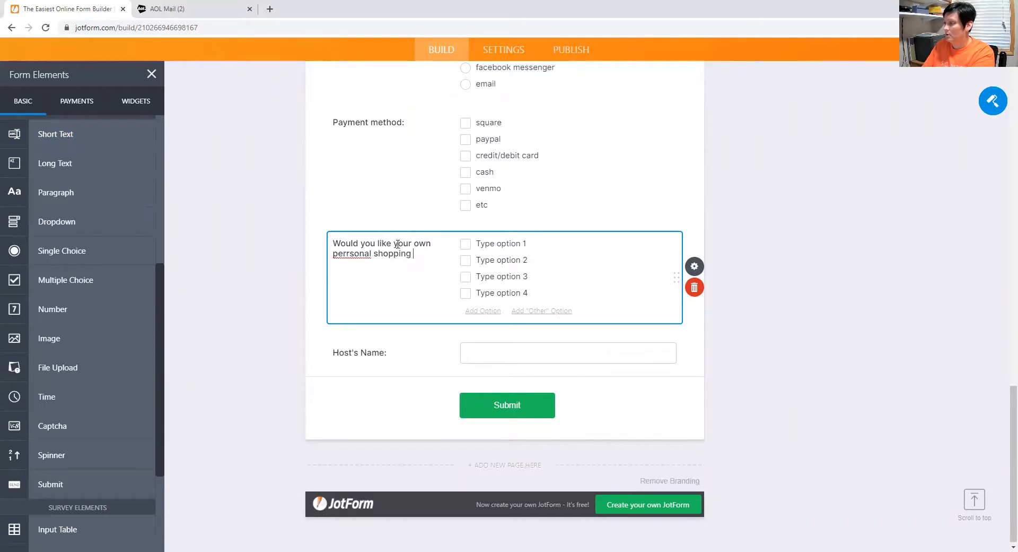
type("link")
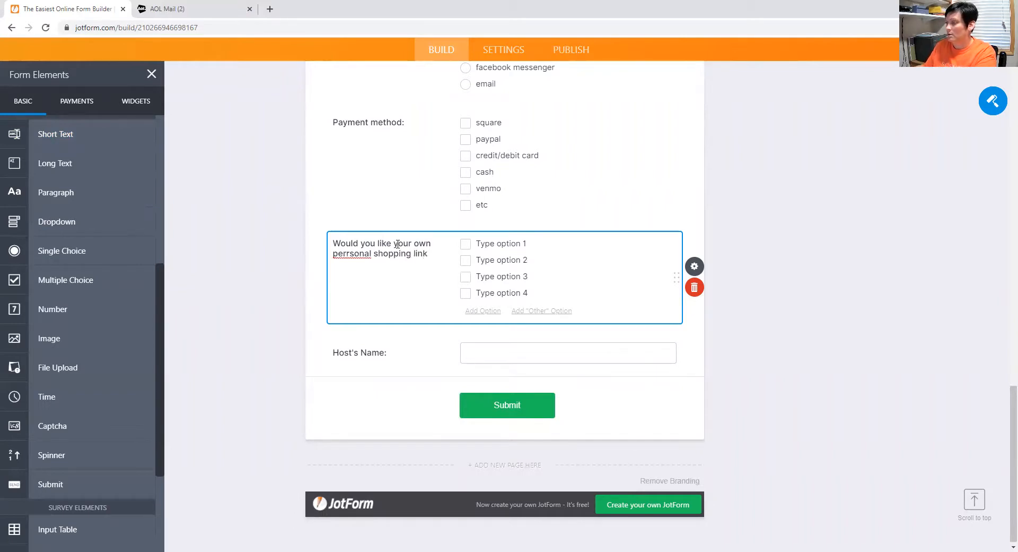
- Correct the spelling of "personal" in the question title and end it with "to share and earn free product?"
right_click(357, 253)
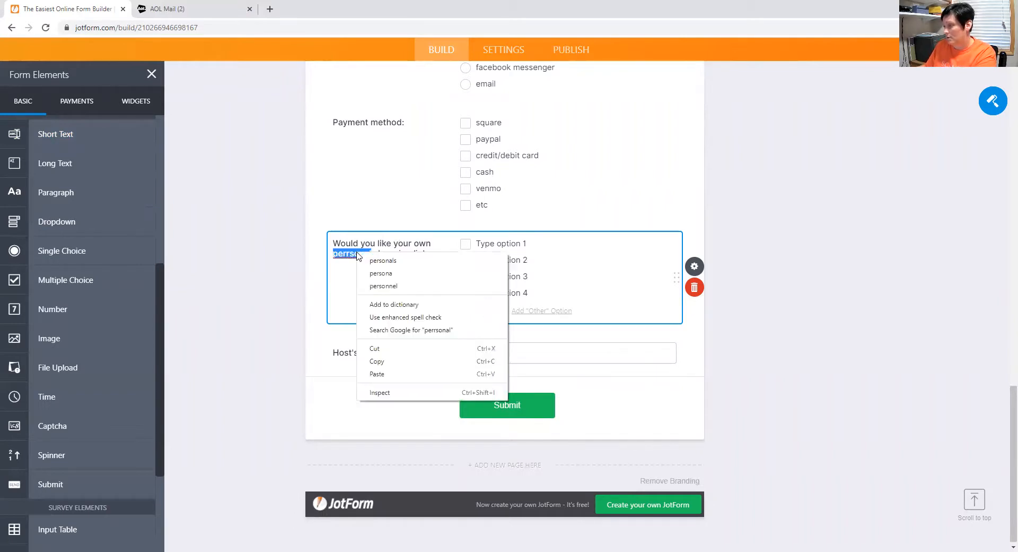
left_click(366, 284)
key("BackSpace")
key("BackSpace")
key("BackSpace")
type("al shopping link")
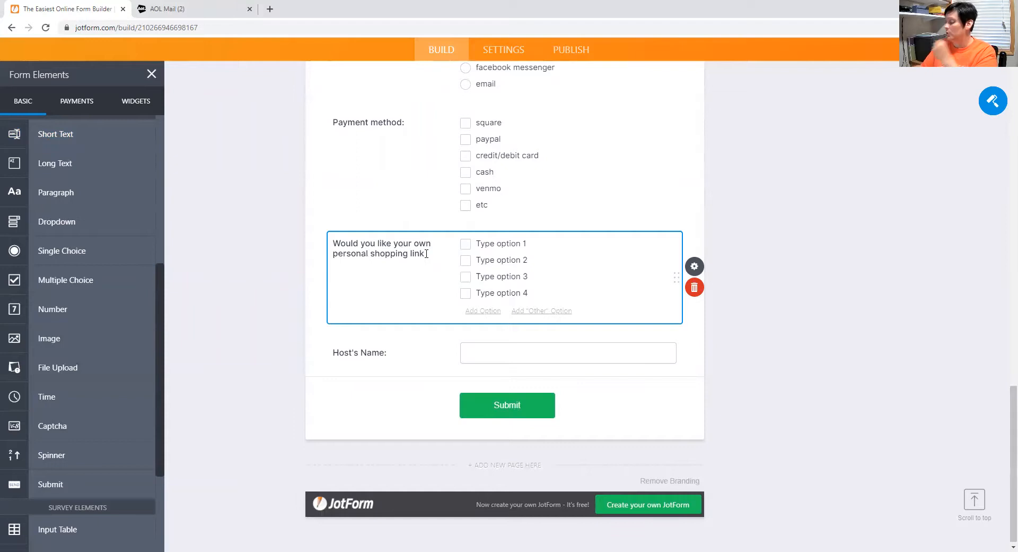
type(" to share and earn free product")
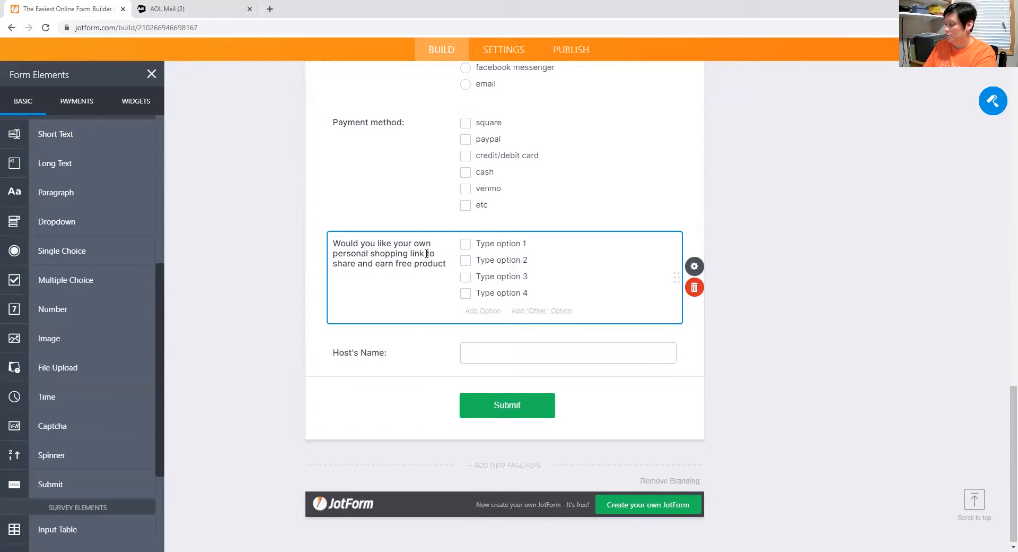
type("?")
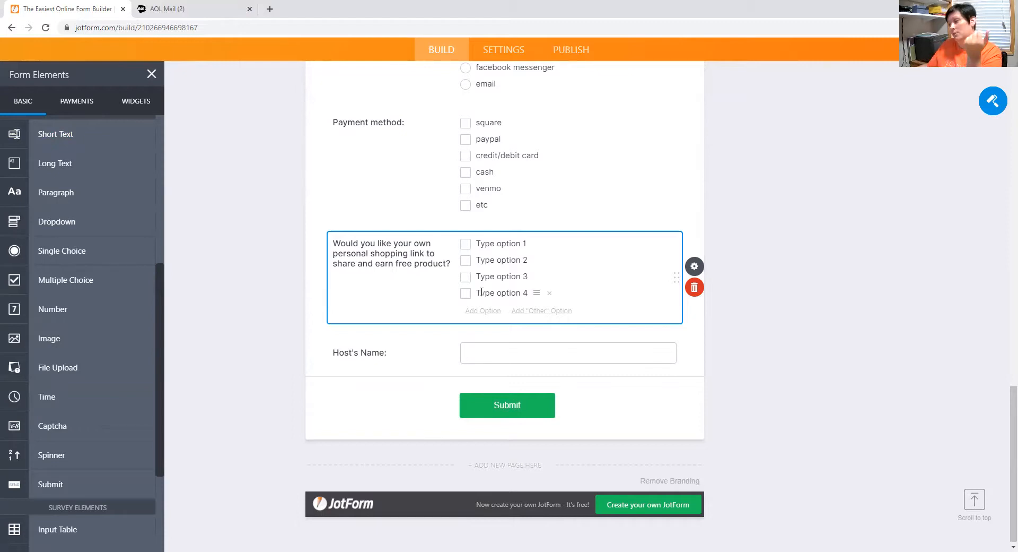
- Set the shopping link question's options to "Yes!" and "No, I'll pay full price." and delete its two unused options
left_click(489, 243)
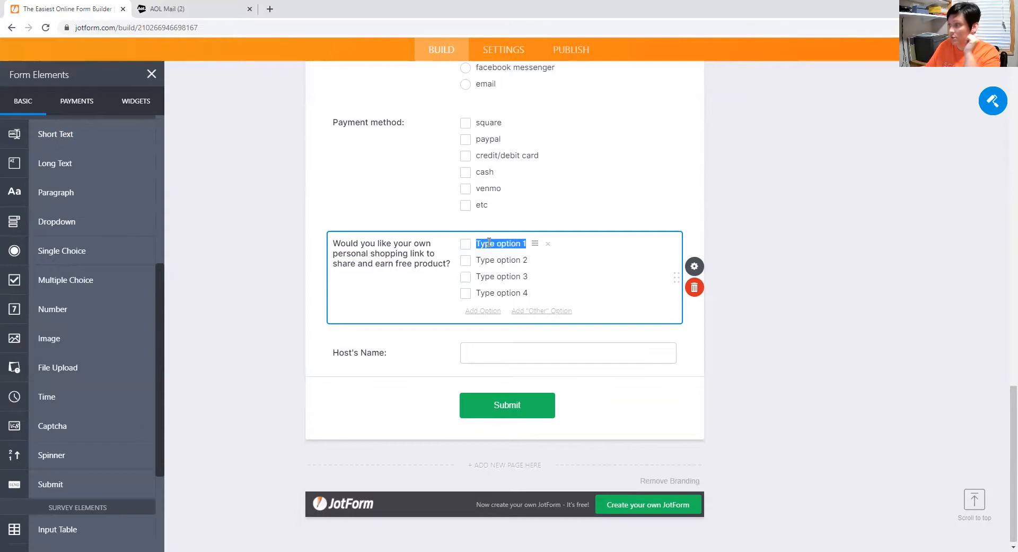
type("Yes!")
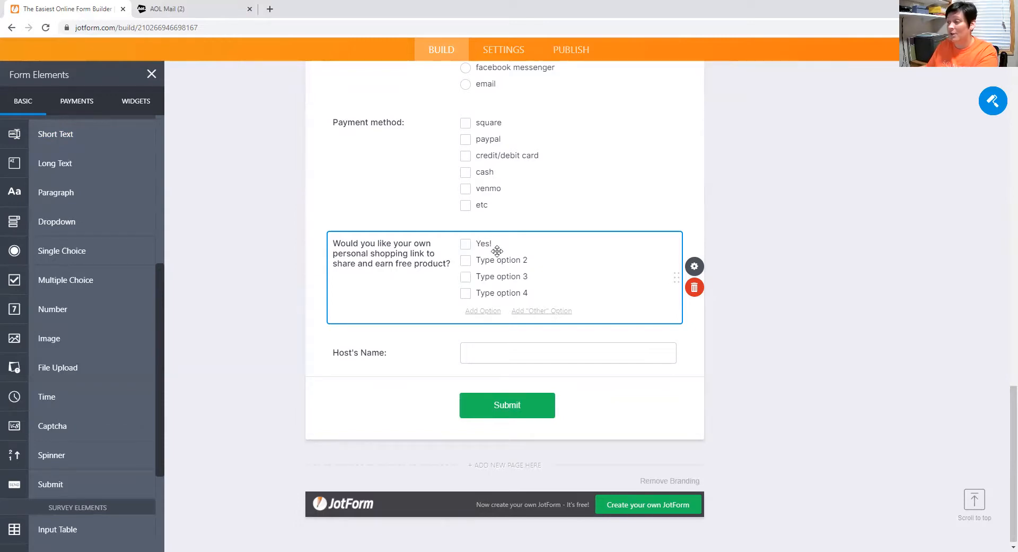
left_click(493, 261)
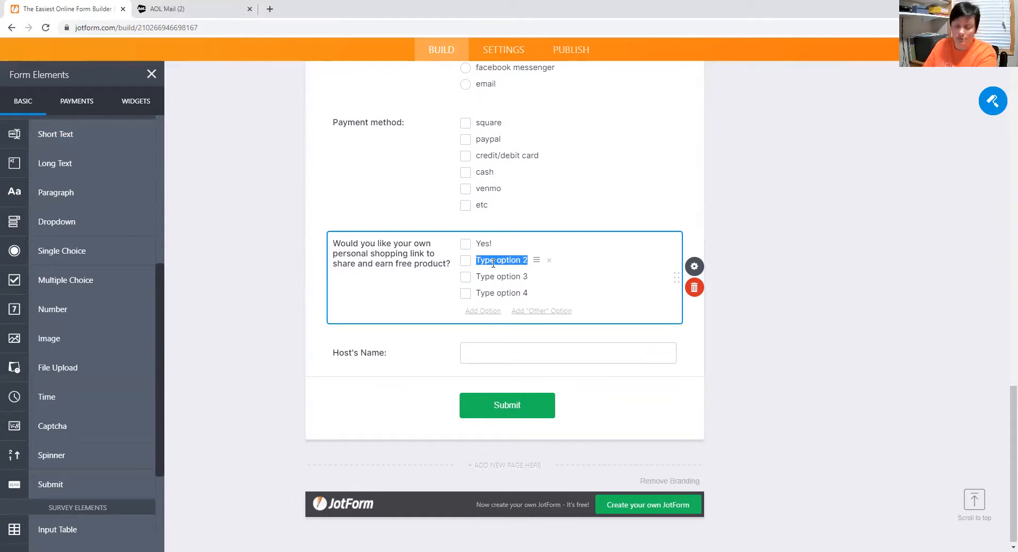
type("No,")
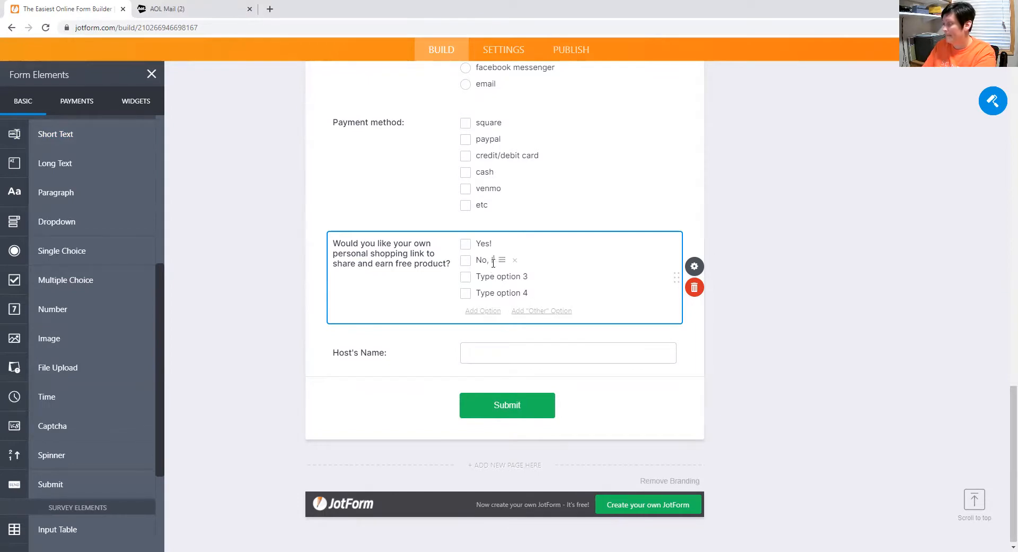
type(" I'll pay ")
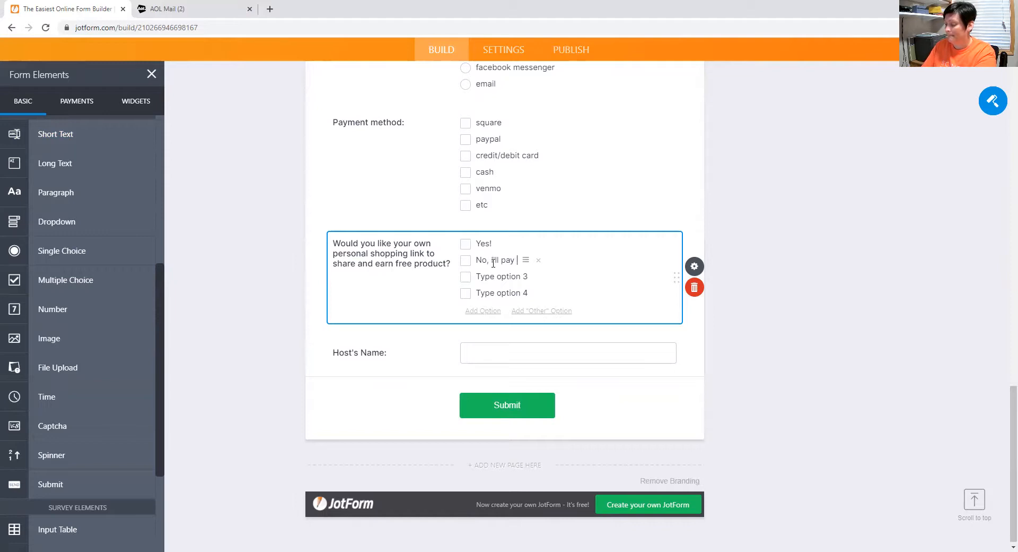
type("full price.")
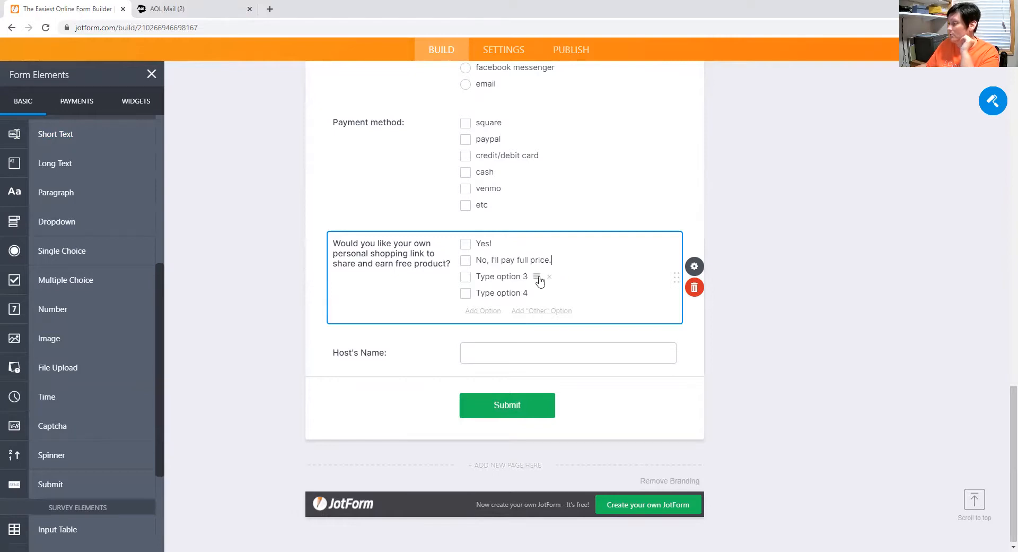
left_click(549, 276)
left_click(549, 291)
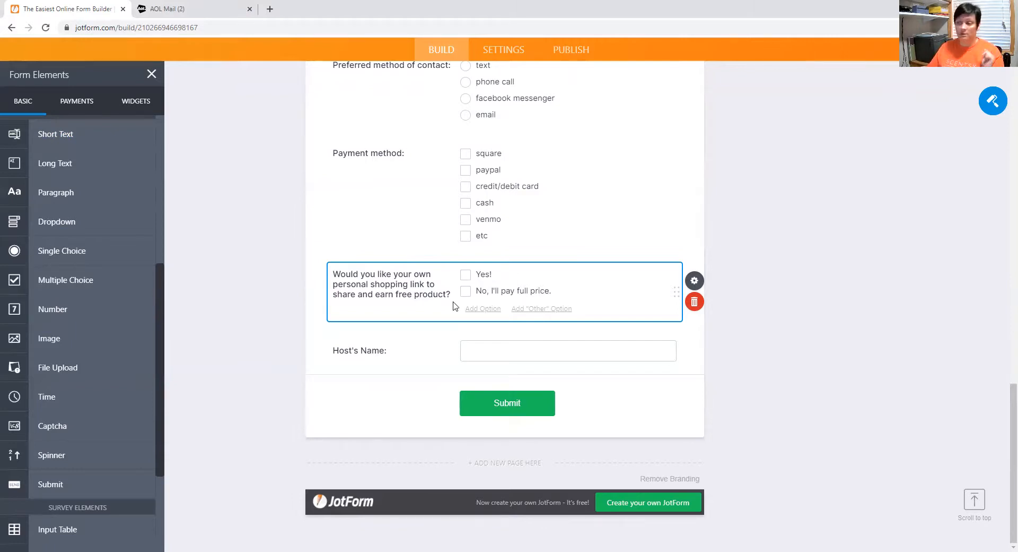
- Review the whole form from the payment method, shopping link and host's name questions up to the heading and product list
left_click(374, 225)
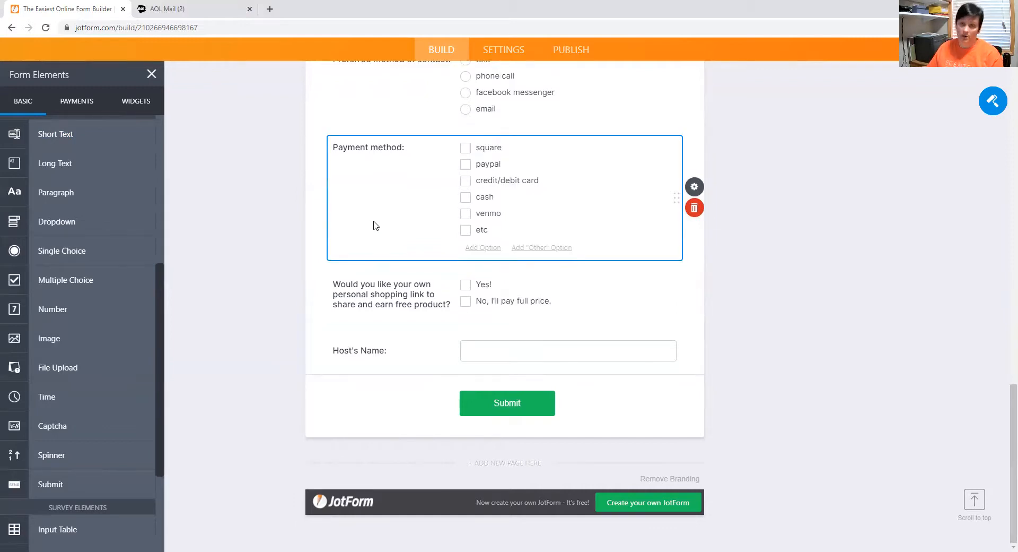
left_click(295, 225)
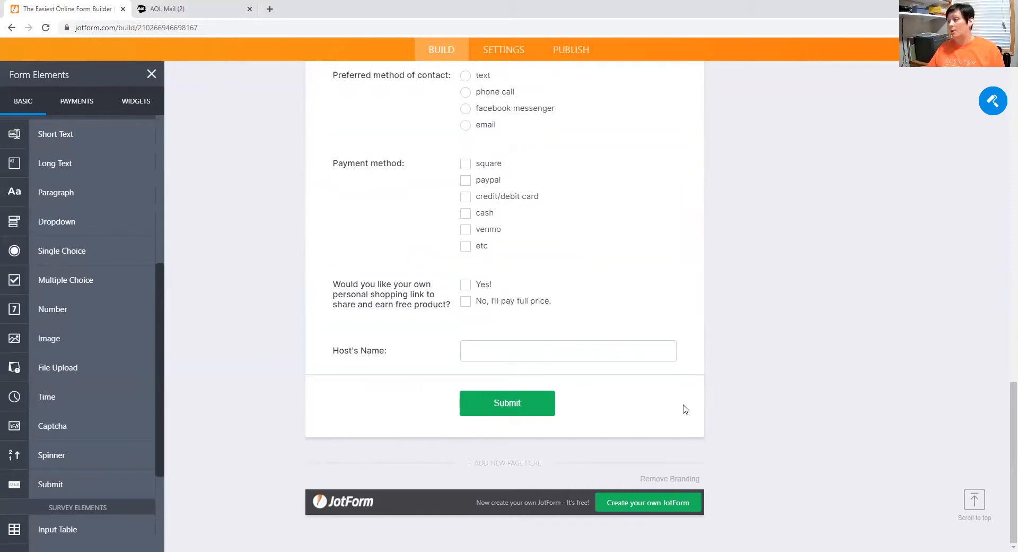
scroll(707, 396, "up", 5)
scroll(706, 396, "up", 3)
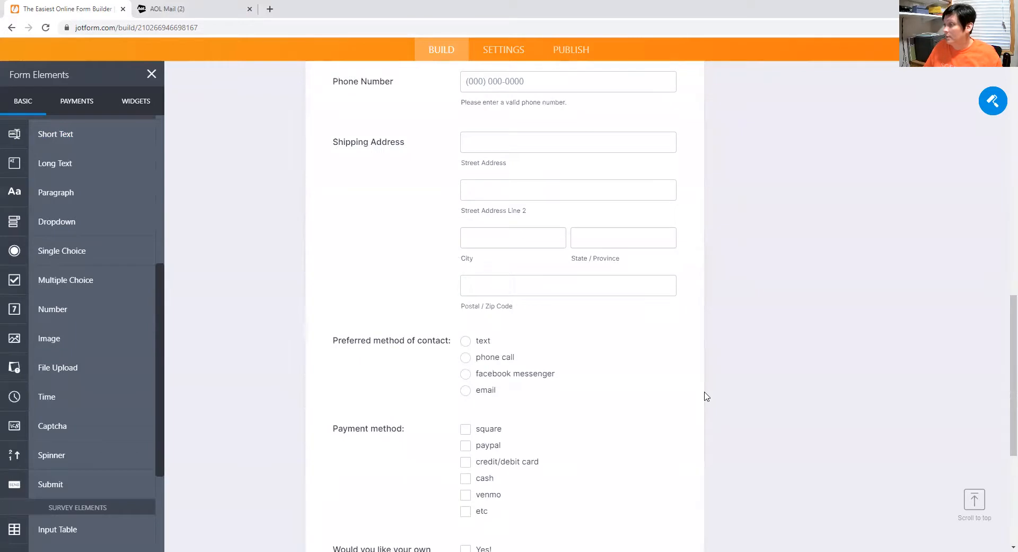
scroll(707, 396, "down", 3)
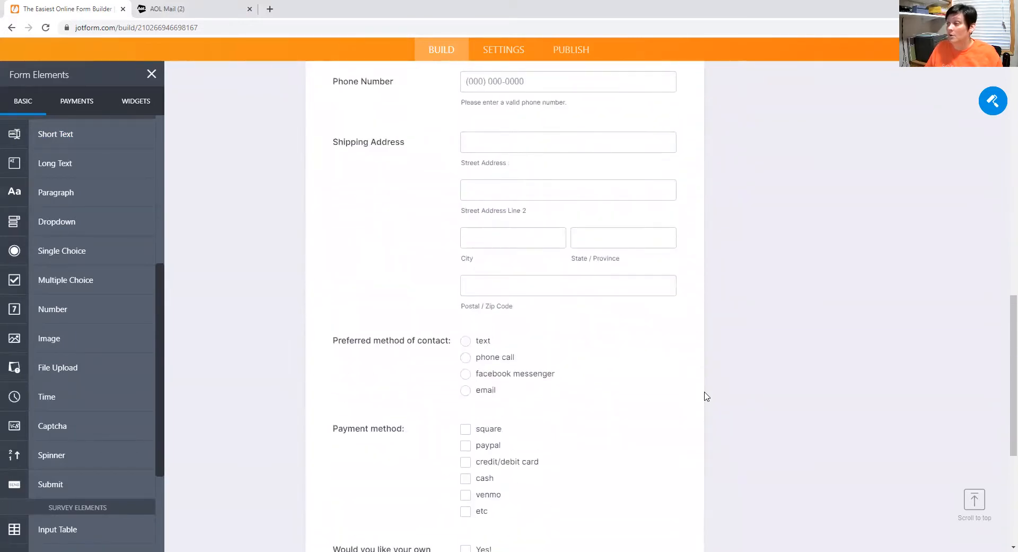
scroll(707, 397, "down", 5)
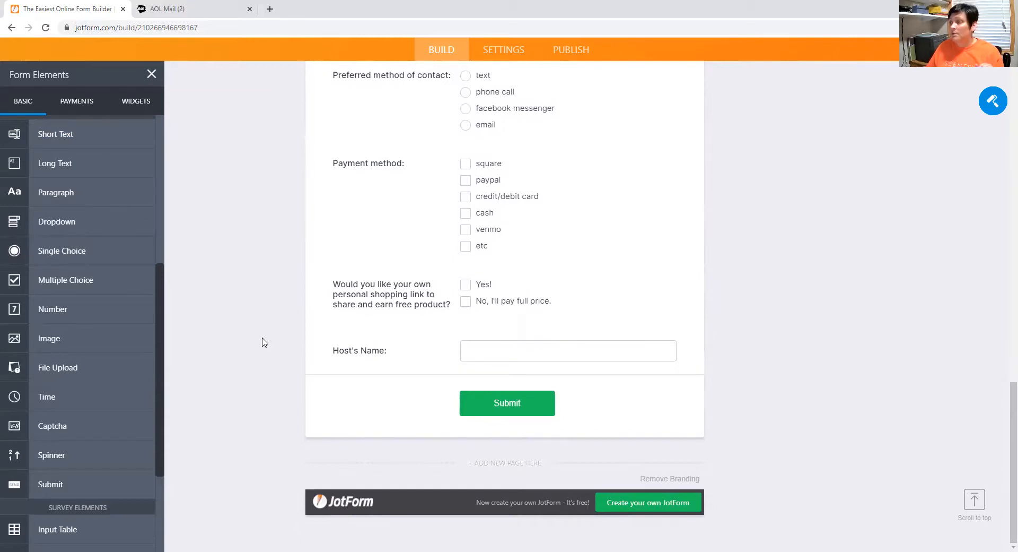
scroll(265, 342, "up", 3)
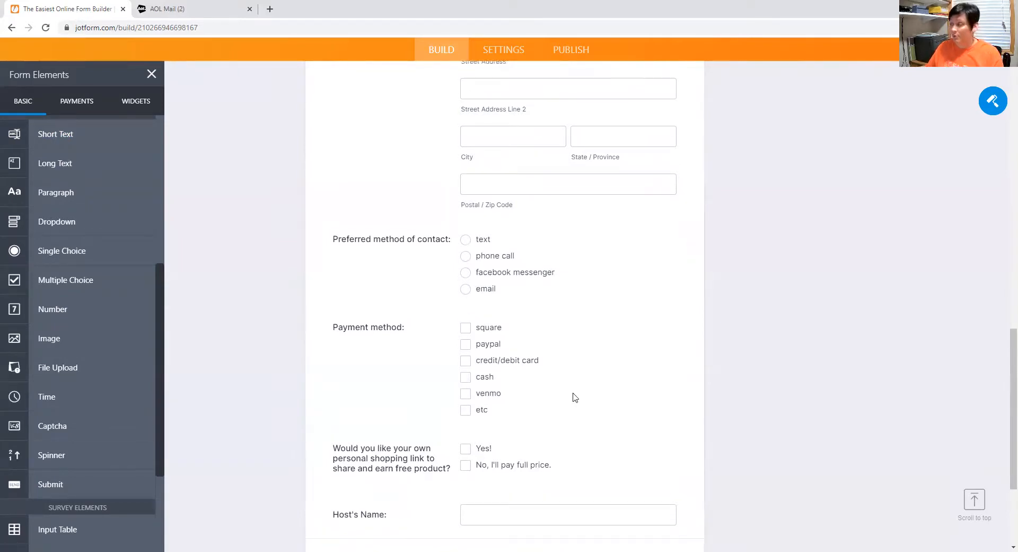
scroll(572, 398, "up", 15)
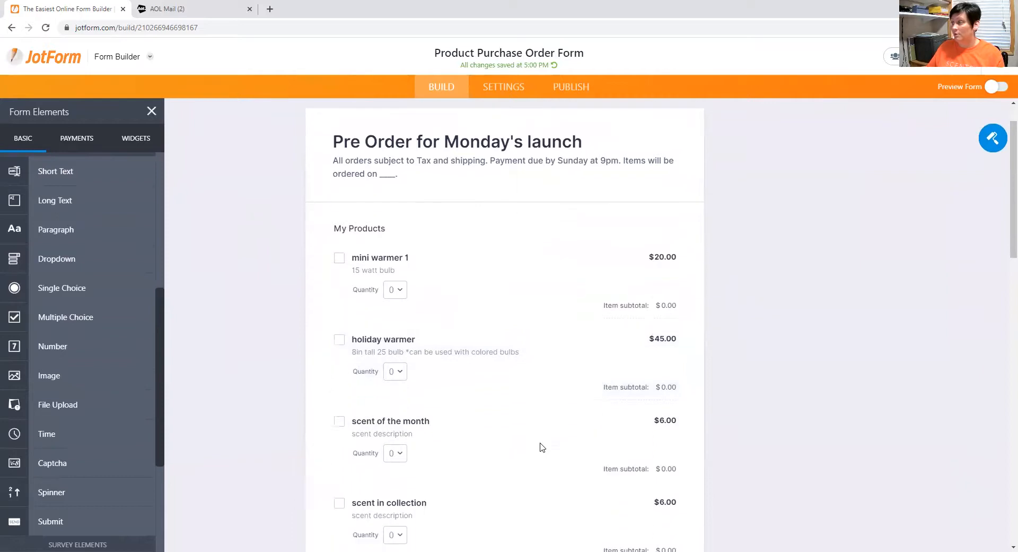
scroll(541, 445, "down", 5)
scroll(541, 446, "up", 5)
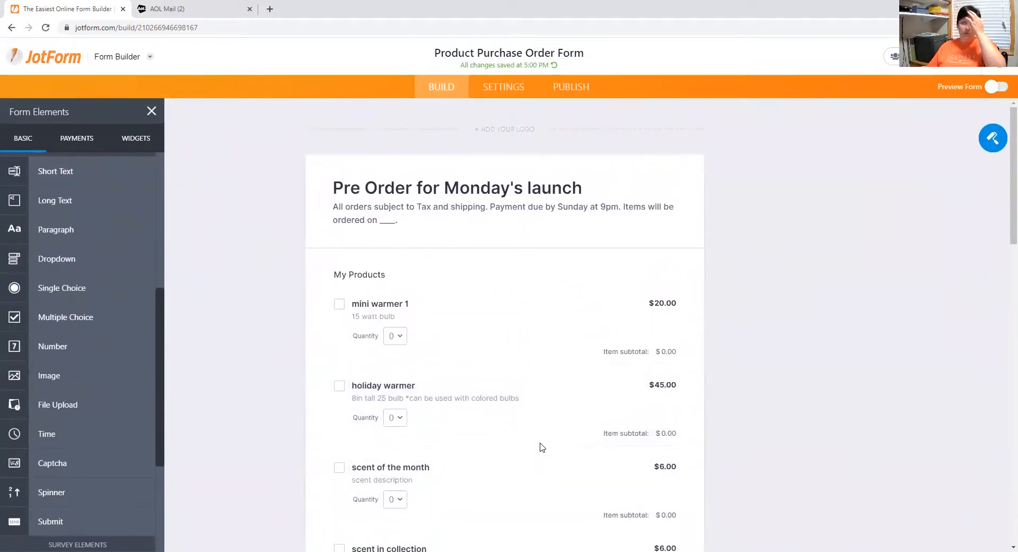
- Look at the form's publishing and sharing options and open the QR code for its link
left_click(571, 97)
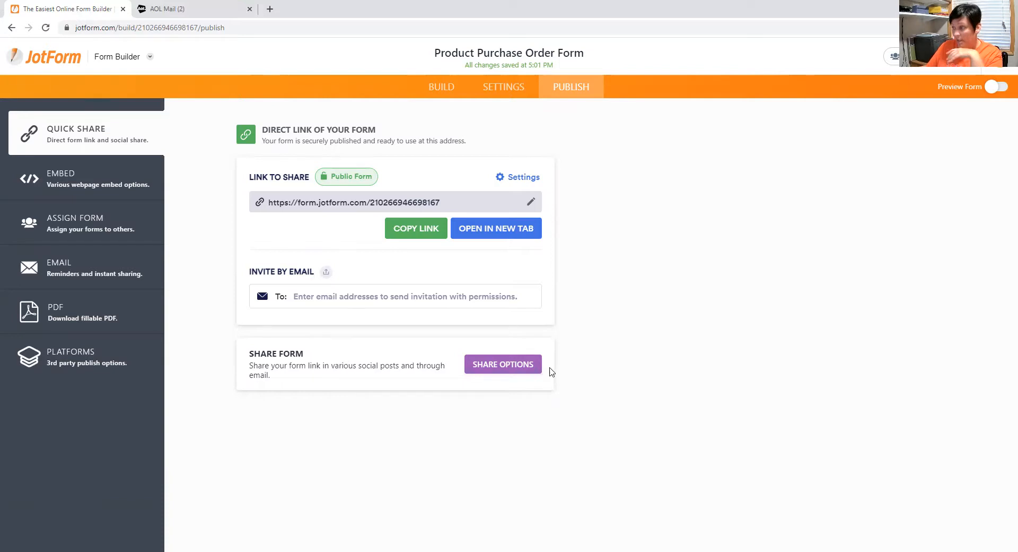
left_click(511, 363)
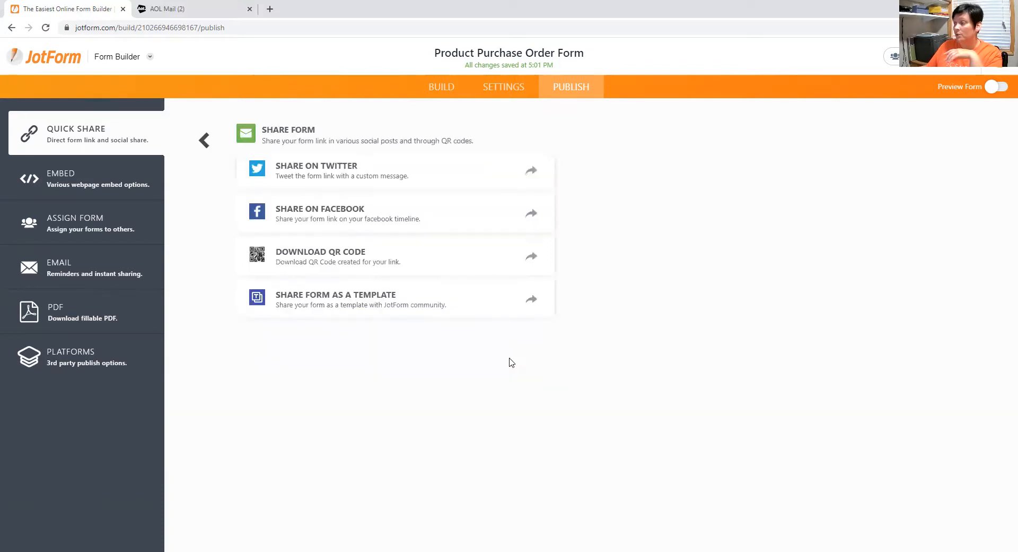
left_click(537, 259)
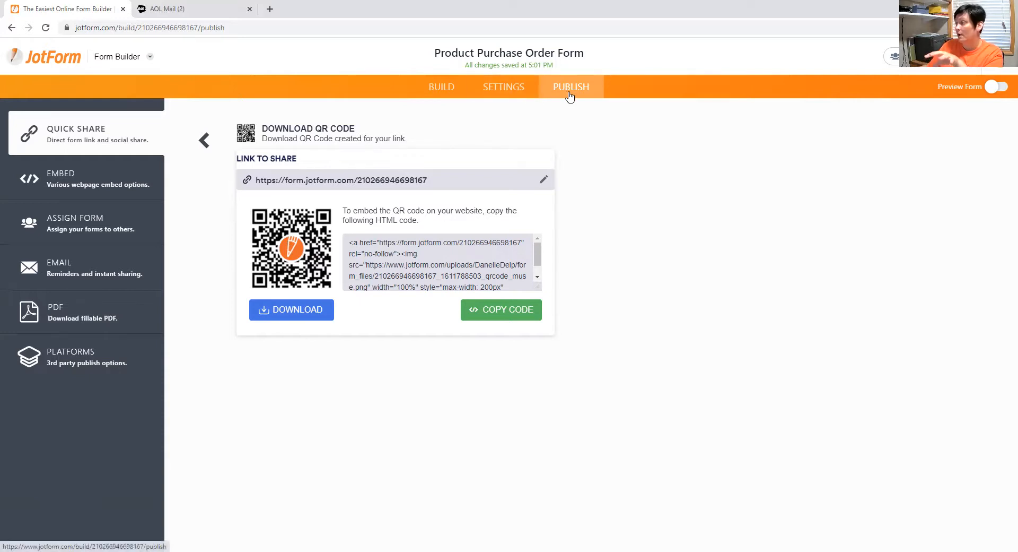
- Return to the form builder and preview the pre-order form in the phone layout
left_click(443, 90)
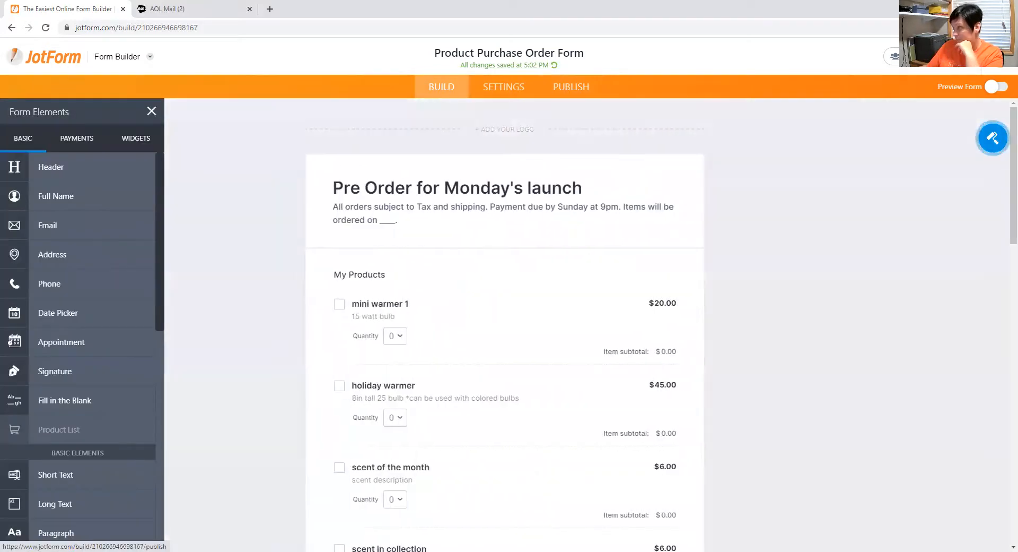
left_click(1004, 89)
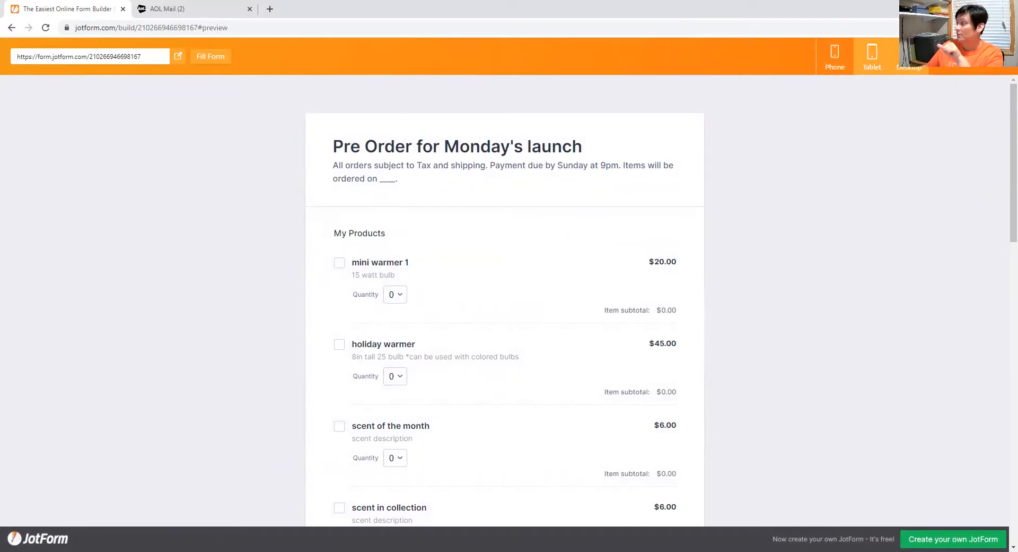
left_click(830, 70)
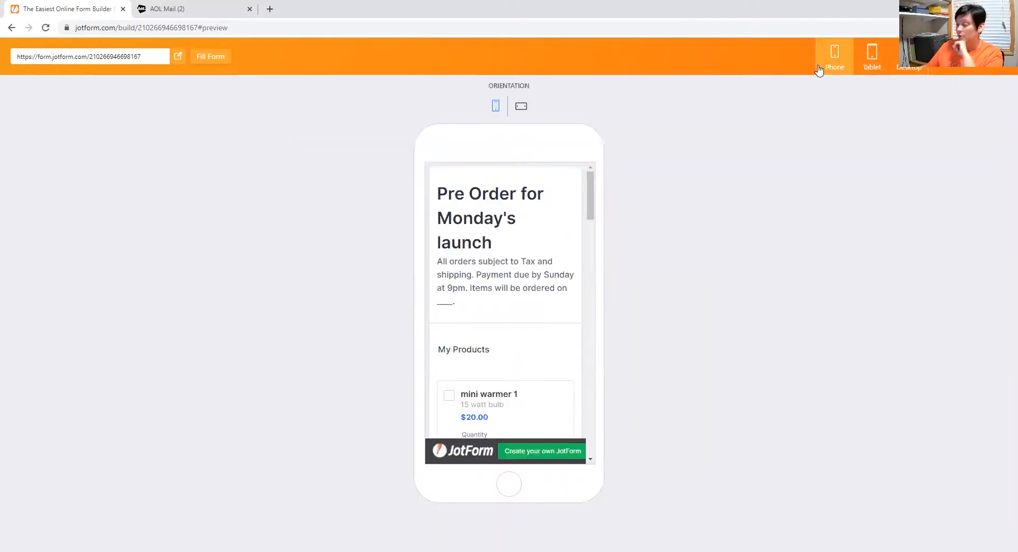
- Choose a quantity of 1 for mini warmer 1 in the phone preview
scroll(532, 376, "down", 1)
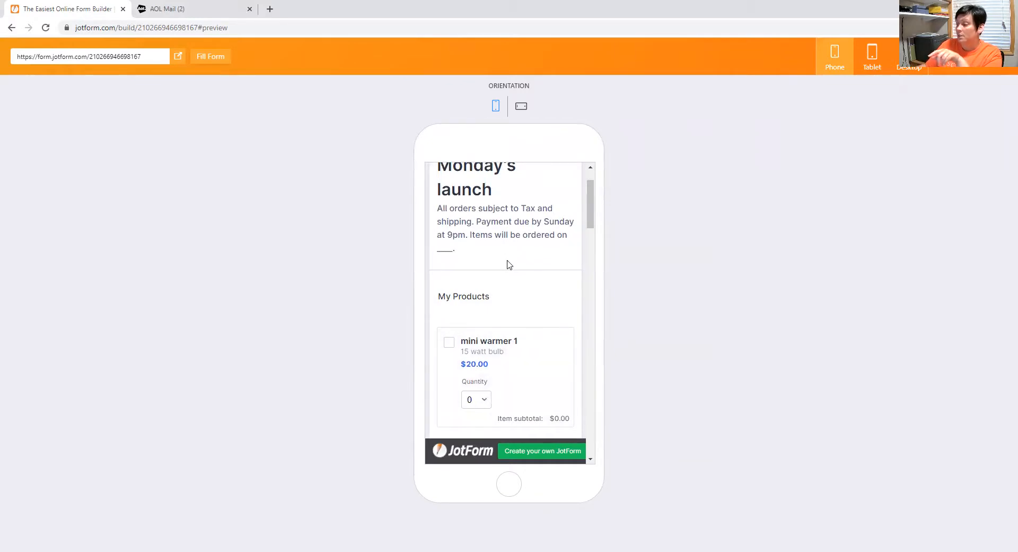
scroll(509, 264, "down", 2)
scroll(507, 265, "down", 2)
left_click(480, 190)
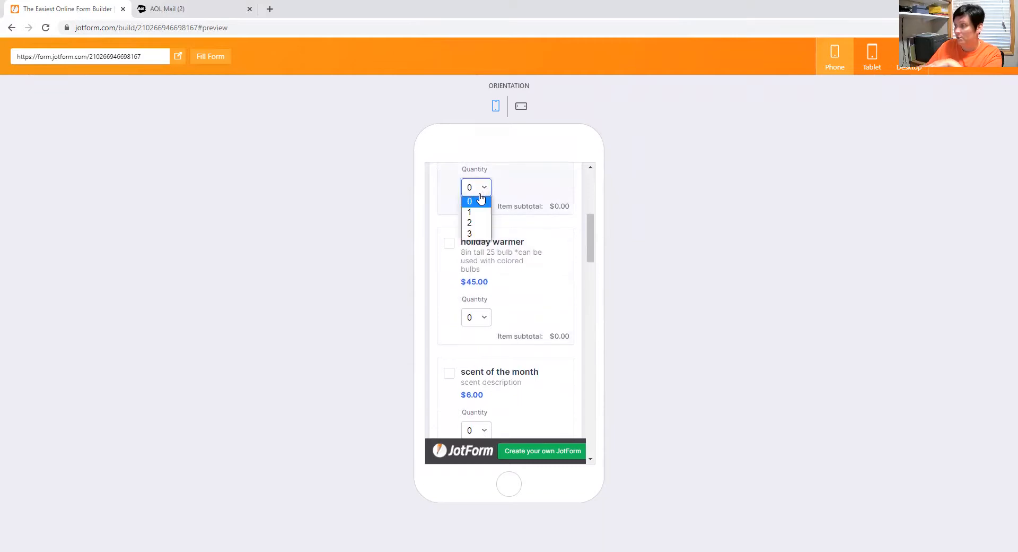
left_click(477, 211)
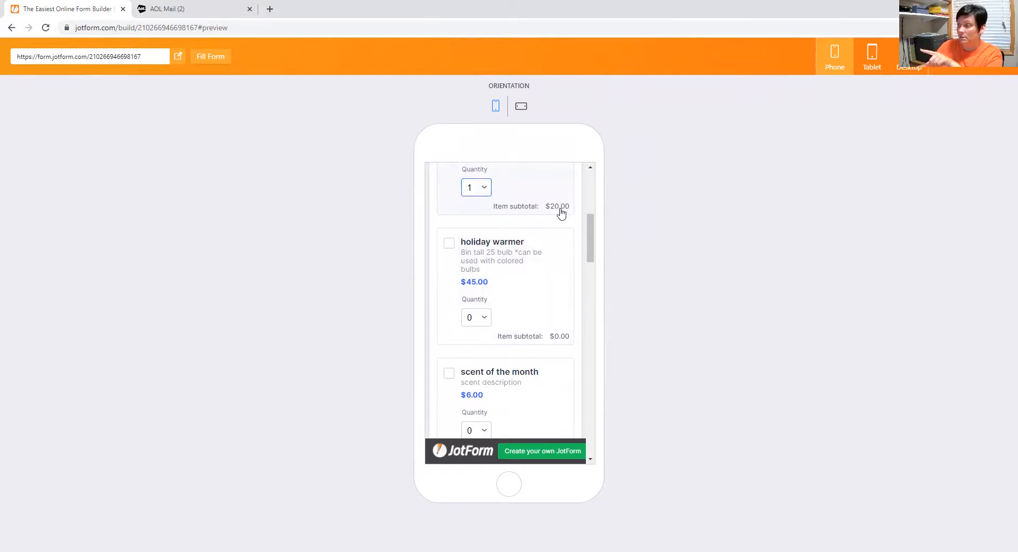
- Choose a quantity of 3 for scent of the month in the phone preview
scroll(559, 218, "down", 2)
scroll(534, 234, "up", 2)
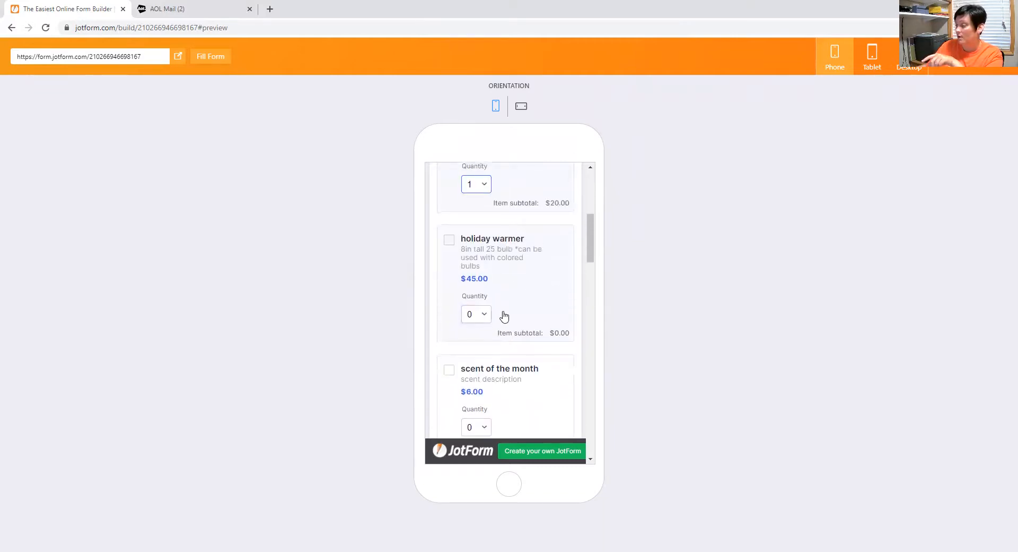
scroll(504, 316, "down", 2)
left_click(480, 325)
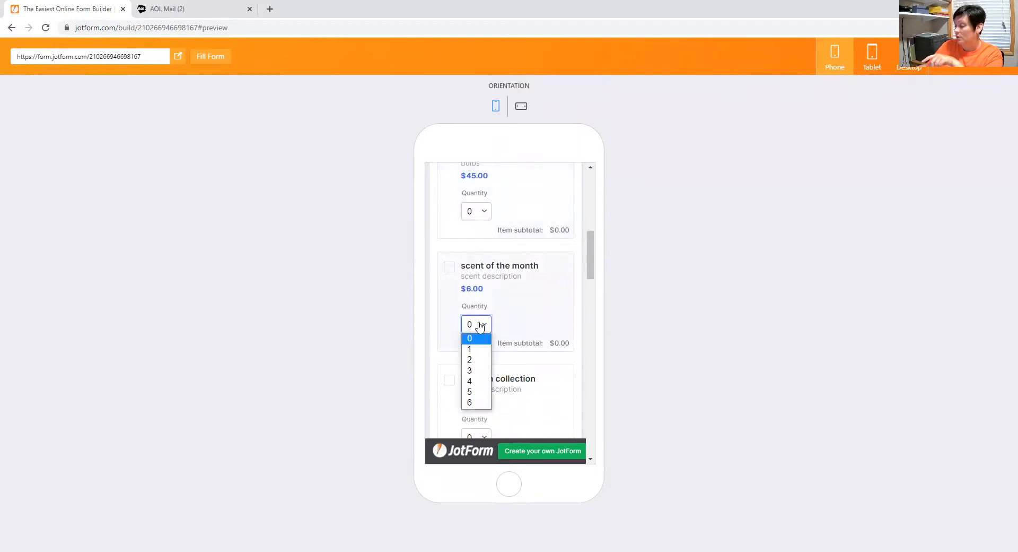
left_click(470, 370)
scroll(525, 339, "down", 1)
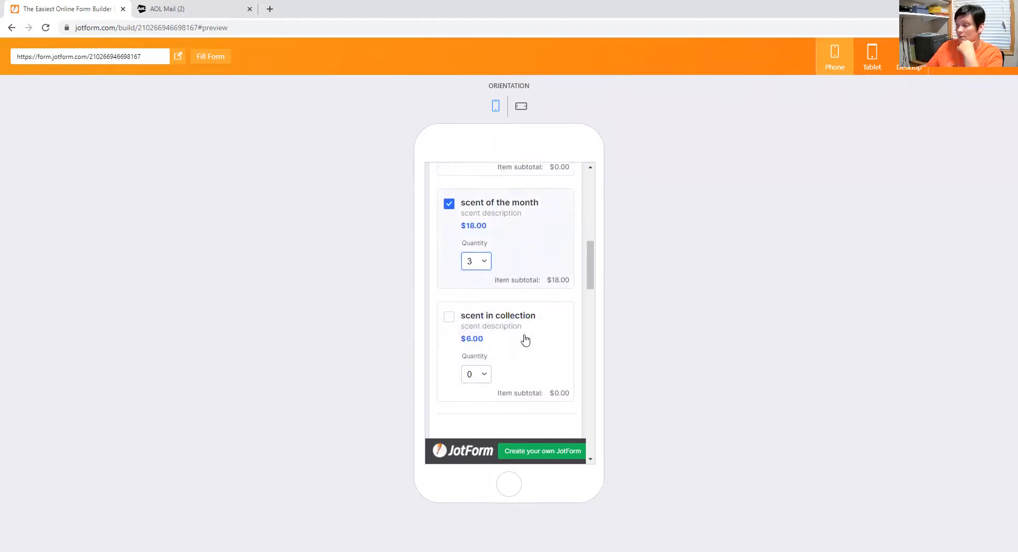
- Choose a quantity of 3 for scent in collection and check the order total
left_click(486, 331)
left_click(471, 379)
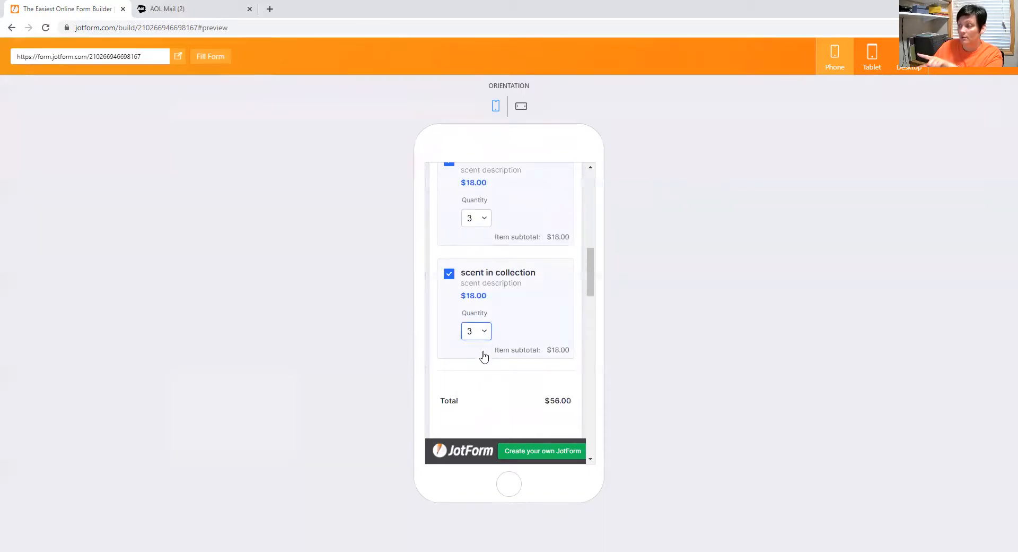
scroll(482, 355, "down", 2)
scroll(484, 334, "up", 3)
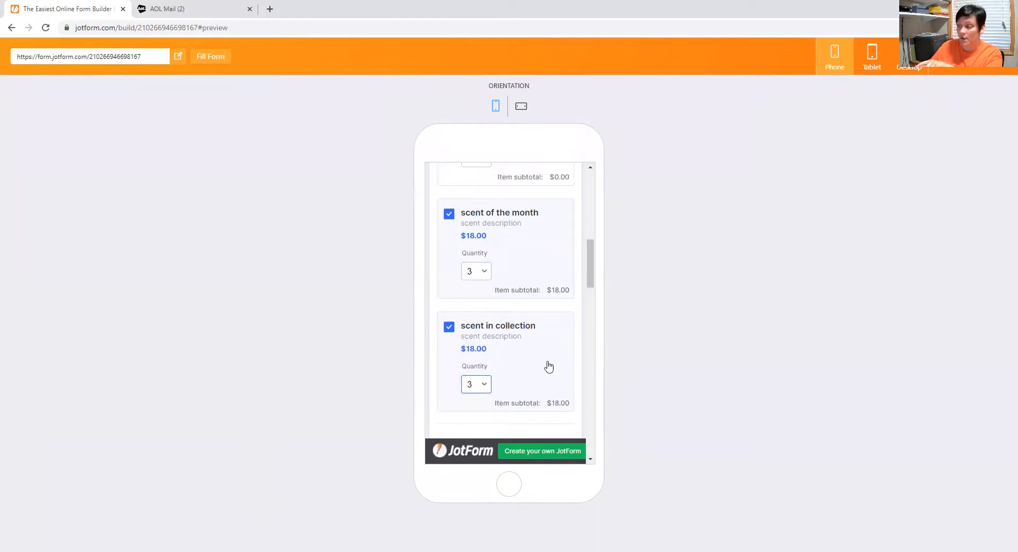
scroll(550, 334, "down", 4)
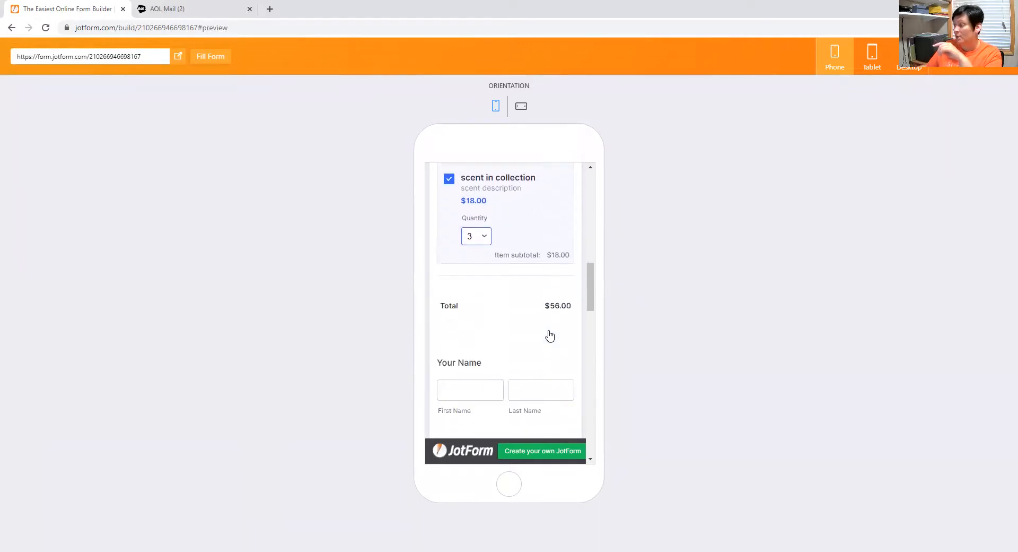
scroll(559, 243, "up", 2)
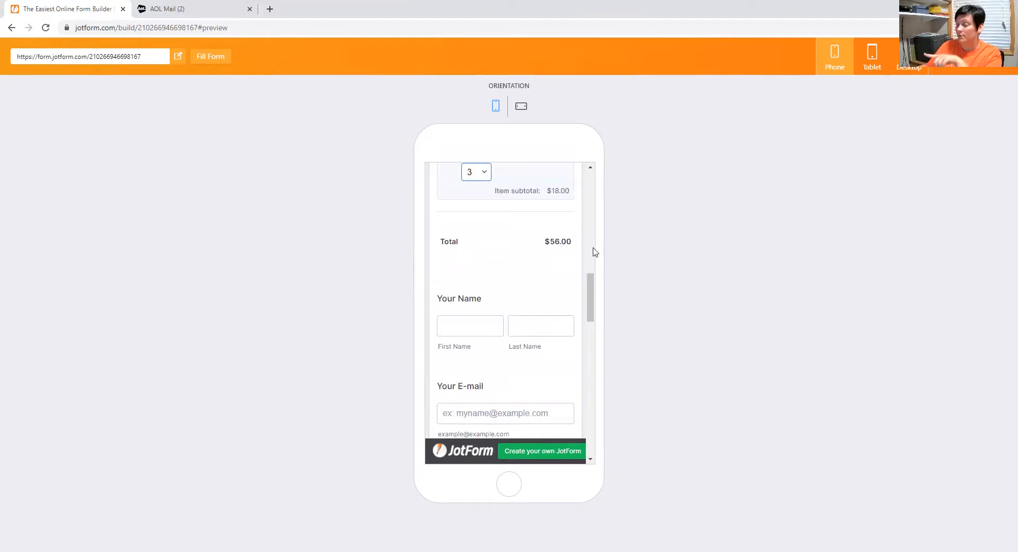
- Set the quantity of mini warmer 1 to 0 and check the order total
scroll(547, 243, "up", 10)
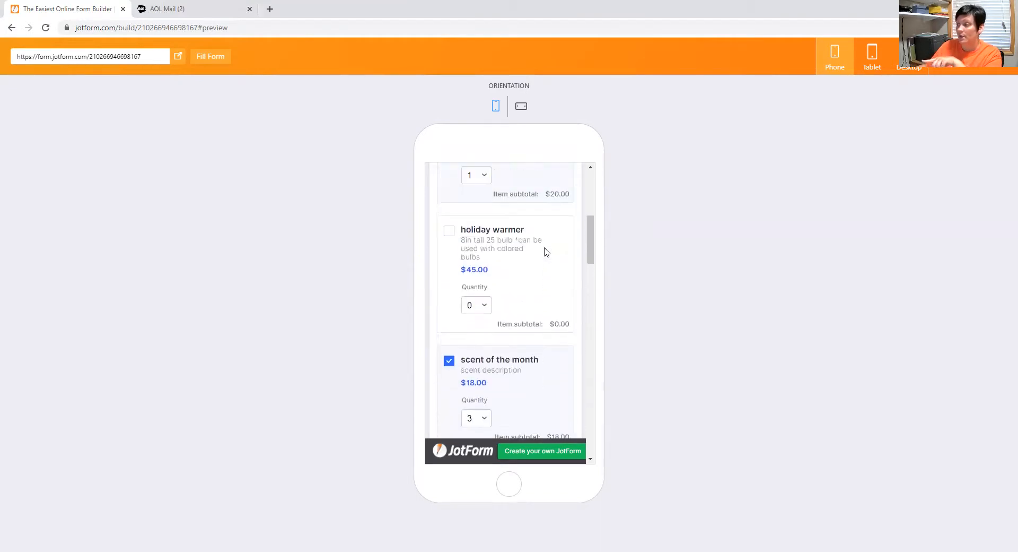
left_click(476, 293)
left_click(474, 308)
scroll(554, 322, "down", 2)
scroll(554, 321, "down", 6)
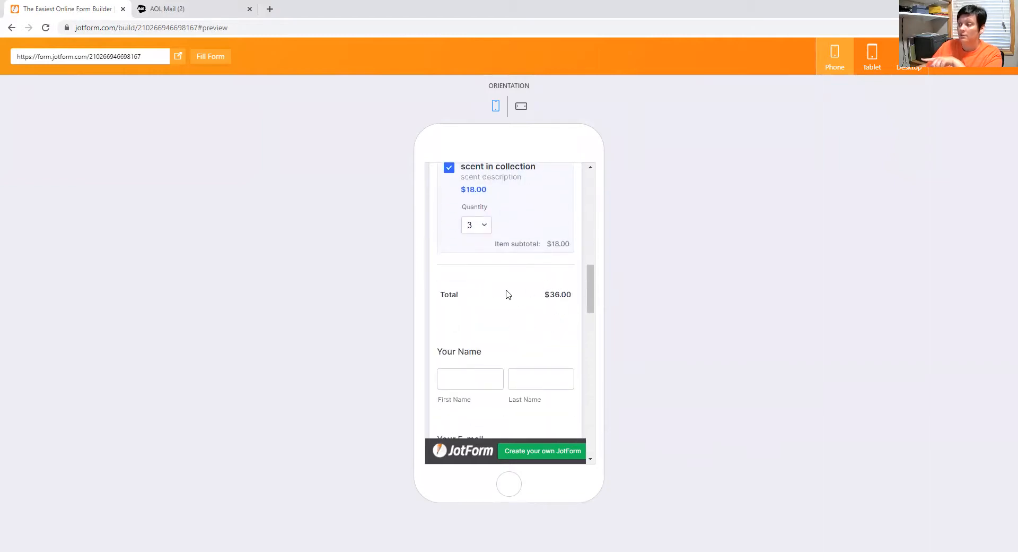
scroll(506, 293, "up", 3)
scroll(547, 329, "down", 2)
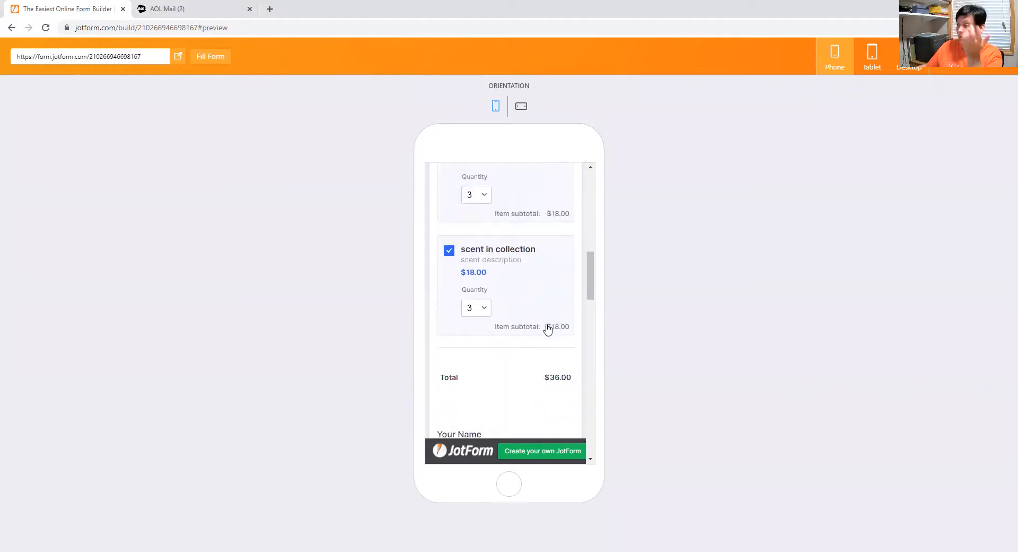
- Set the quantity of mini warmer 1 to 2 and look over the selected products
scroll(548, 329, "up", 10)
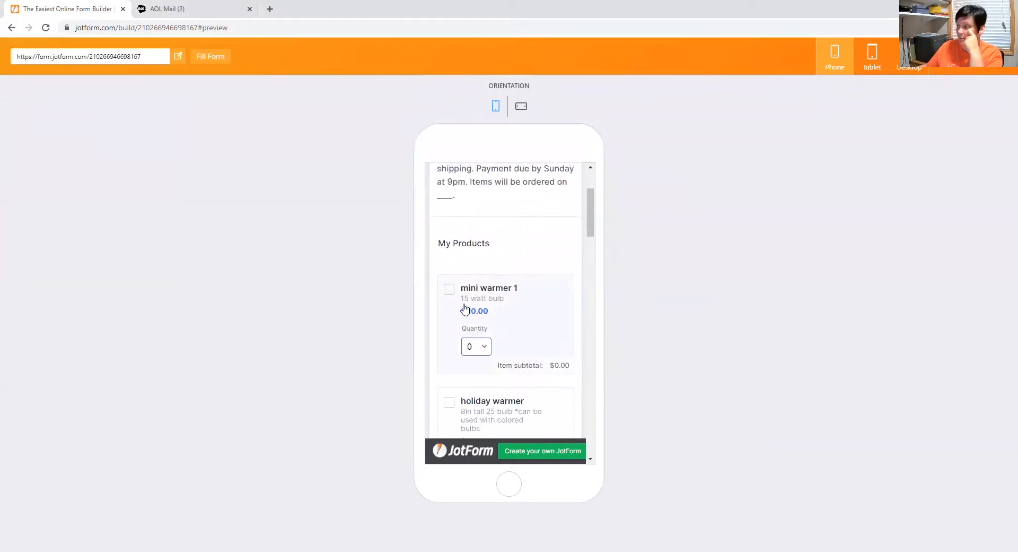
left_click(478, 346)
left_click(492, 378)
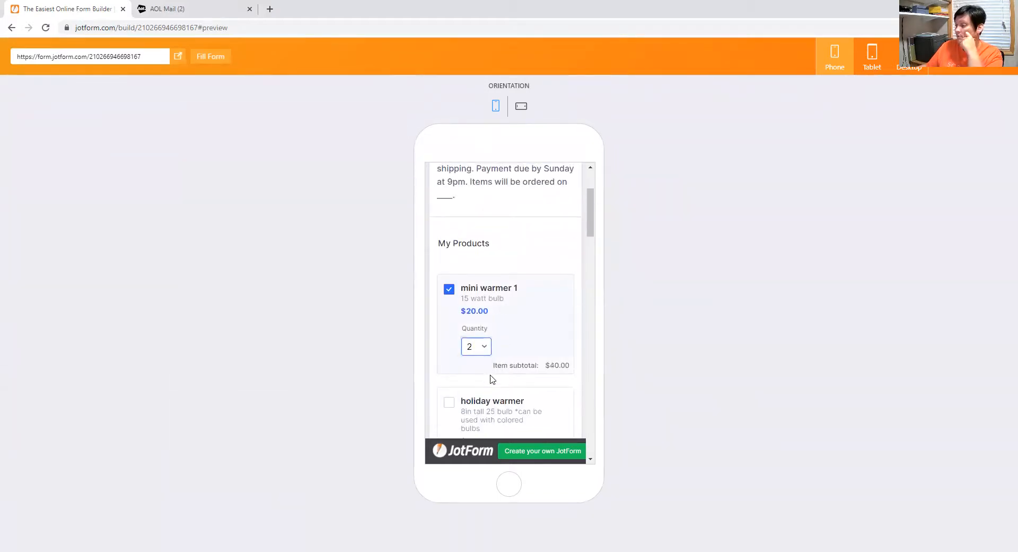
scroll(539, 359, "down", 8)
scroll(531, 255, "up", 4)
- Review the remaining form fields in the phone preview, from the contact details to the host's name and submit button
scroll(530, 257, "down", 7)
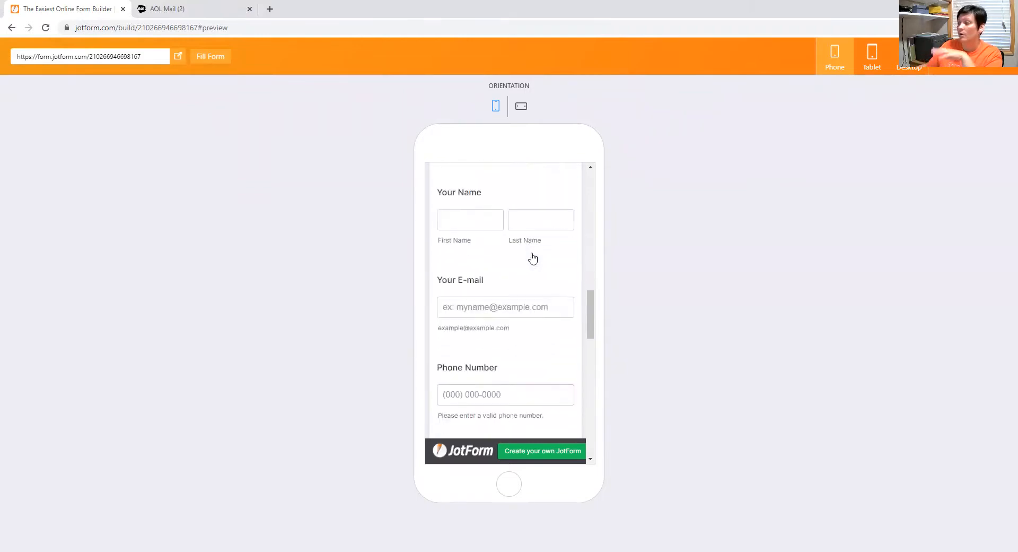
scroll(532, 258, "down", 7)
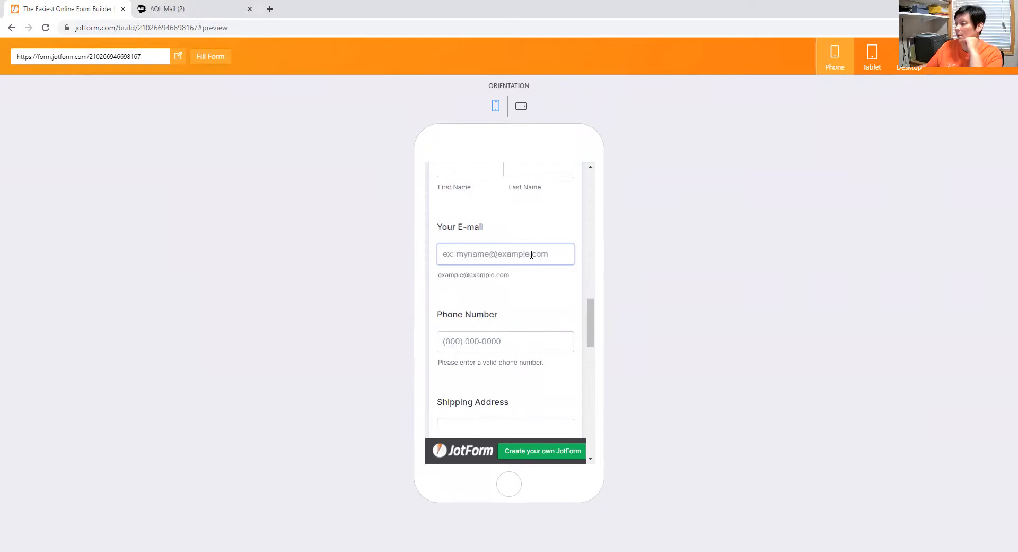
scroll(531, 255, "down", 5)
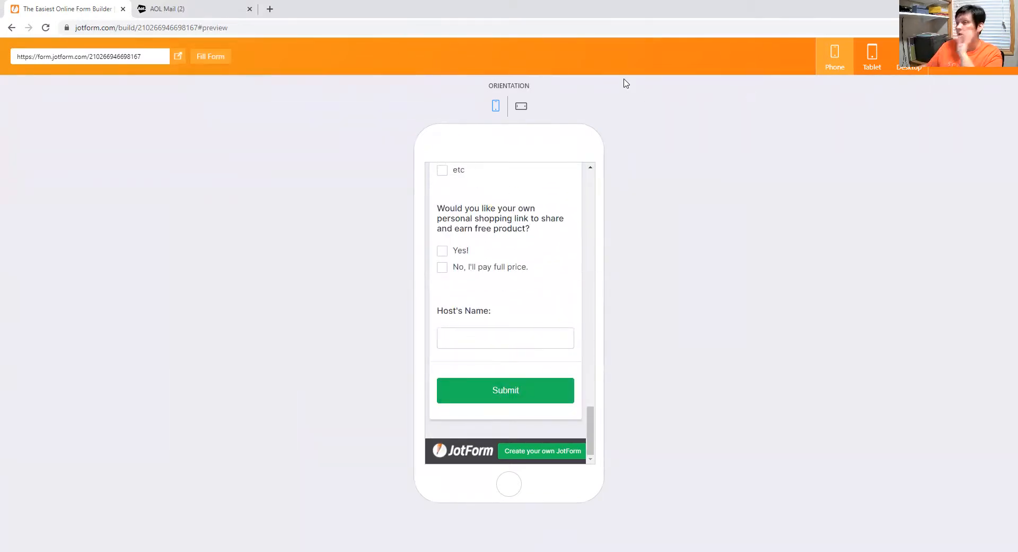
- Switch to AOL Mail, open the older training preorder form notification and review the submitted order details
left_click(187, 9)
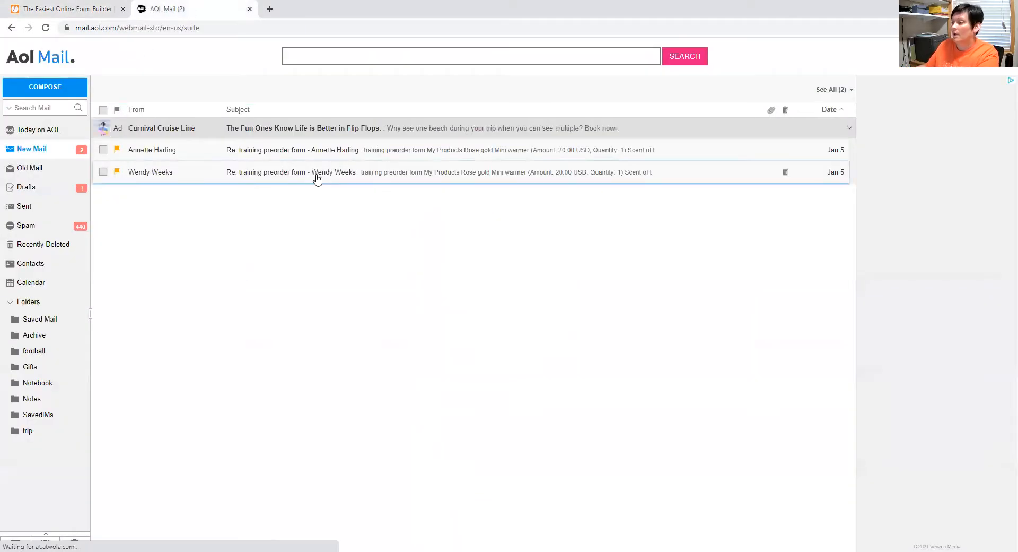
left_click(316, 173)
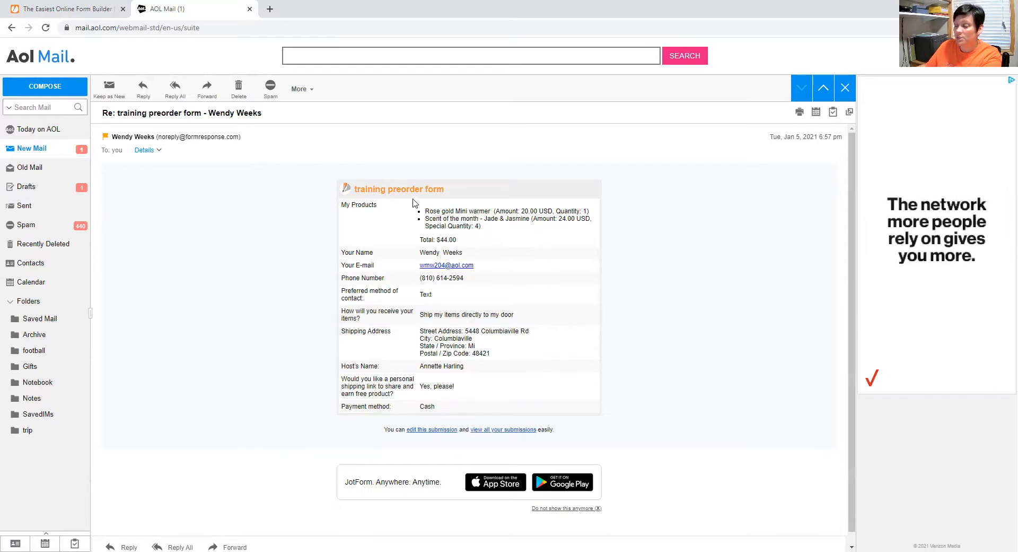
left_click_drag(416, 206, 440, 408)
left_click(654, 263)
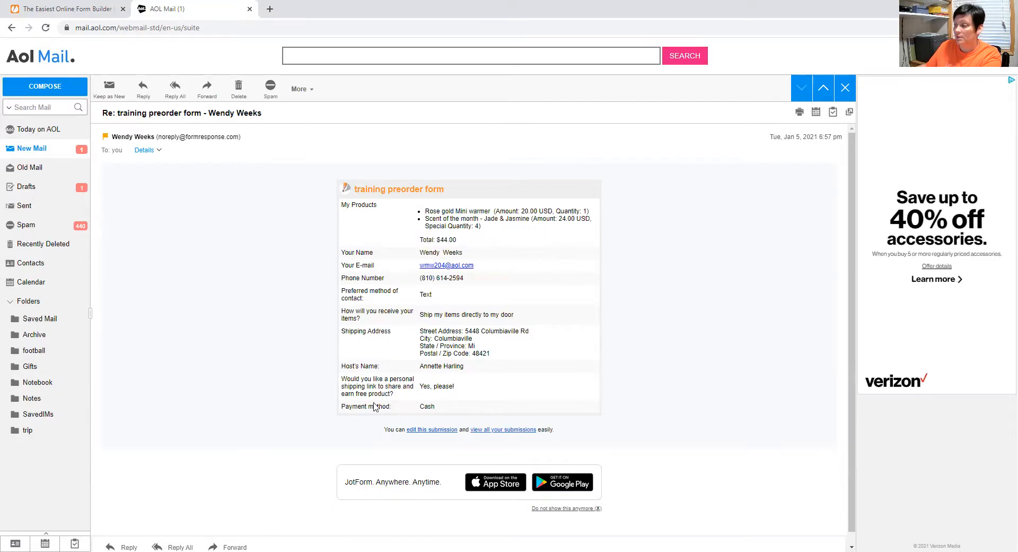
- Open the other training preorder form notification and examine its scent of the month item and host's name
left_click(62, 155)
left_click(344, 155)
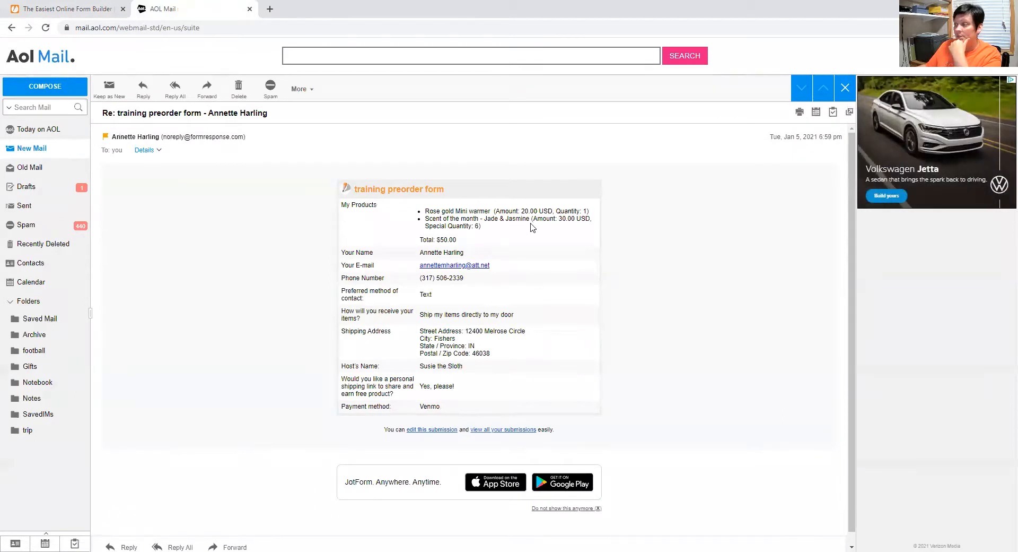
left_click_drag(424, 218, 491, 234)
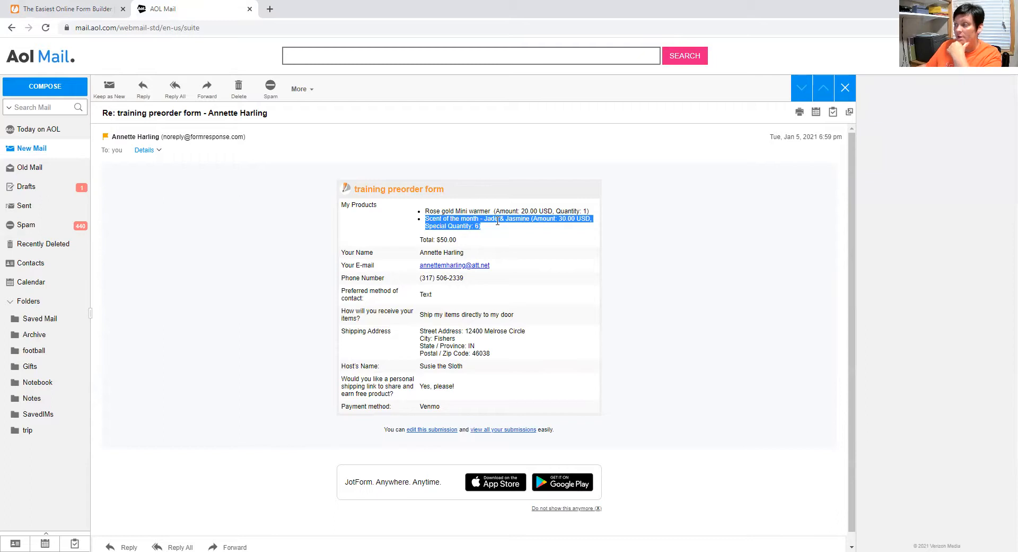
left_click(483, 247)
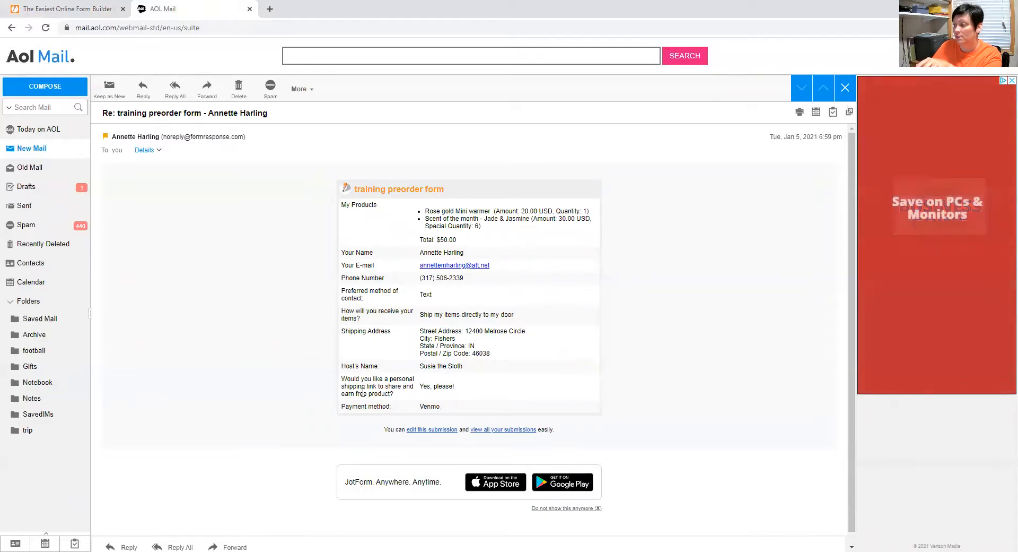
left_click_drag(344, 366, 480, 373)
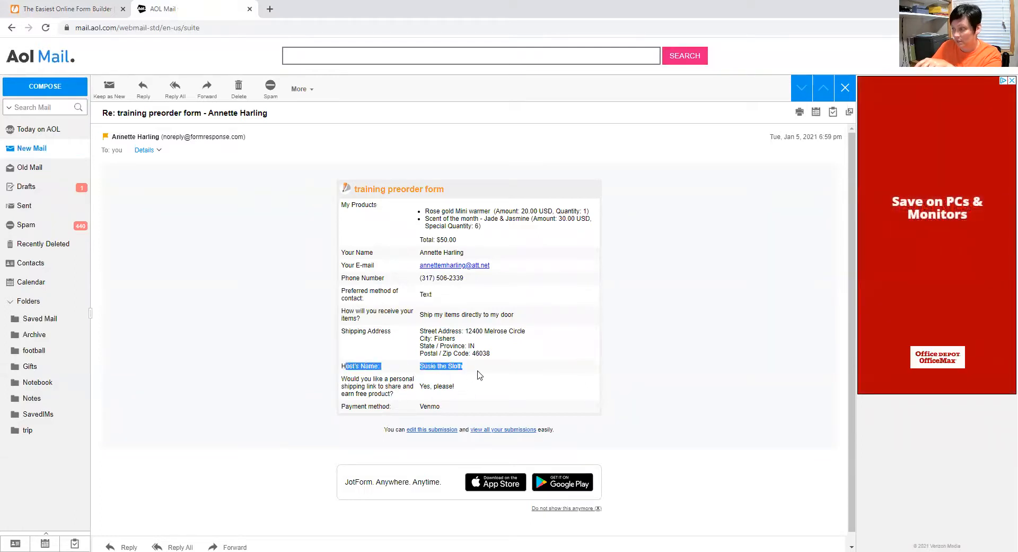
left_click(482, 375)
- Return to JotForm, leave the form preview and open the submissions of the training preorder form from My Forms
left_click(60, 11)
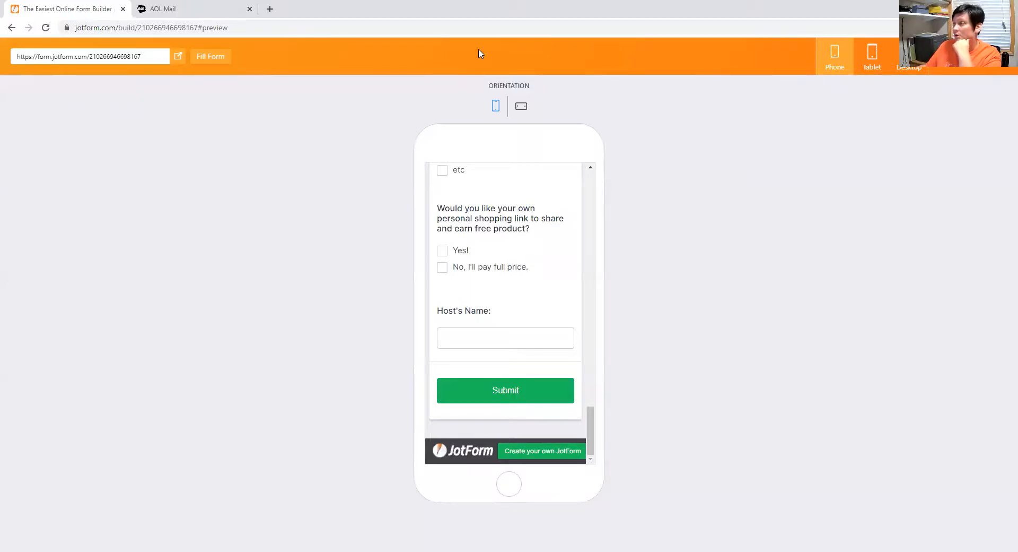
scroll(580, 166, "up", 2)
left_click(997, 56)
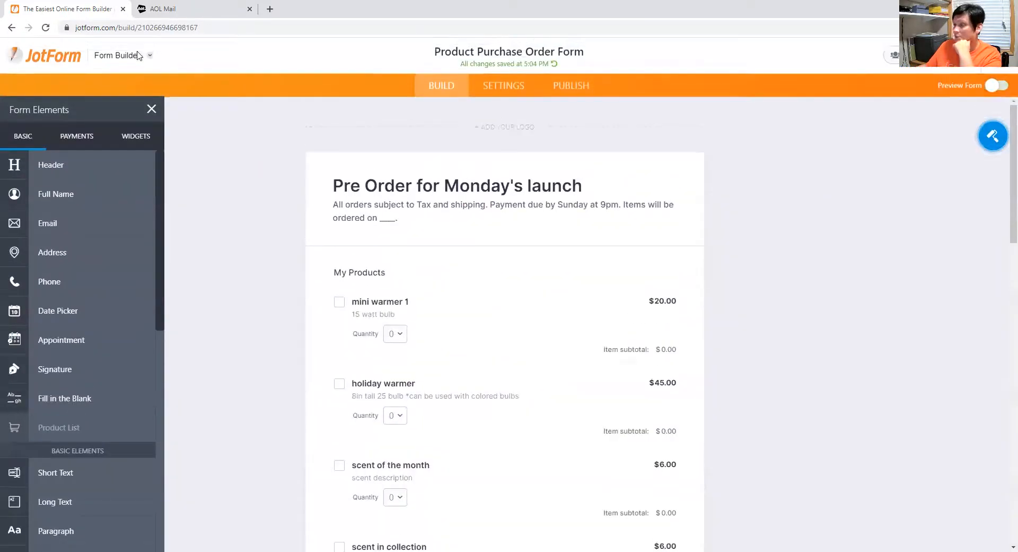
left_click(59, 71)
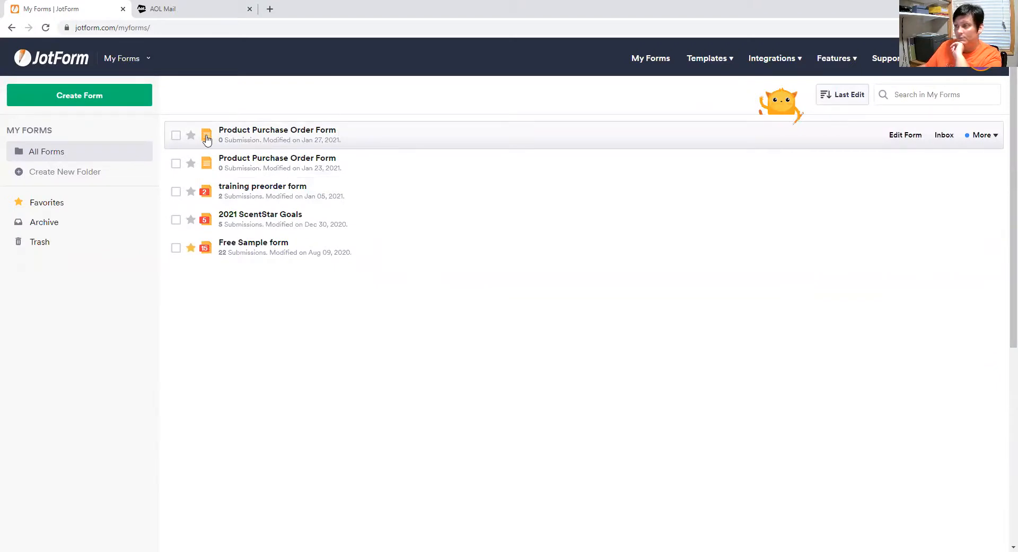
left_click(235, 198)
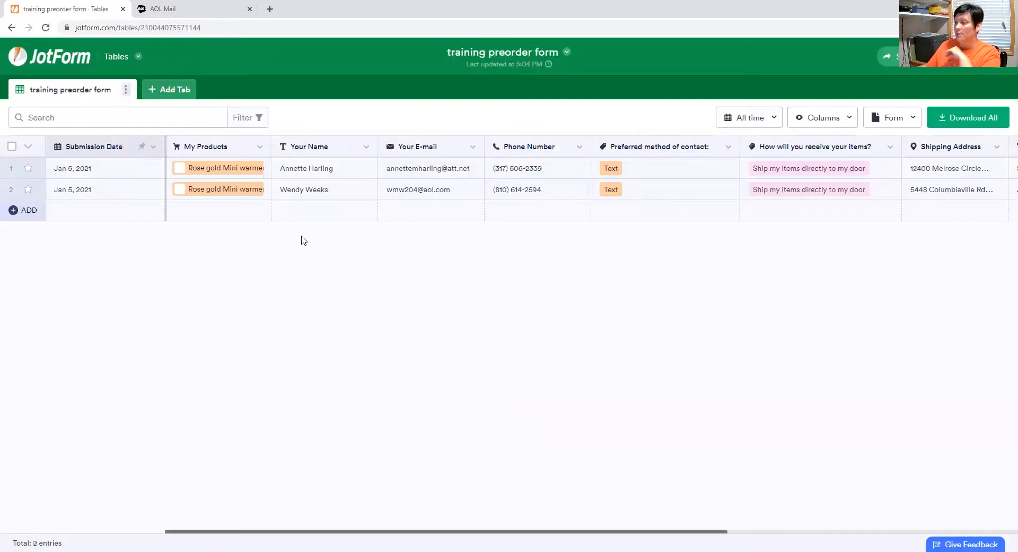
- Review the full details of the first submission and view the second one, then close the submission details
mouse_move(195, 167)
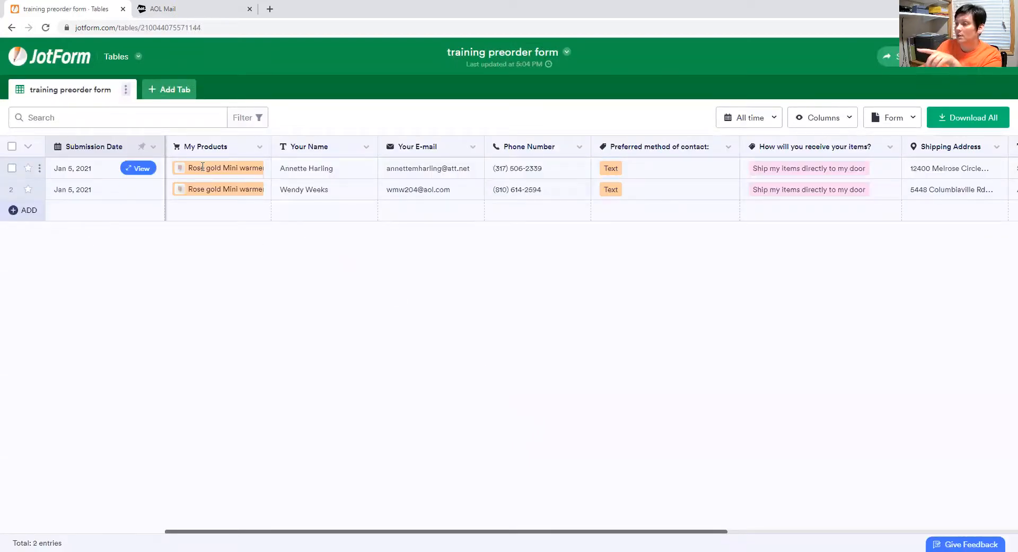
left_click(137, 170)
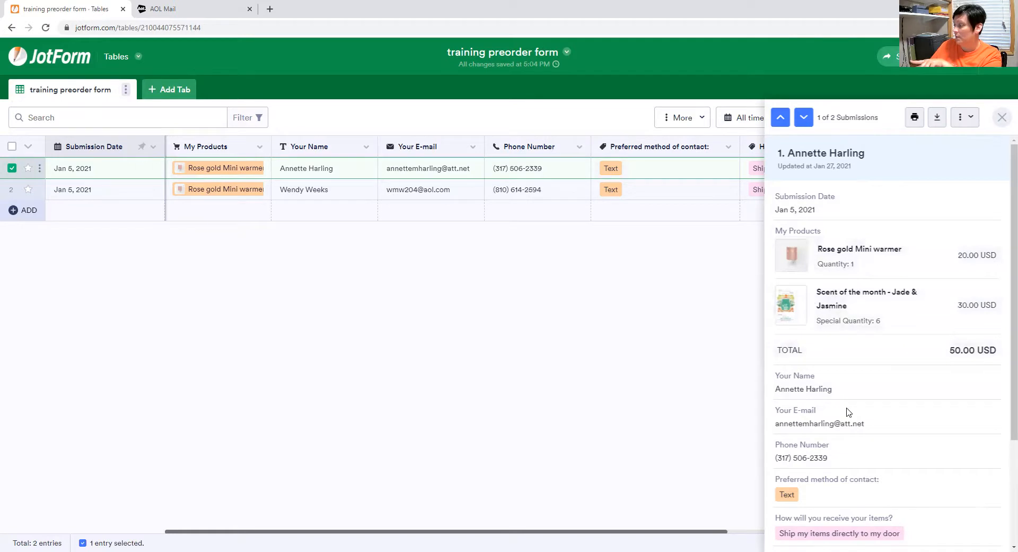
scroll(848, 412, "down", 3)
scroll(849, 412, "up", 3)
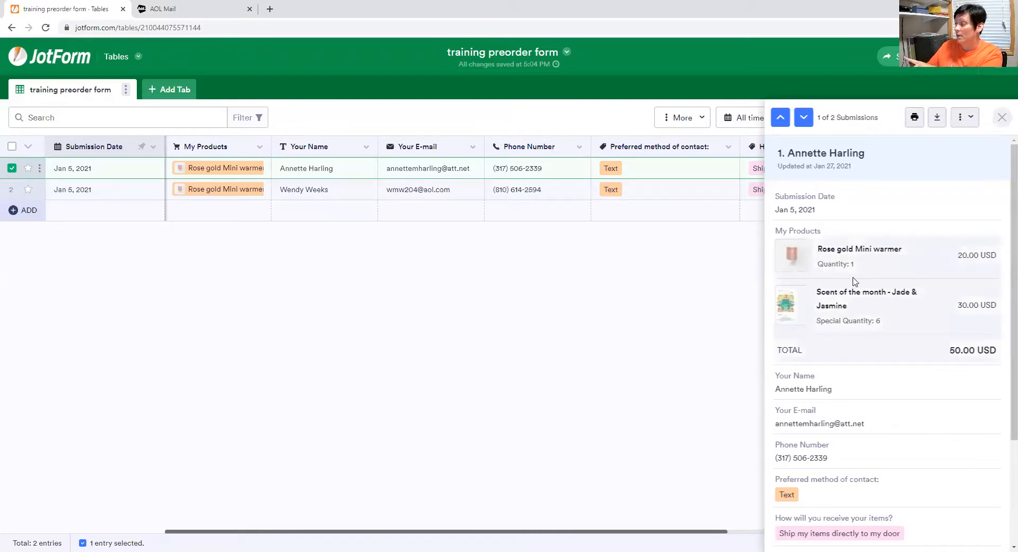
scroll(840, 478, "down", 5)
scroll(842, 472, "up", 5)
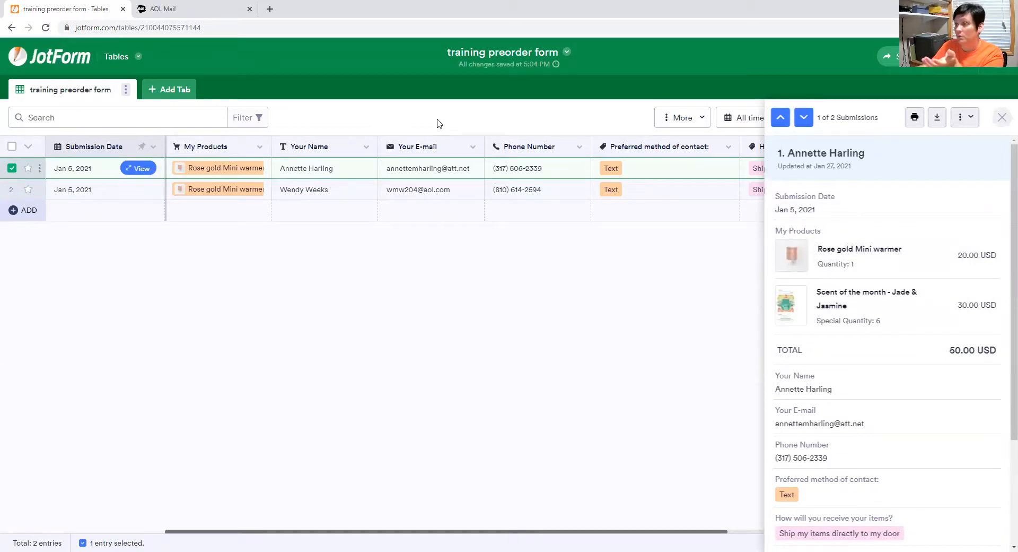
left_click(139, 189)
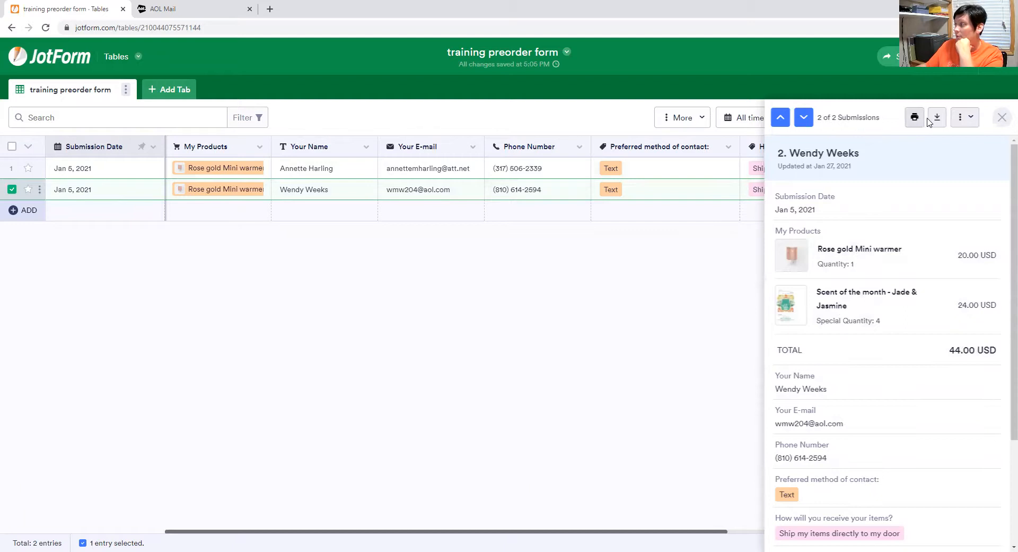
left_click(1001, 117)
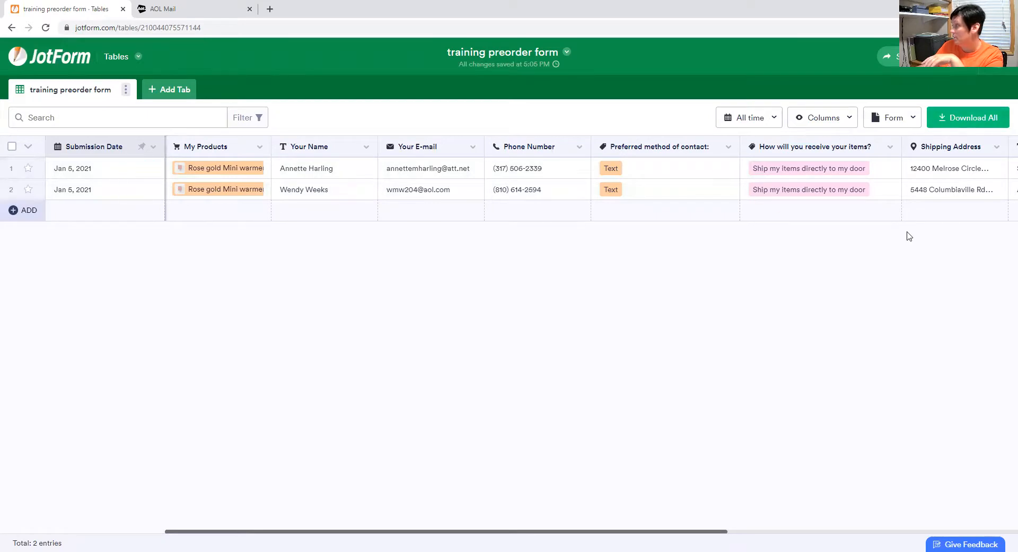
- Download the training preorder form's submissions table as an Excel file
left_click(126, 90)
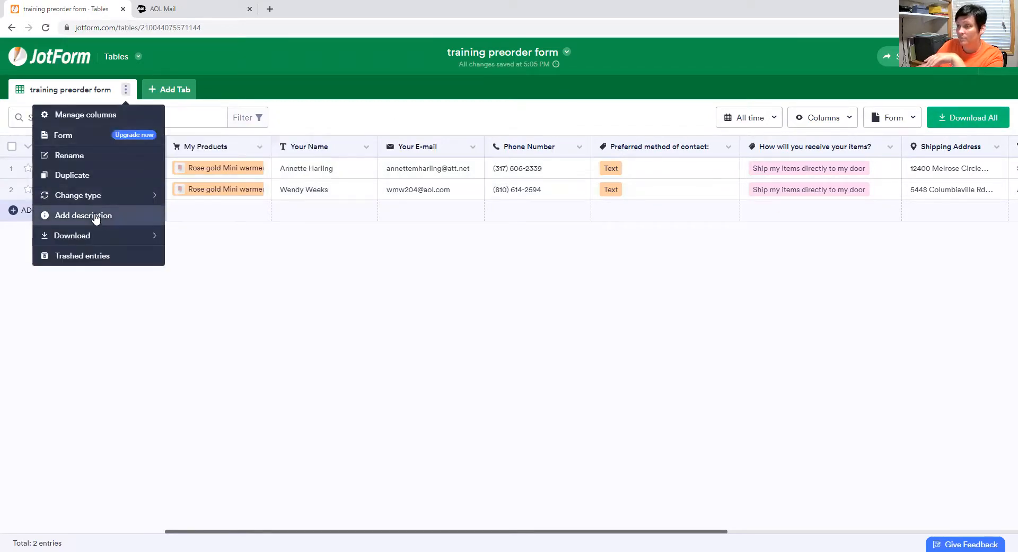
mouse_move(107, 245)
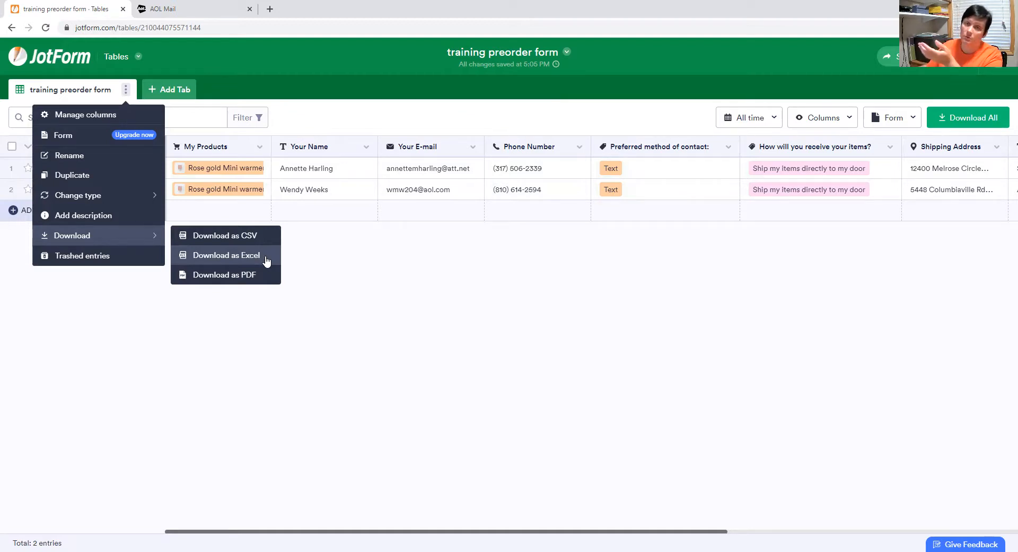
left_click(231, 260)
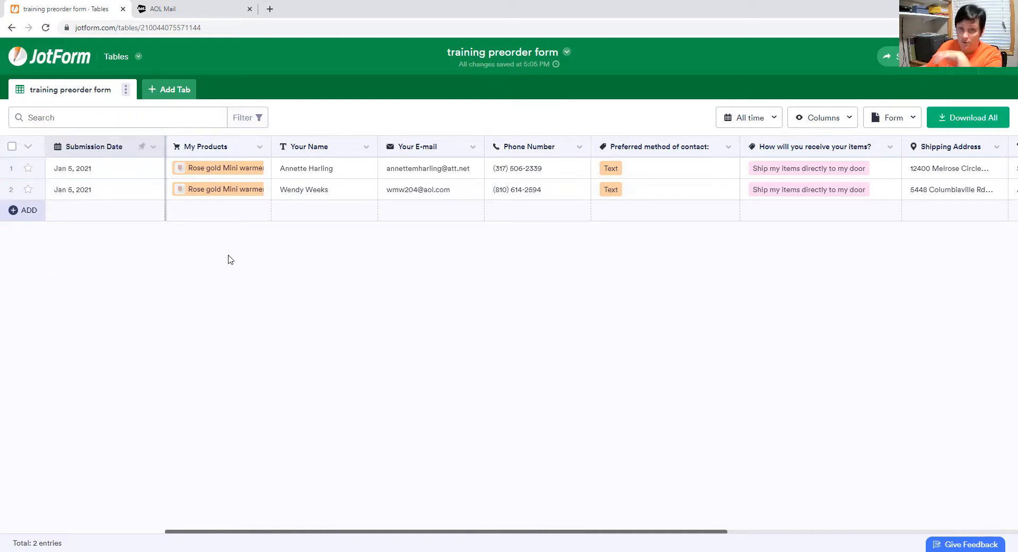
- Check the download formats offered for the training preorder form's submissions table without downloading anything
left_click(125, 93)
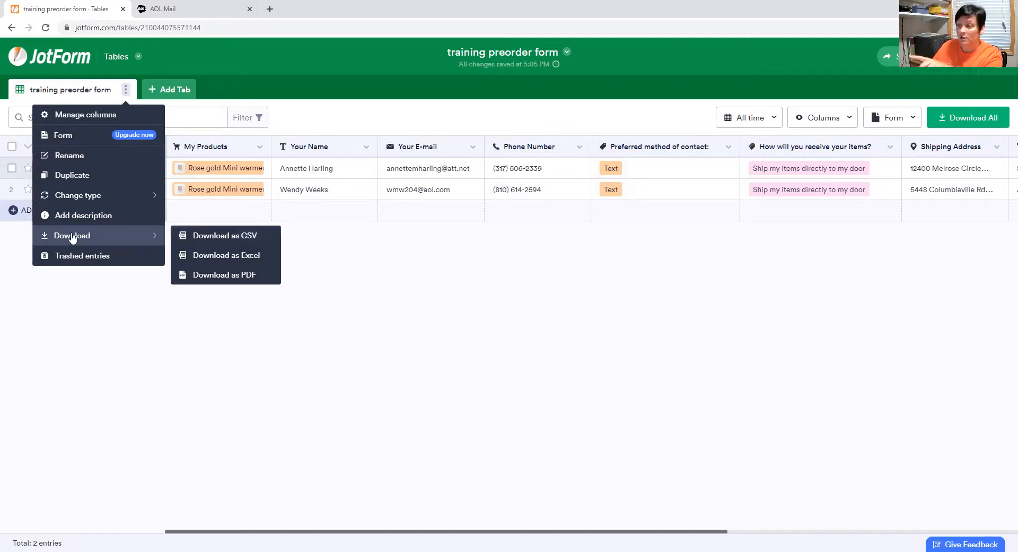
mouse_move(152, 235)
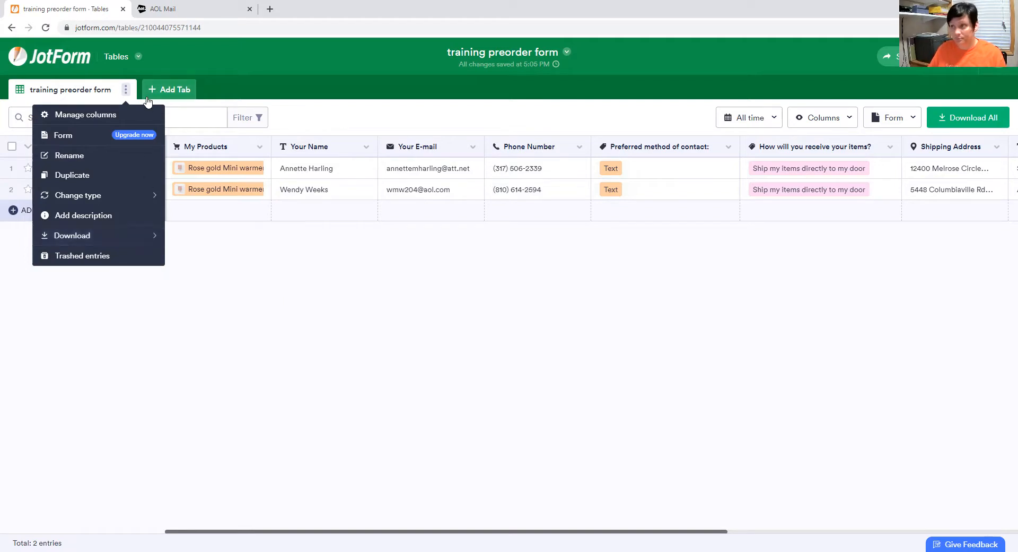
left_click(245, 92)
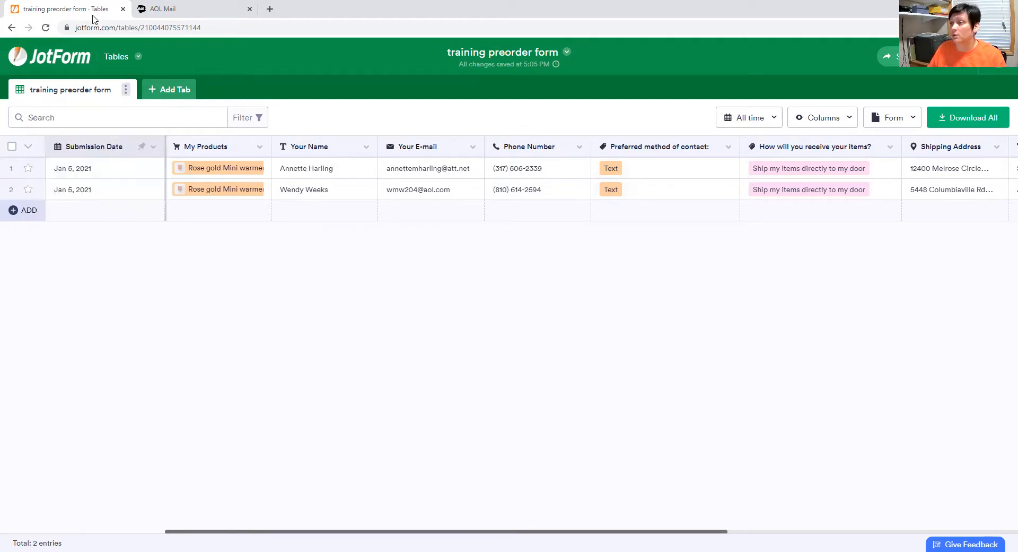
- Return to My Forms and review the publish link and share options of the Product Purchase Order Form modified Jan 27, 2021
left_click(45, 60)
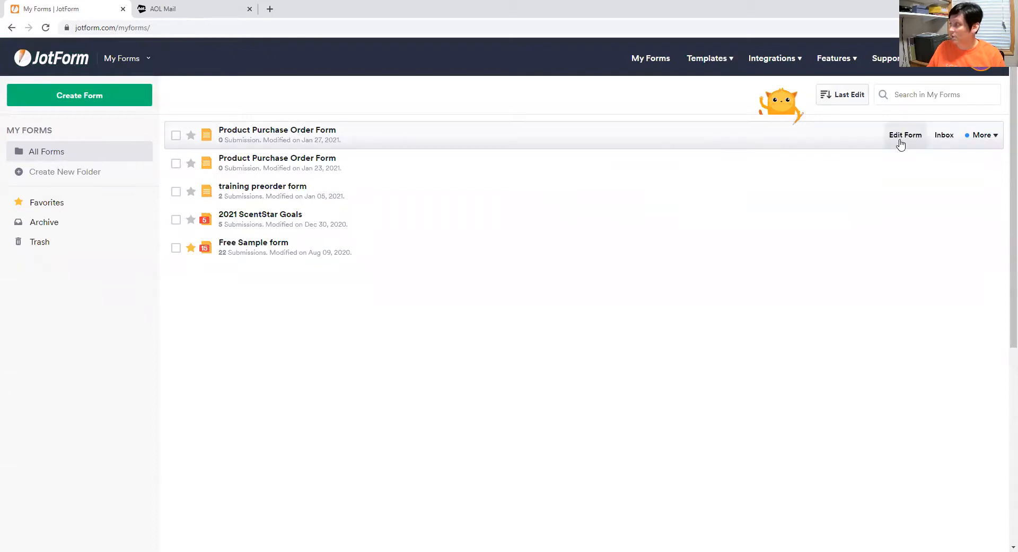
left_click(981, 136)
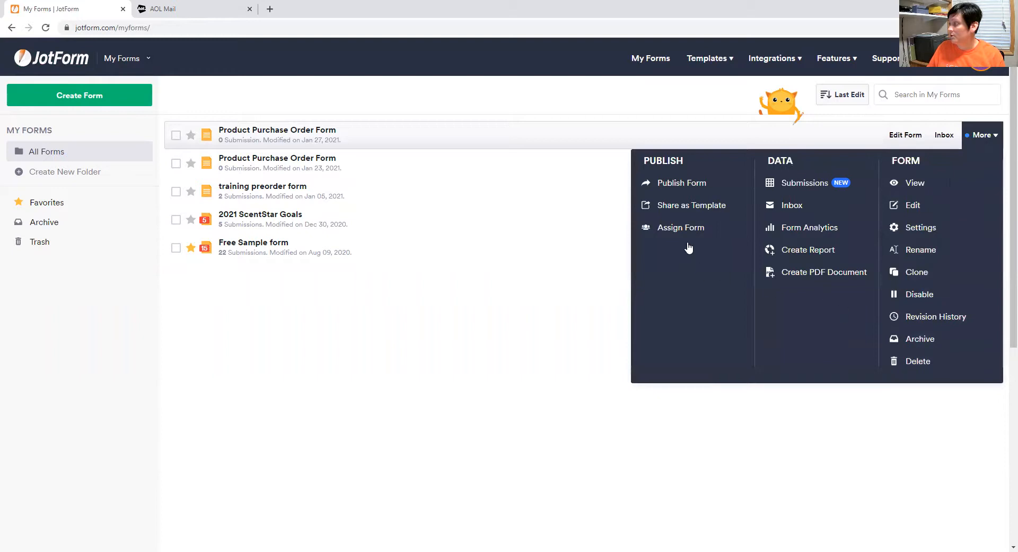
left_click(670, 181)
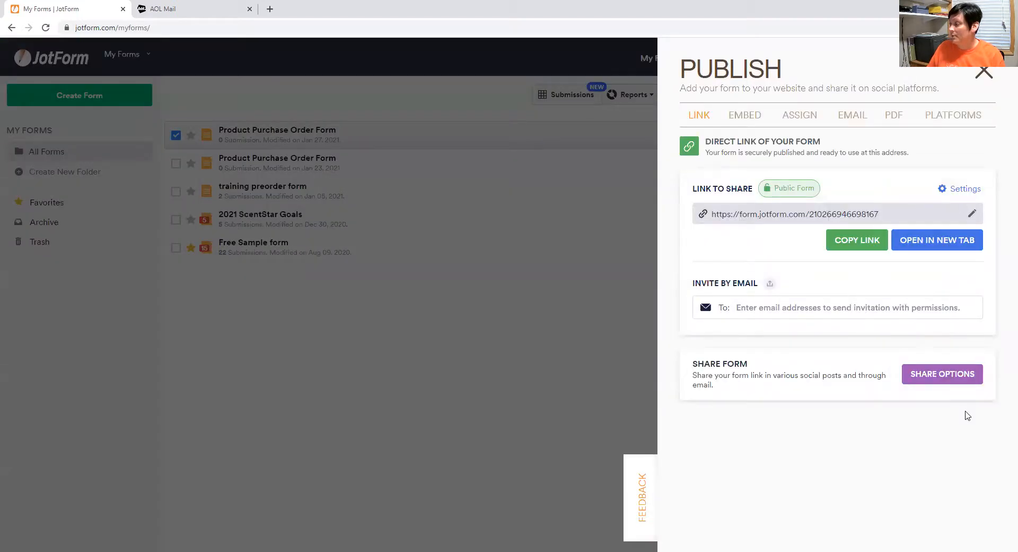
left_click(931, 374)
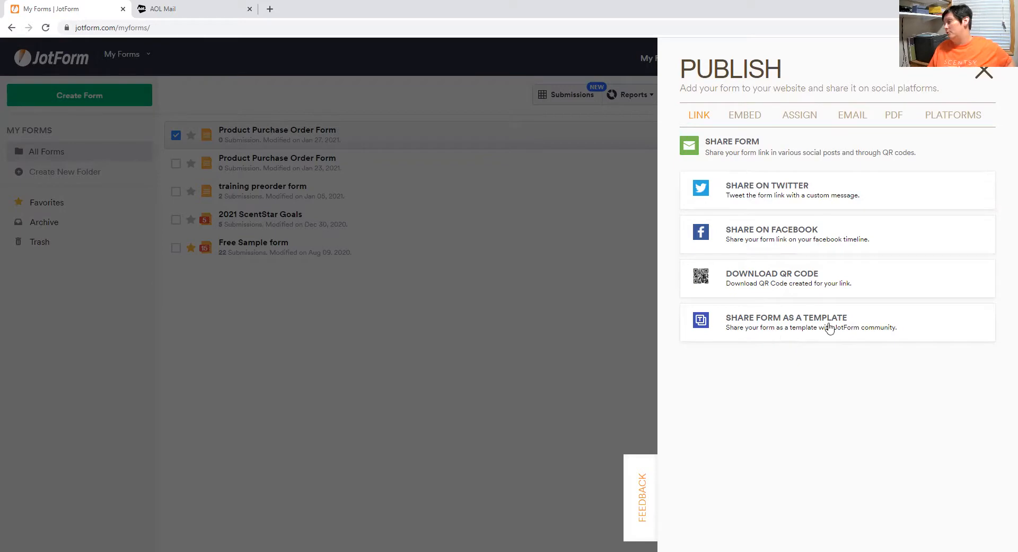
left_click(990, 71)
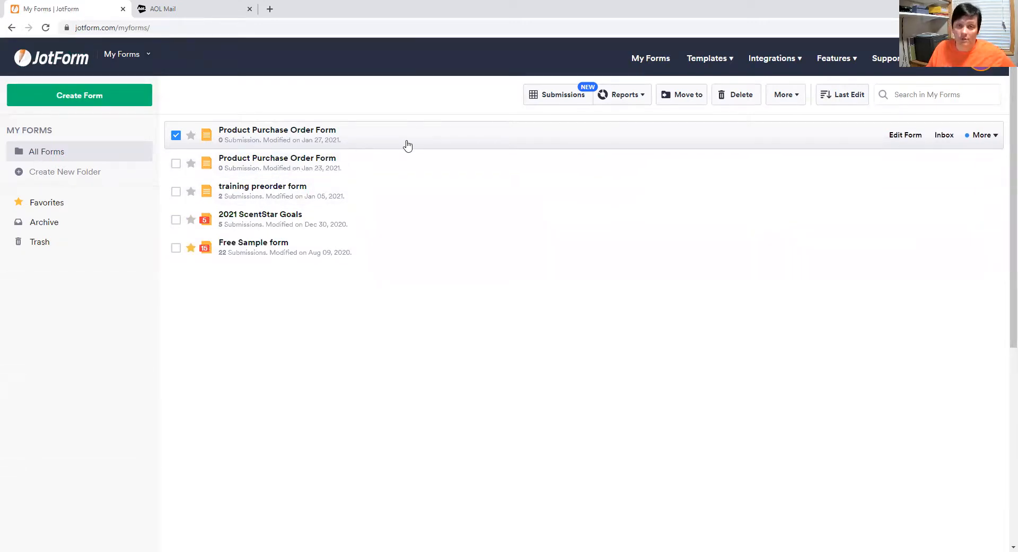
- Disable the Product Purchase Order Form modified Jan 27, 2021, and enable it again
left_click(988, 146)
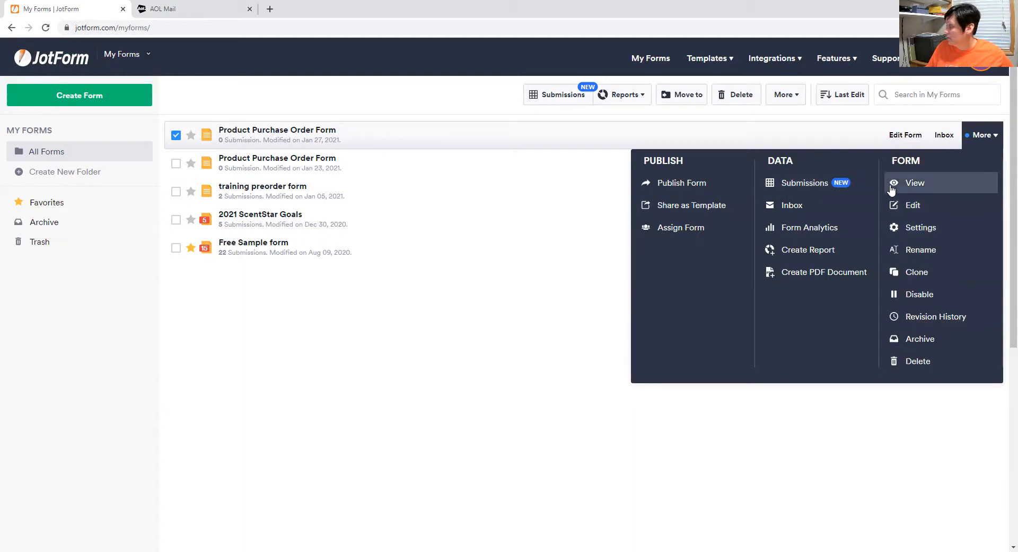
left_click(919, 294)
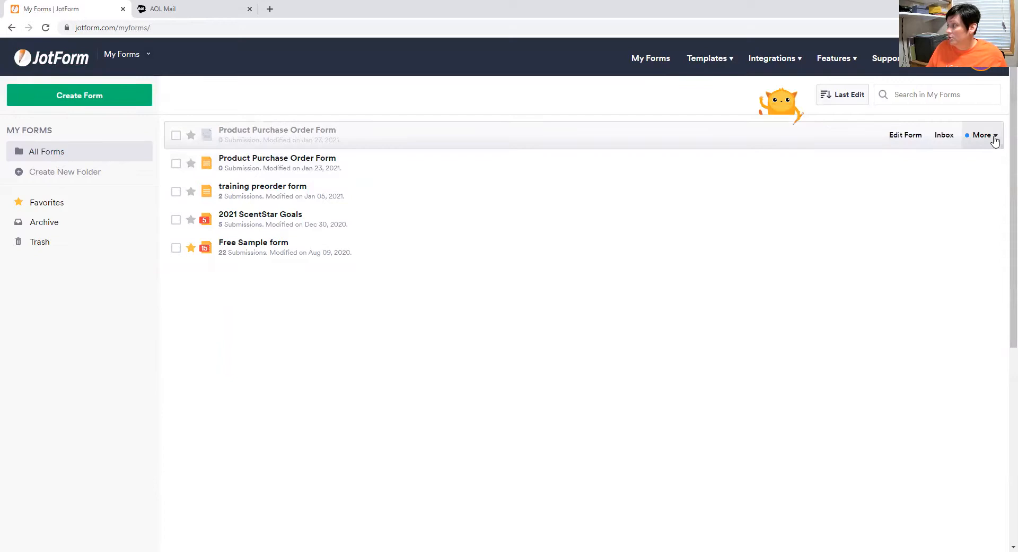
left_click(994, 139)
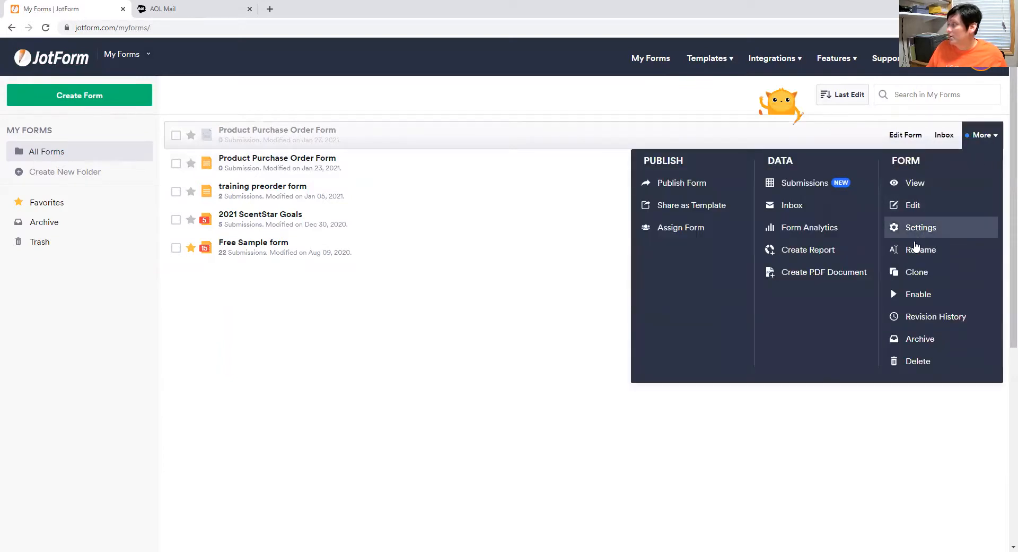
left_click(901, 292)
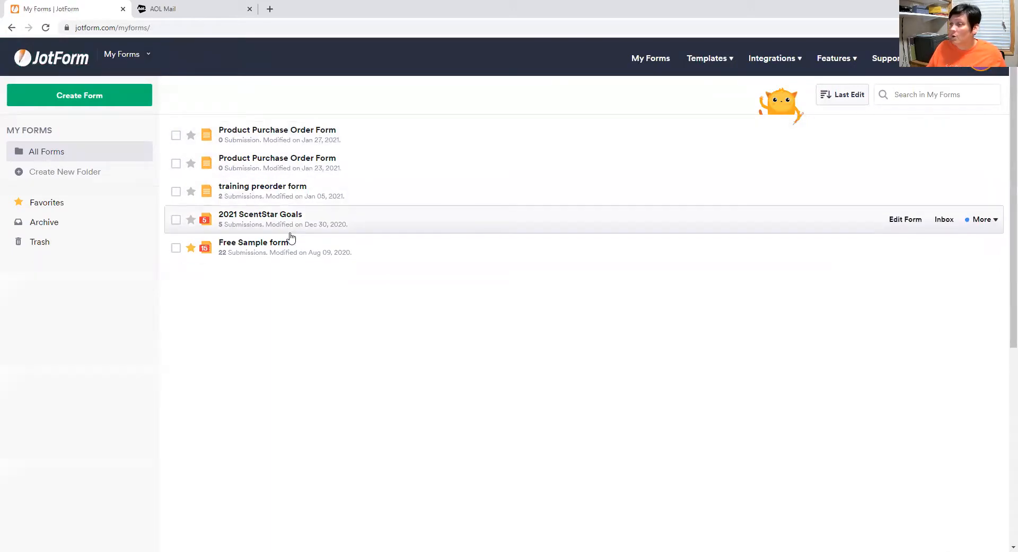
left_click(301, 197)
left_click(228, 197)
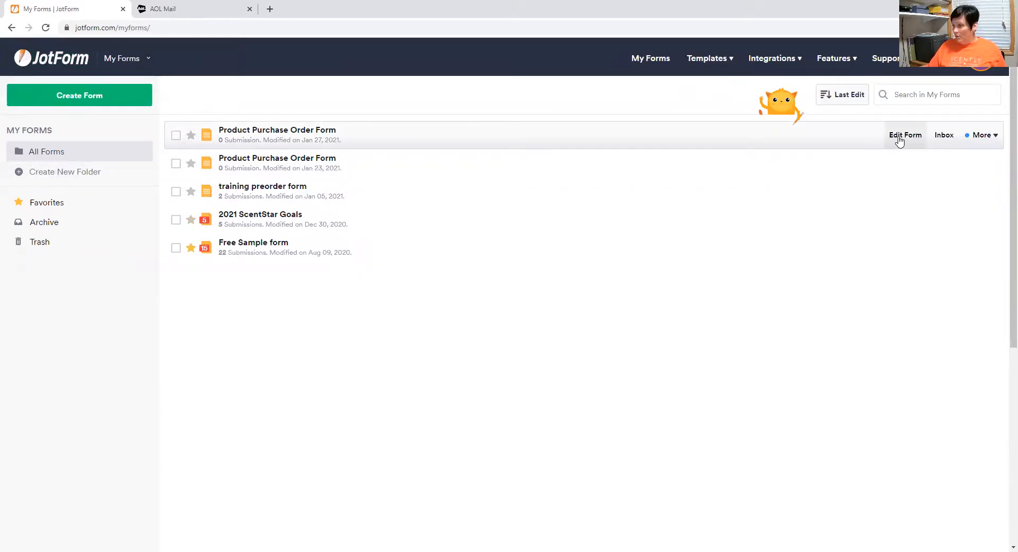
- Edit the Product Purchase Order Form modified Jan 27, 2021, rename it "Pre order for Monday's launch", and return to My Forms
left_click(900, 137)
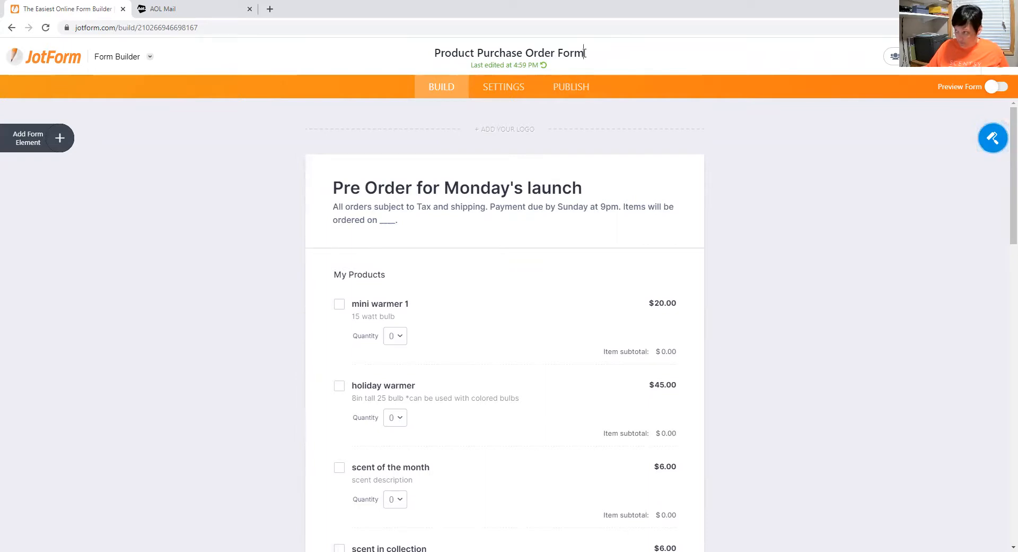
left_click_drag(584, 53, 439, 56)
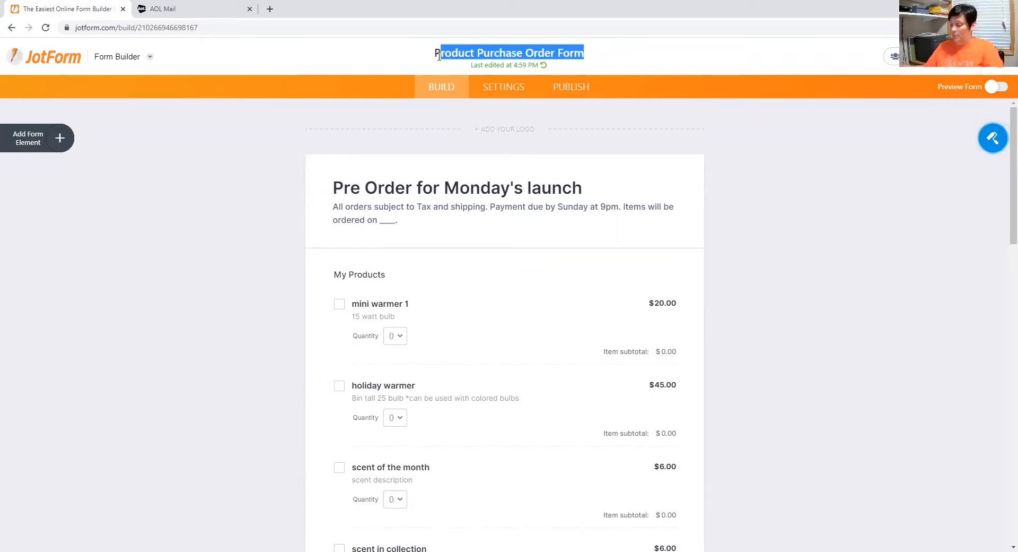
type("re order for Monday's launch")
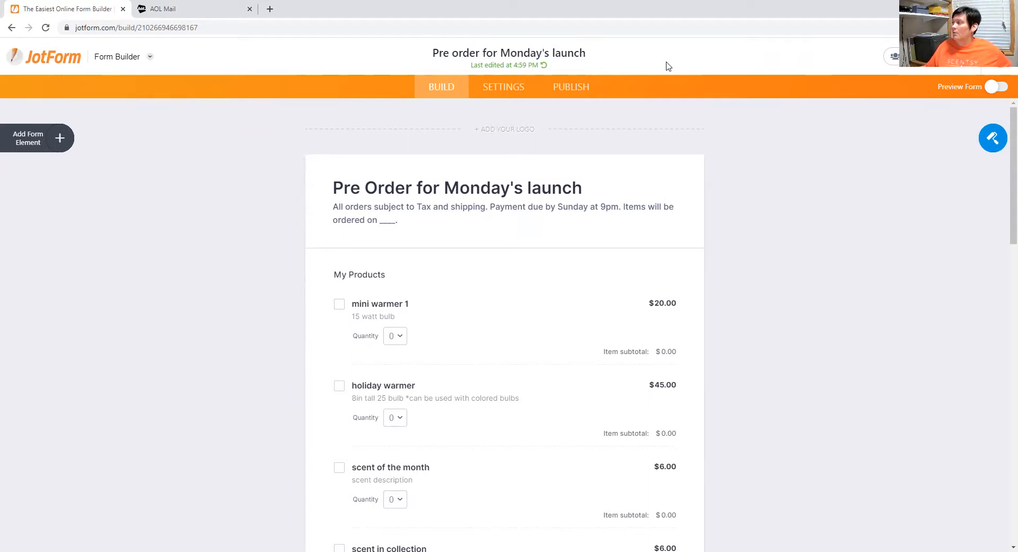
key("Return")
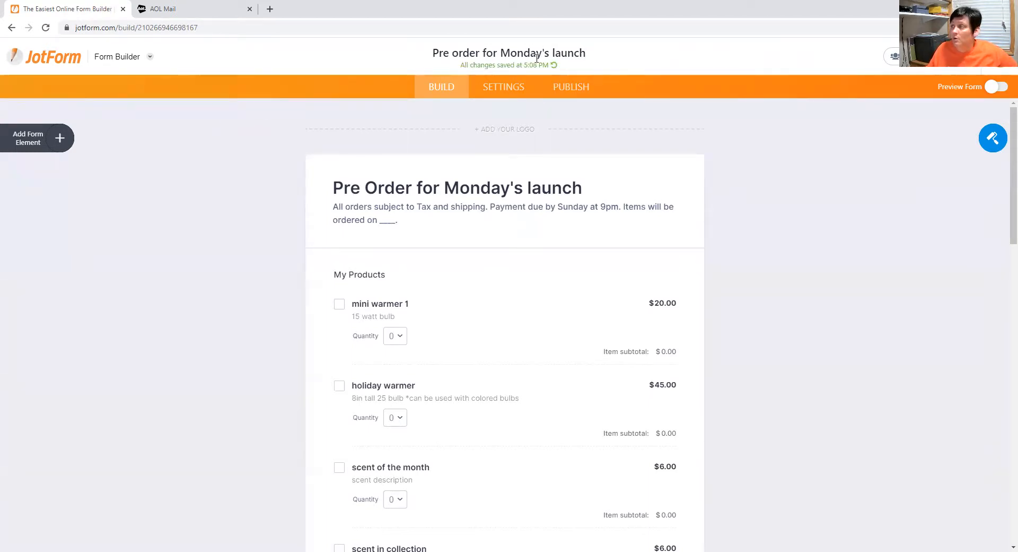
left_click(44, 55)
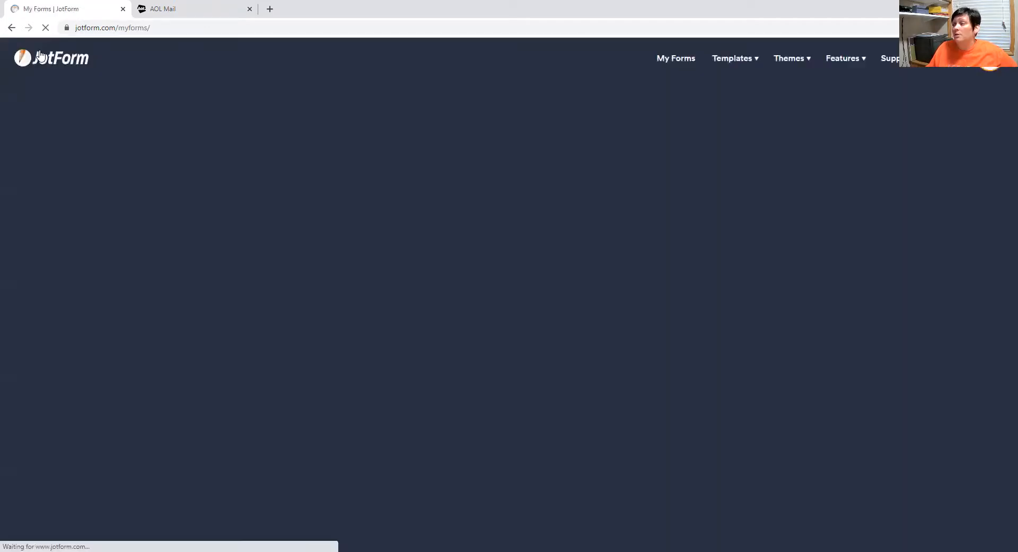